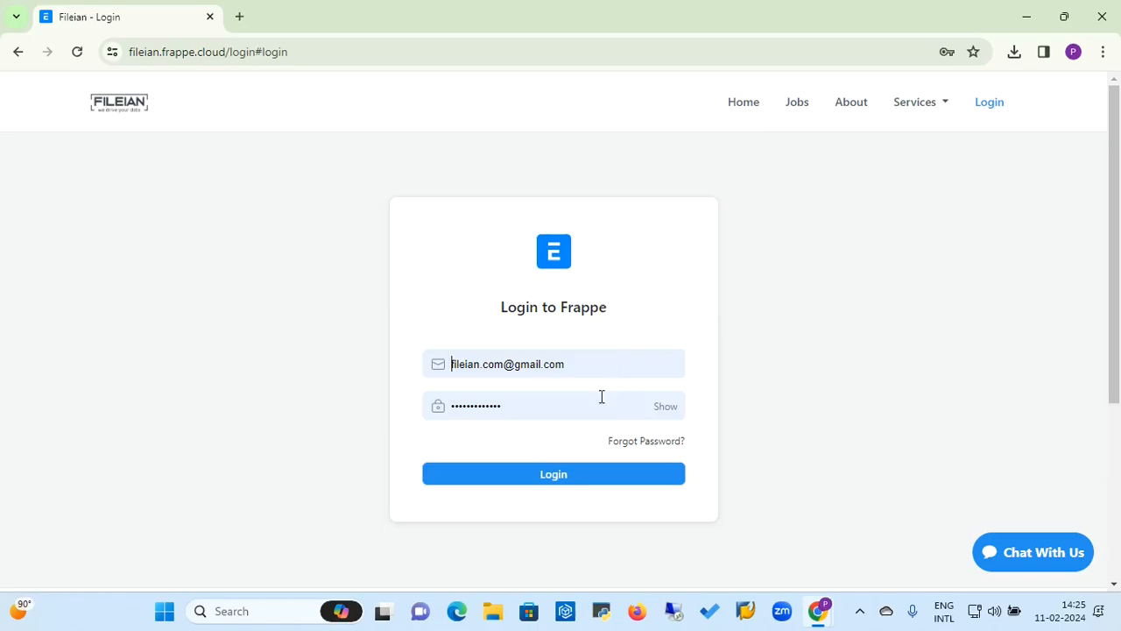
# Step: Log in to the Fileian Frappe site with the prefilled account credentials
pyautogui.click(555, 480)
pyautogui.click(555, 480)
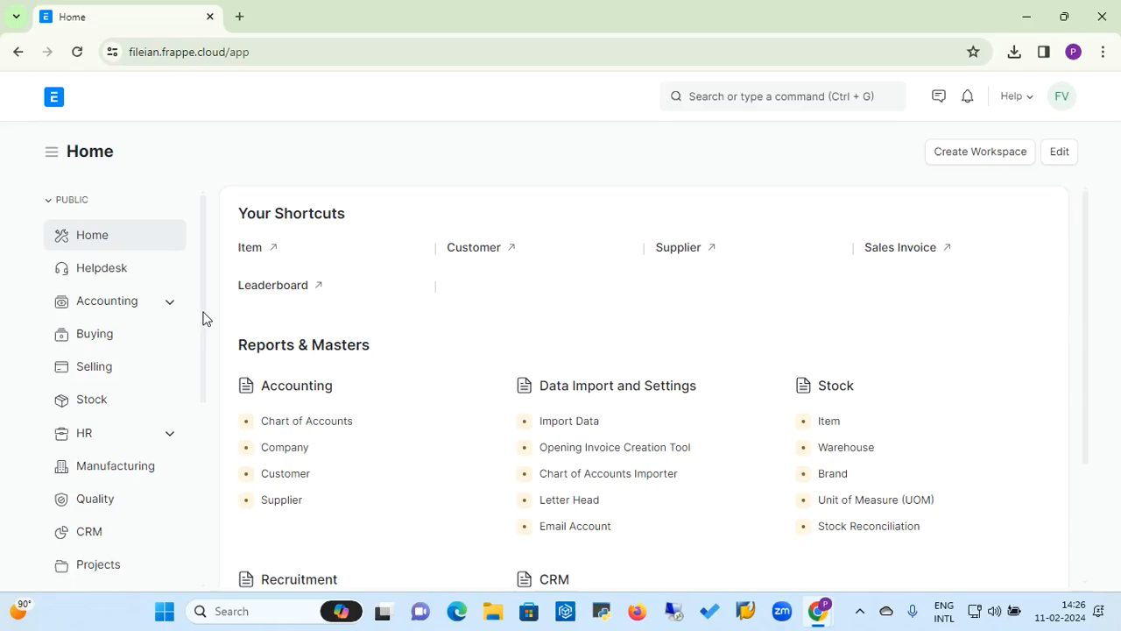
# Step: Open the Payroll workspace and go to its Salary Payout section
pyautogui.moveTo(202, 318); pyautogui.dragTo(206, 493)
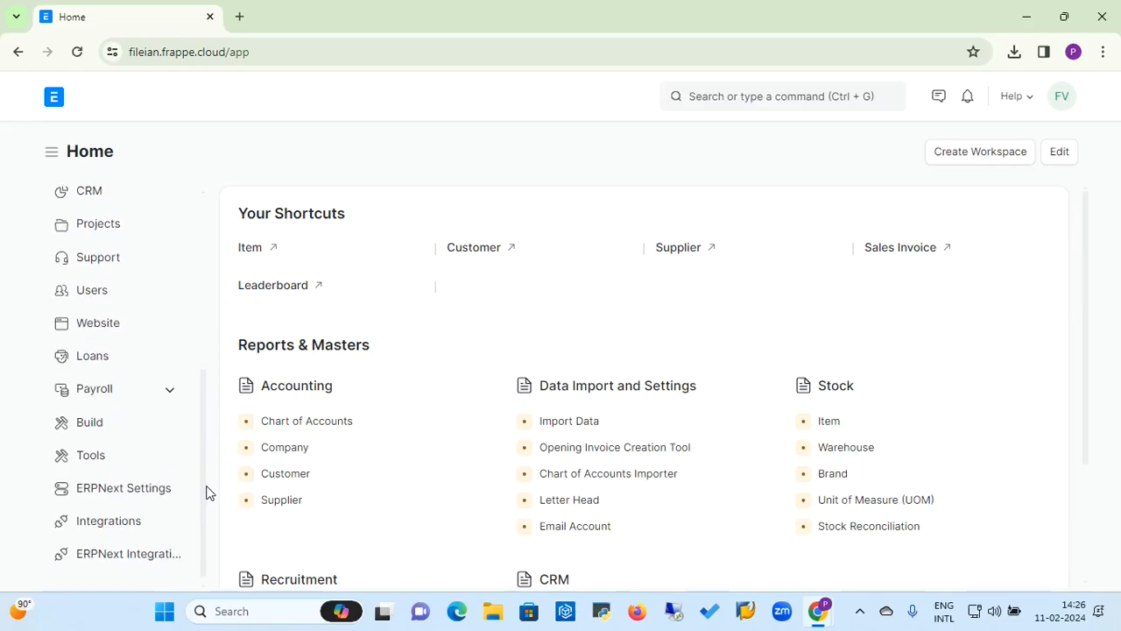
pyautogui.click(152, 400)
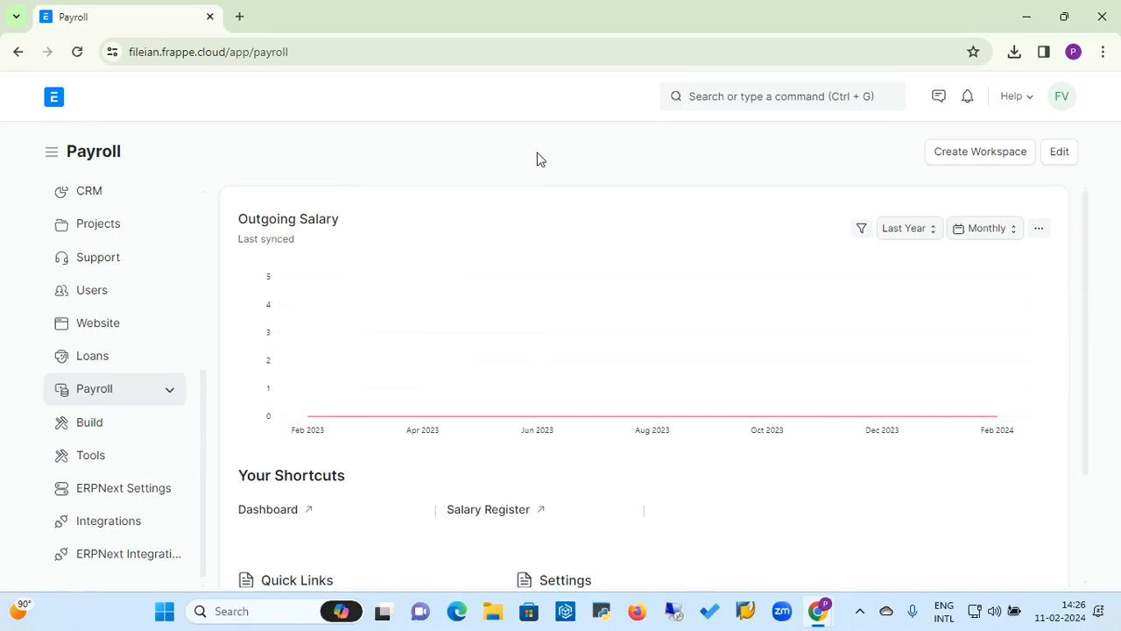
pyautogui.click(170, 392)
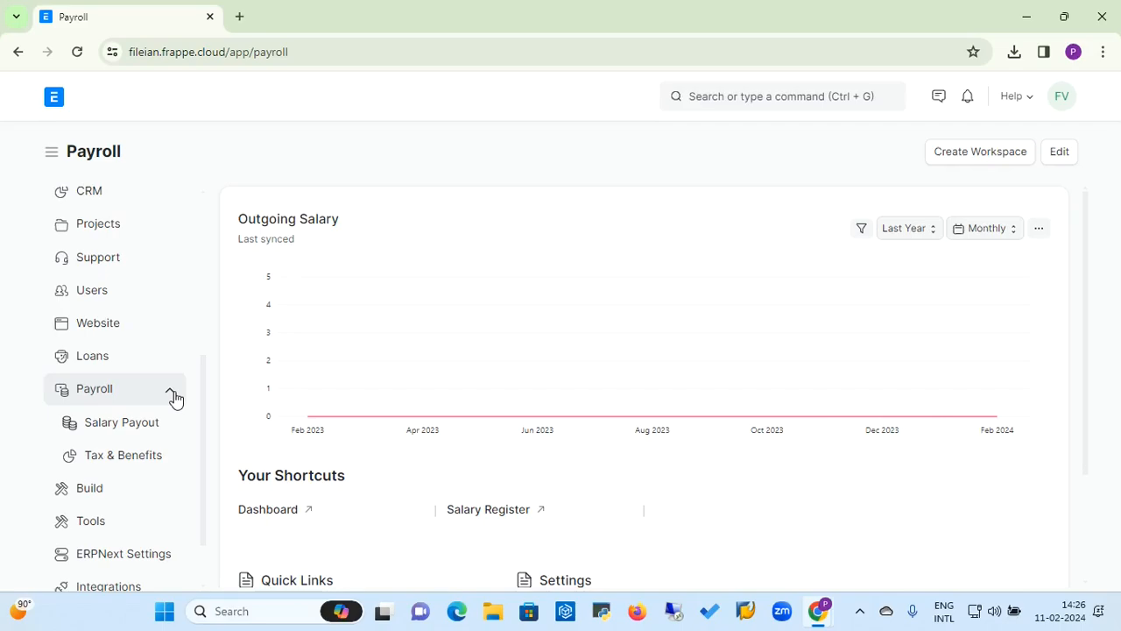
pyautogui.click(138, 437)
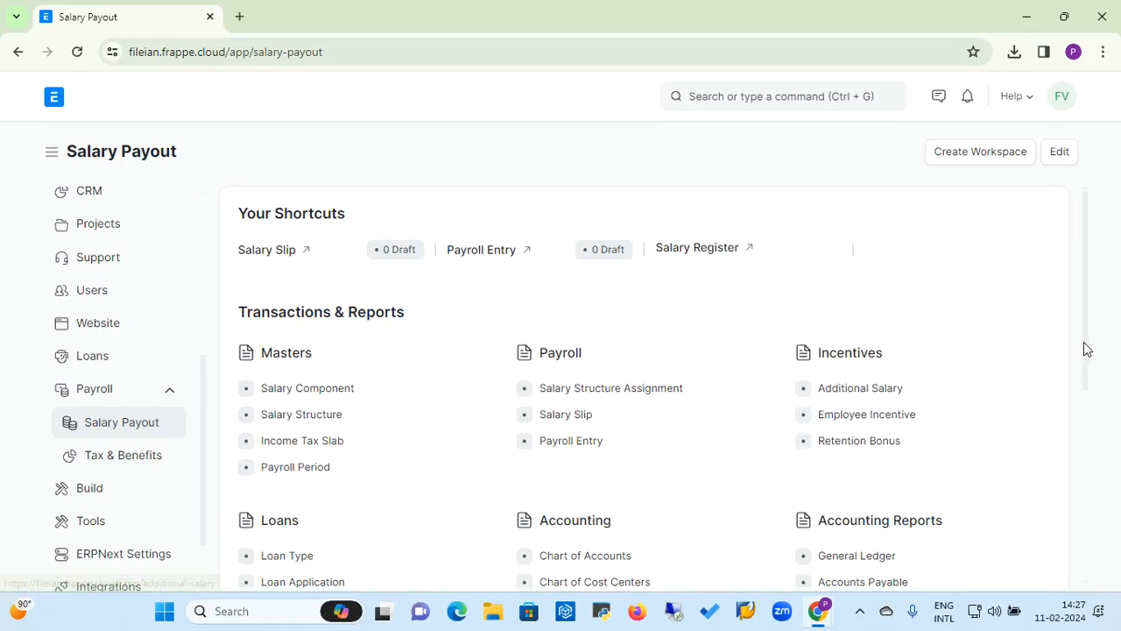
# Step: Open the Salary Component list from the Masters section
pyautogui.moveTo(1085, 349); pyautogui.dragTo(1089, 414)
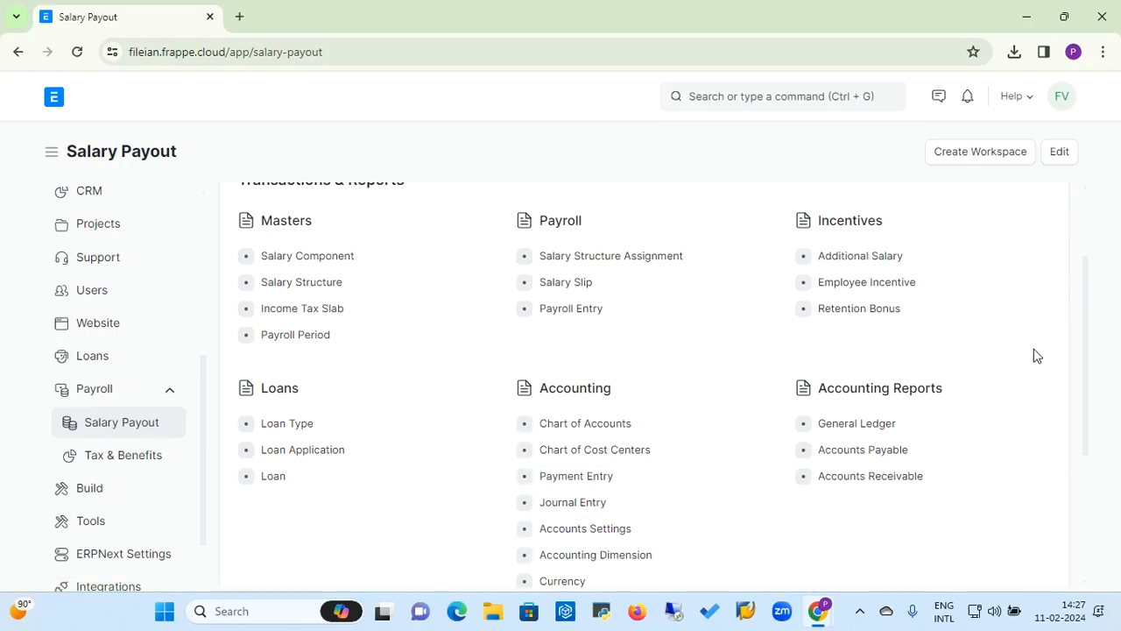
pyautogui.moveTo(1091, 344); pyautogui.dragTo(1089, 275)
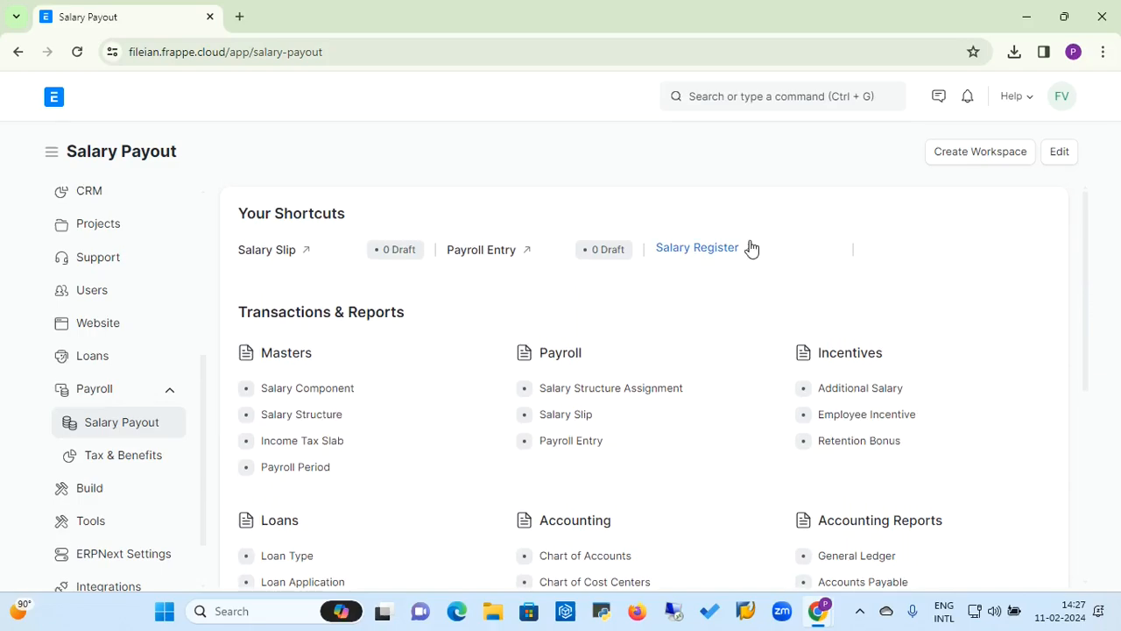
pyautogui.click(340, 396)
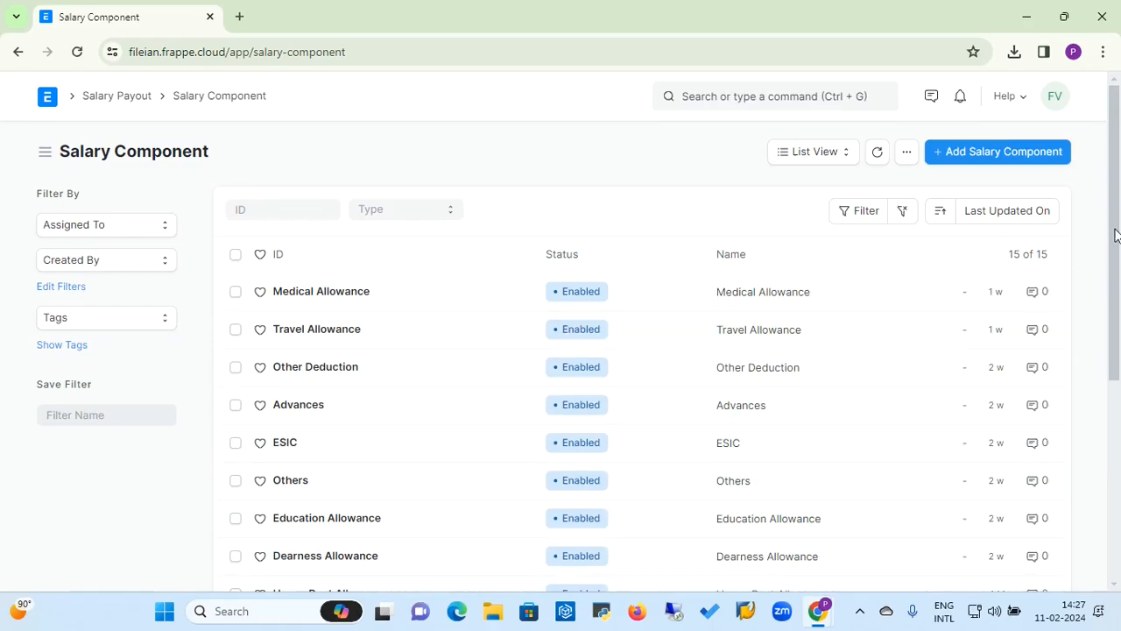
# Step: Start a new salary component named Other with abbreviation OA
pyautogui.scroll(-2, 1115, 235)
pyautogui.scroll(1, 903, 258)
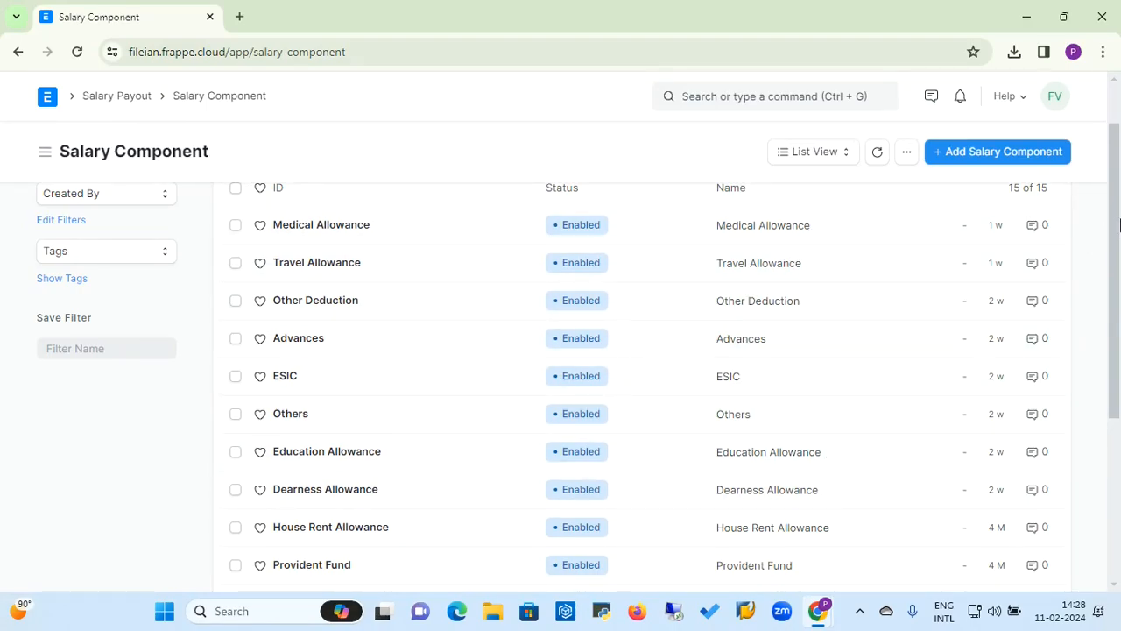
pyautogui.moveTo(1119, 226); pyautogui.dragTo(1118, 201)
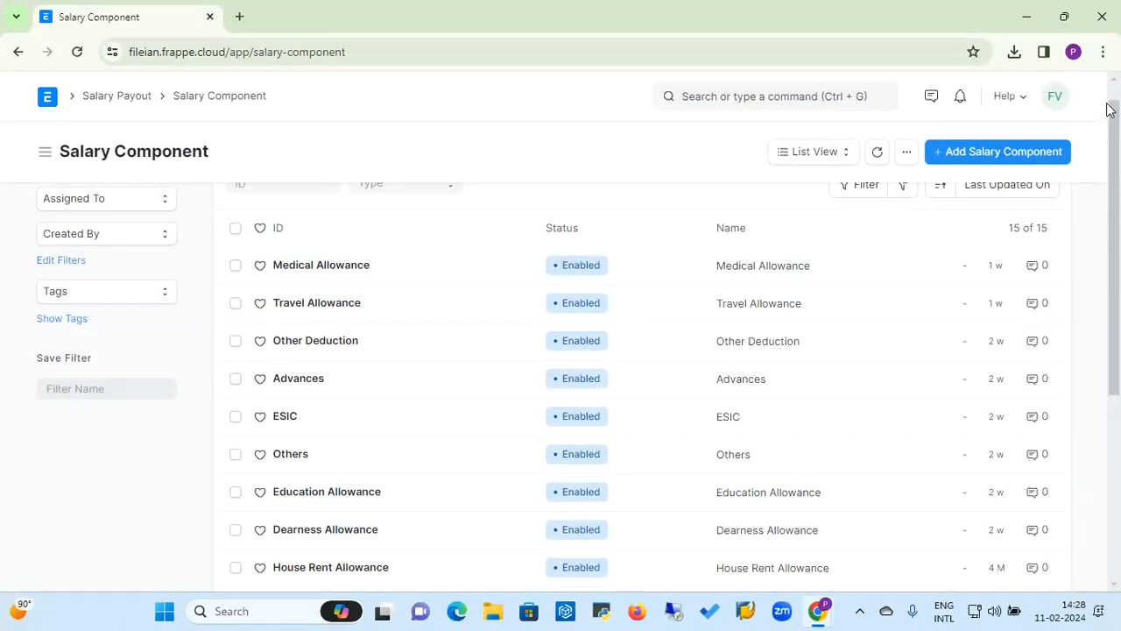
pyautogui.scroll(1, 1117, 93)
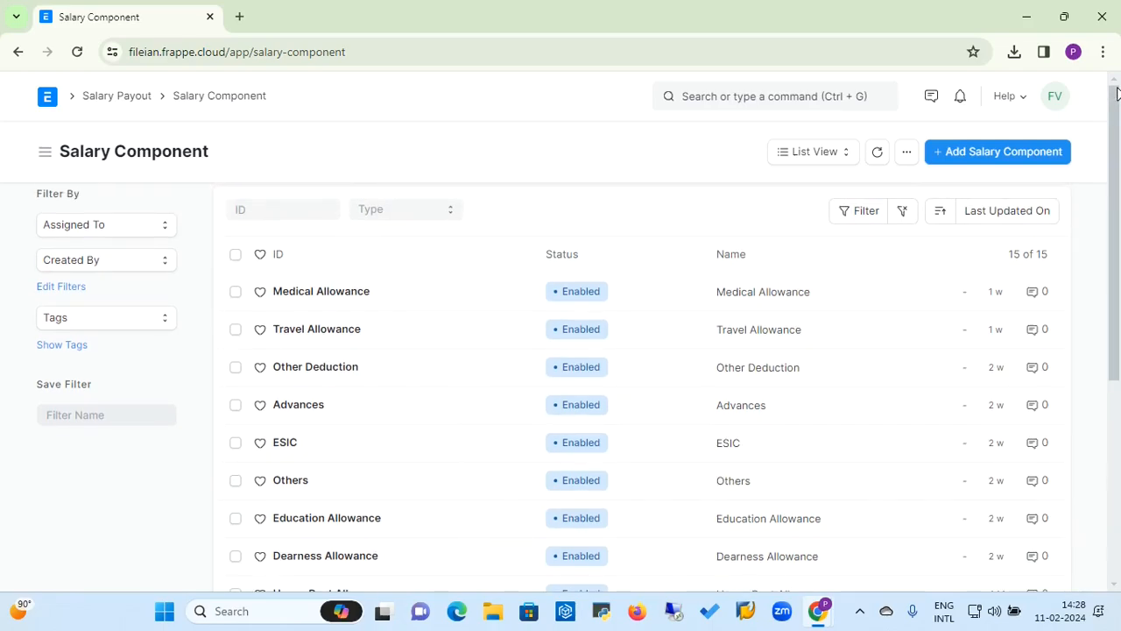
pyautogui.click(987, 156)
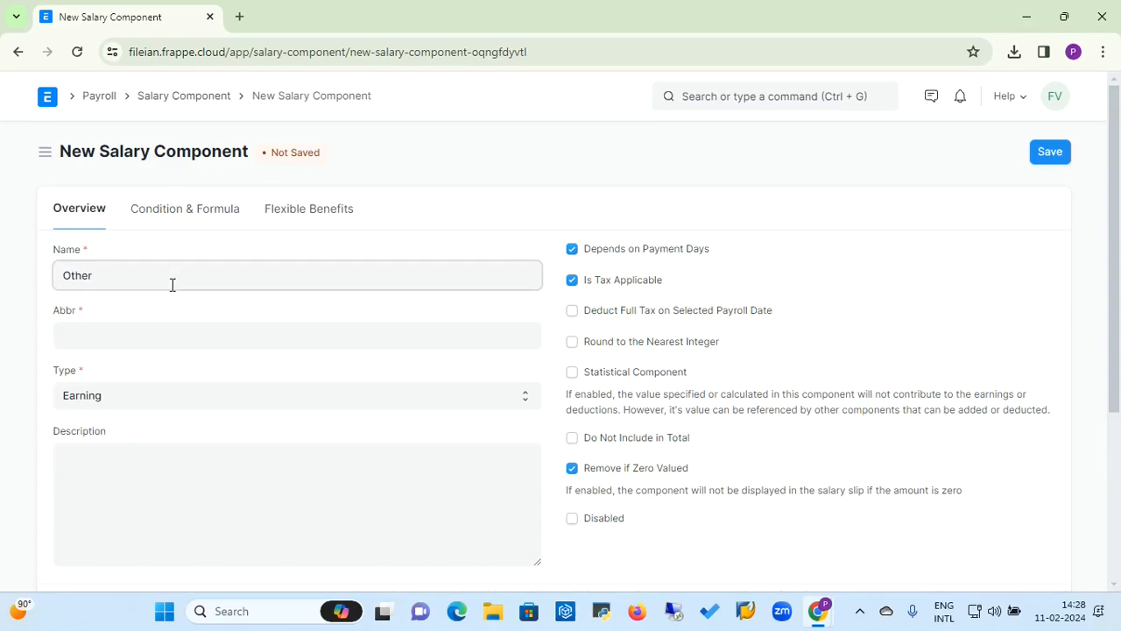
pyautogui.click(102, 330)
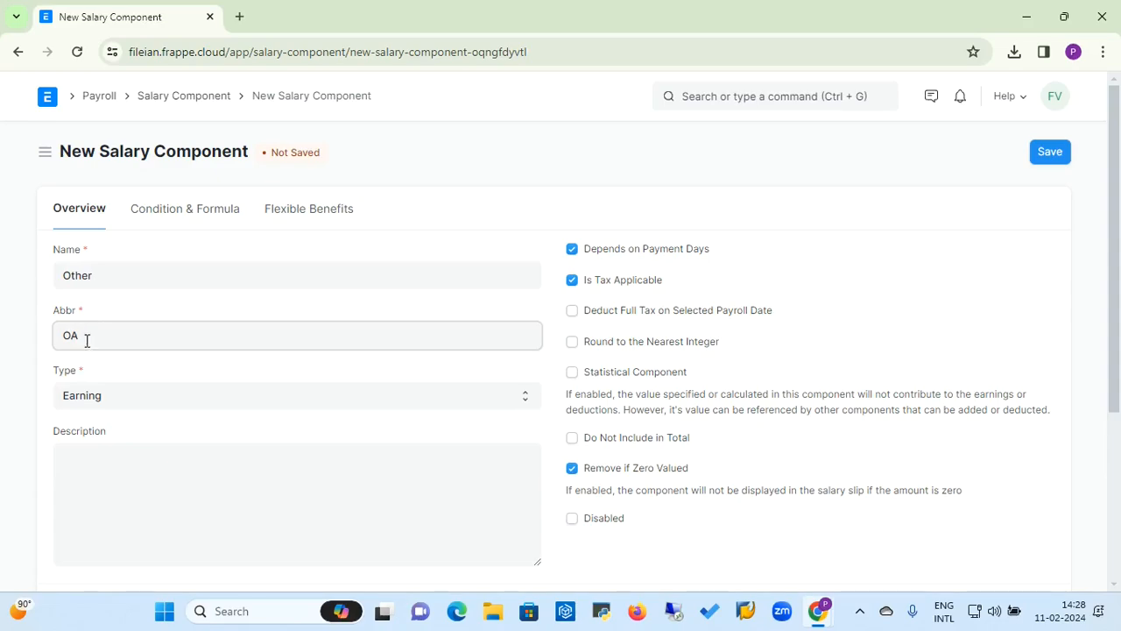
# Step: Set the component's type to Earning and its description to Other Earing
pyautogui.click(136, 402)
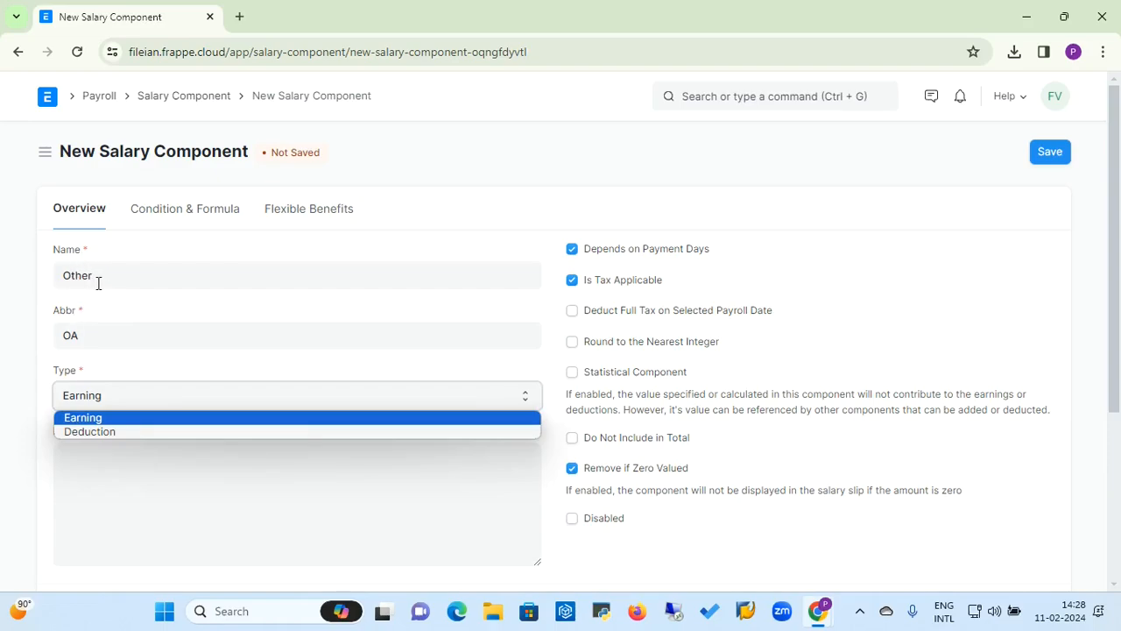
pyautogui.click(93, 420)
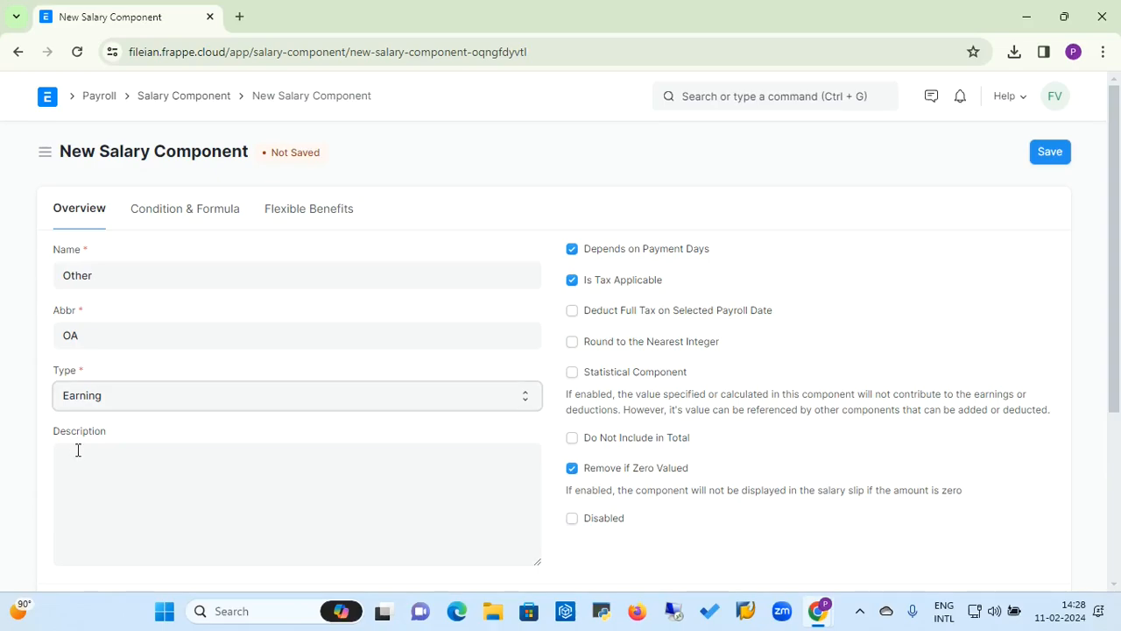
pyautogui.click(77, 449)
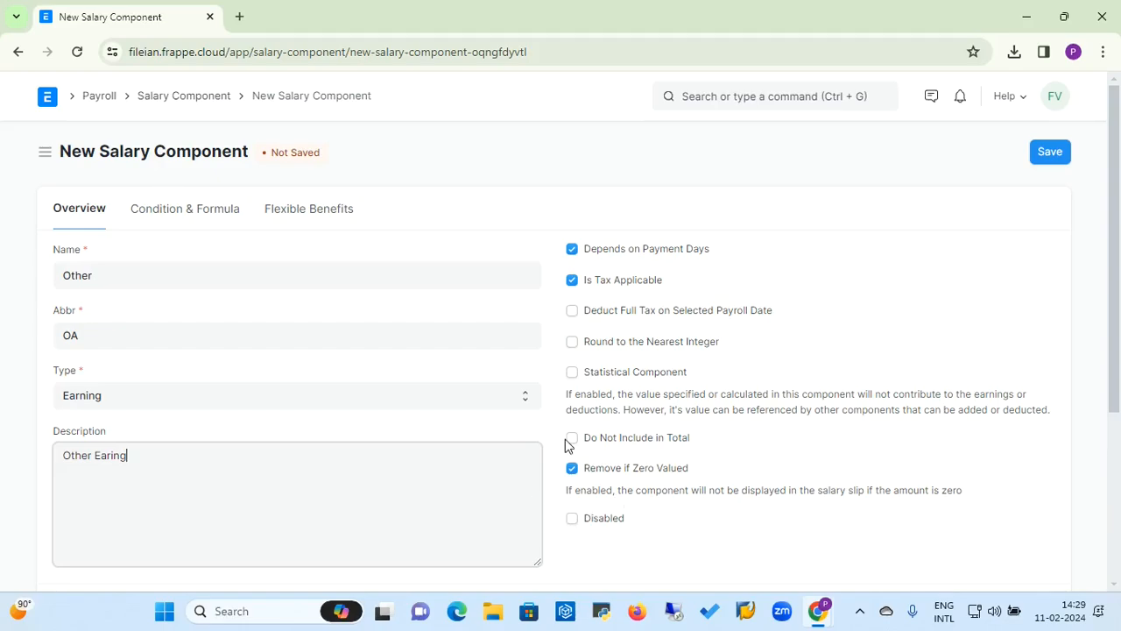
# Step: Review the Condition & Formula and Flexible Benefits sections of the new component
pyautogui.click(225, 219)
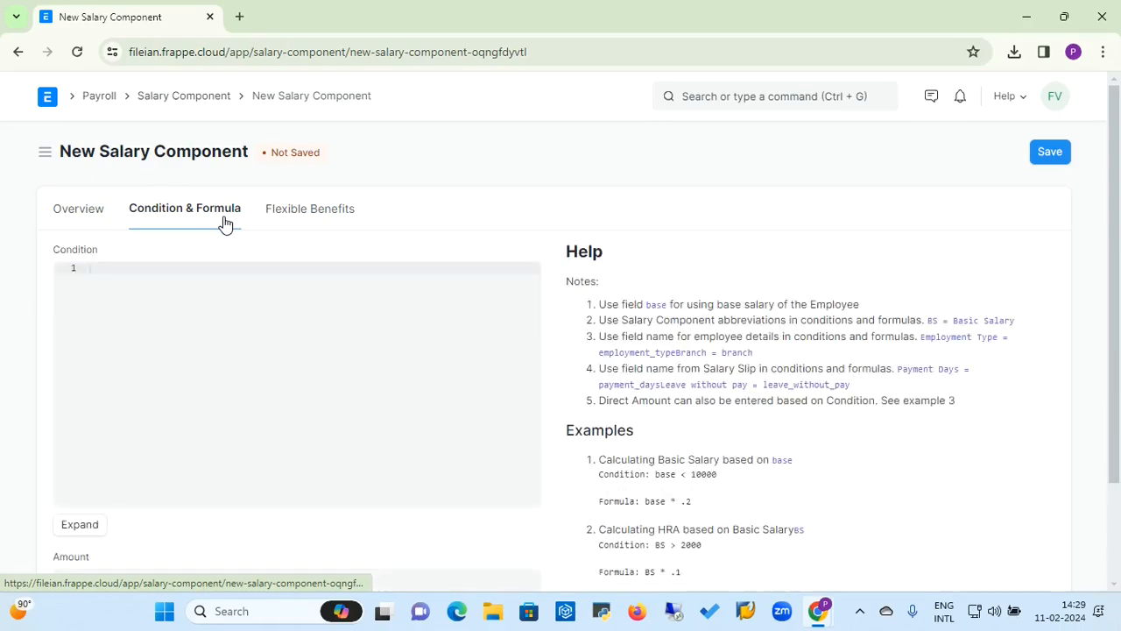
pyautogui.click(253, 329)
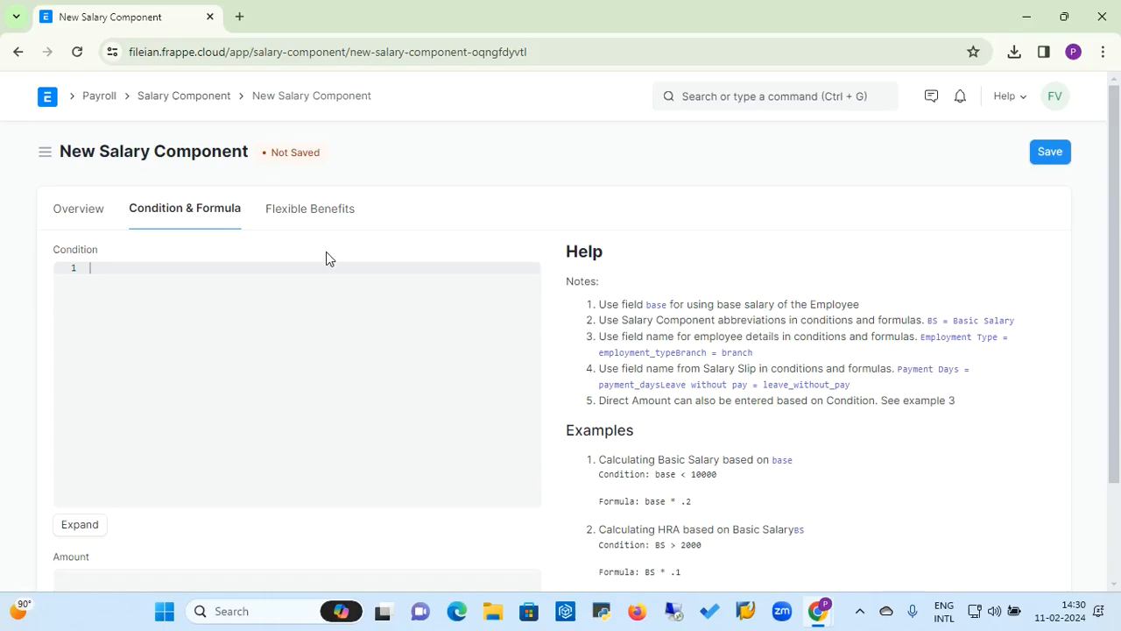
pyautogui.click(313, 219)
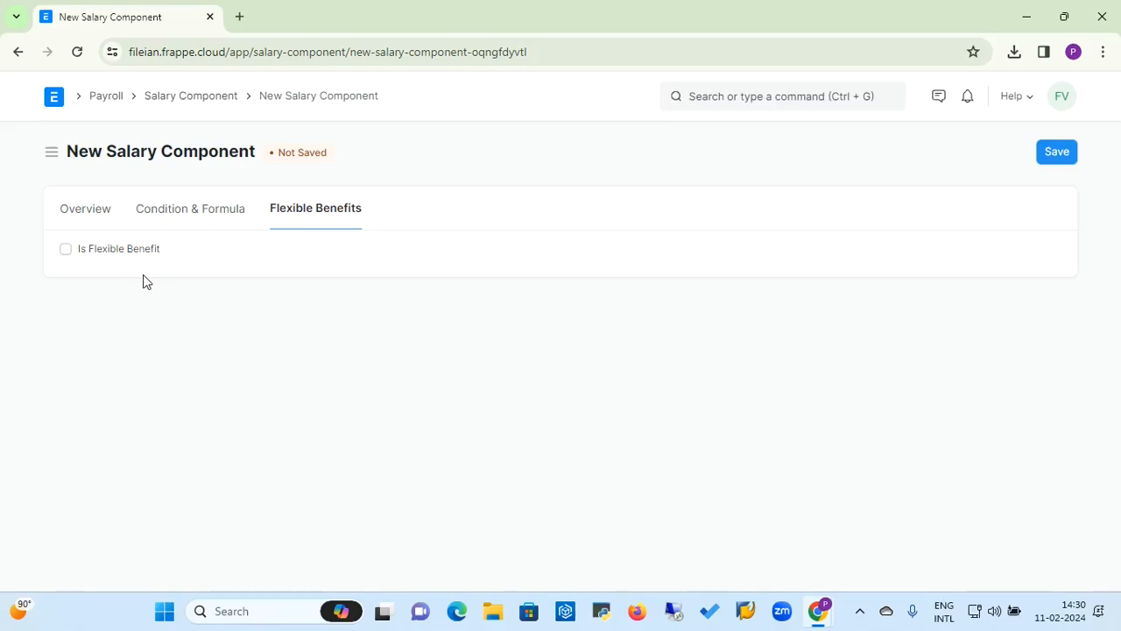
pyautogui.click(85, 209)
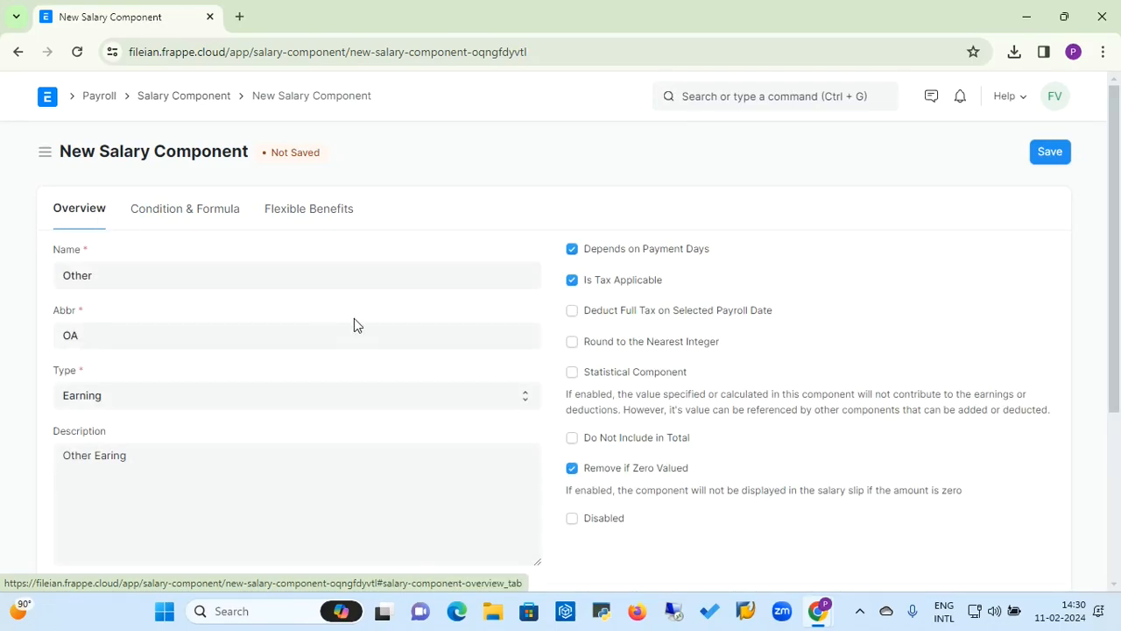
# Step: Save the Other salary component and return to the Salary Payout workspace
pyautogui.click(1051, 160)
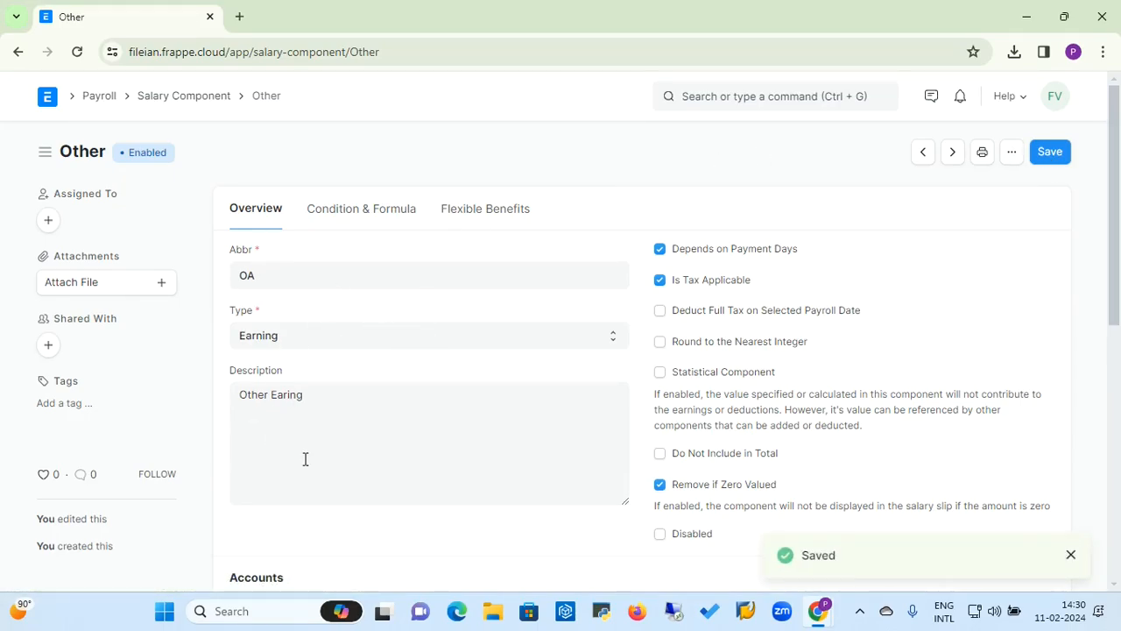
pyautogui.click(171, 100)
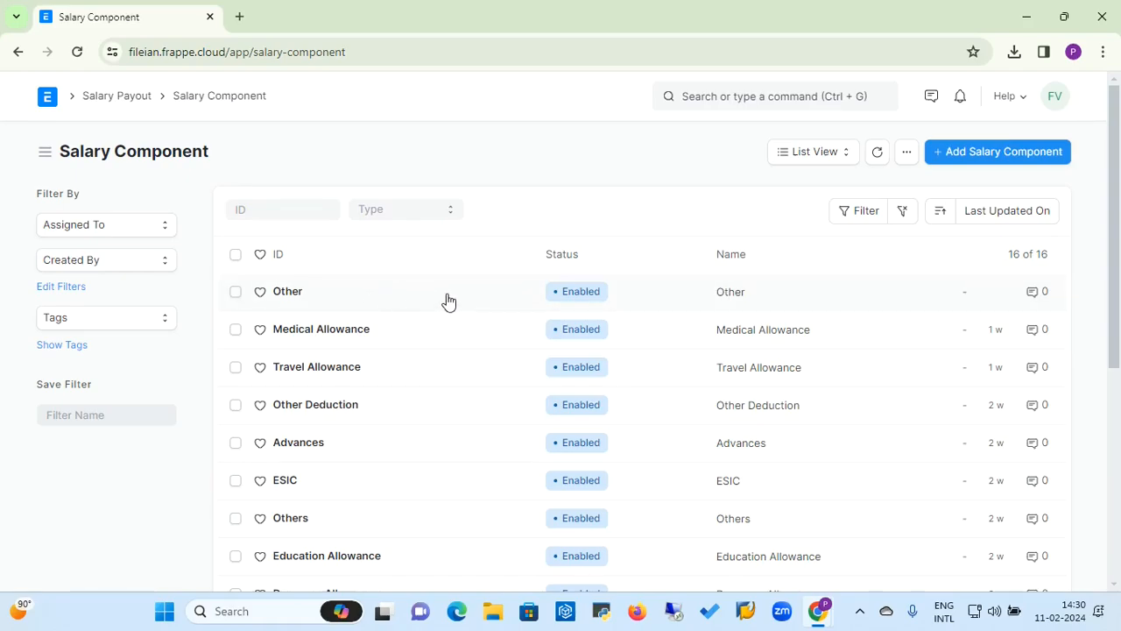
pyautogui.click(130, 103)
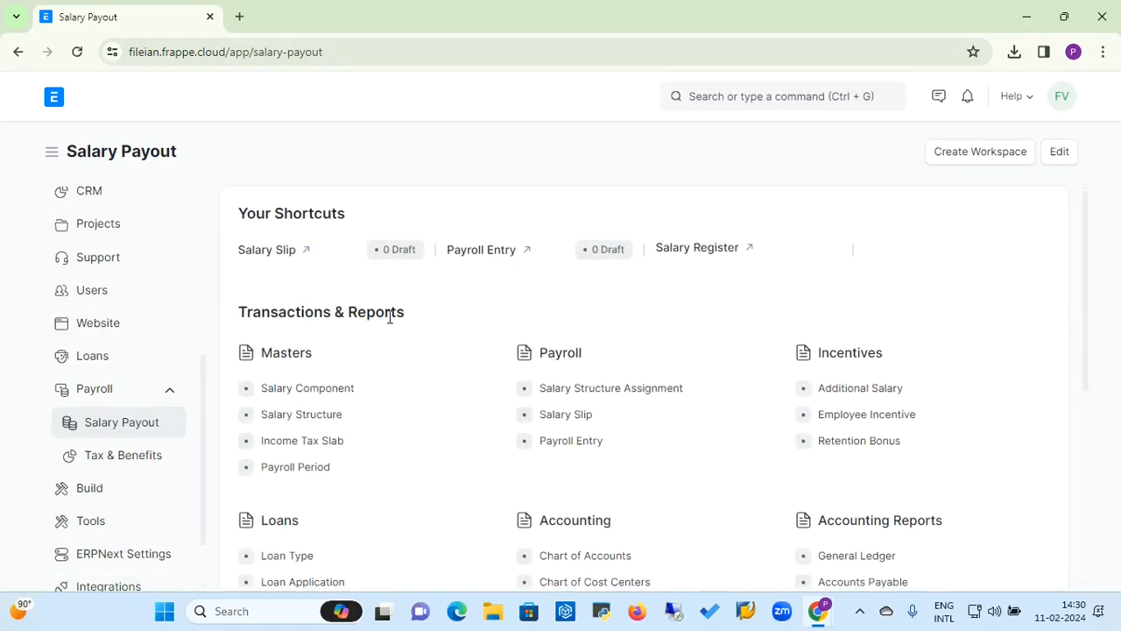
# Step: Create a new salary structure named HR-EMP -2024-205
pyautogui.click(309, 417)
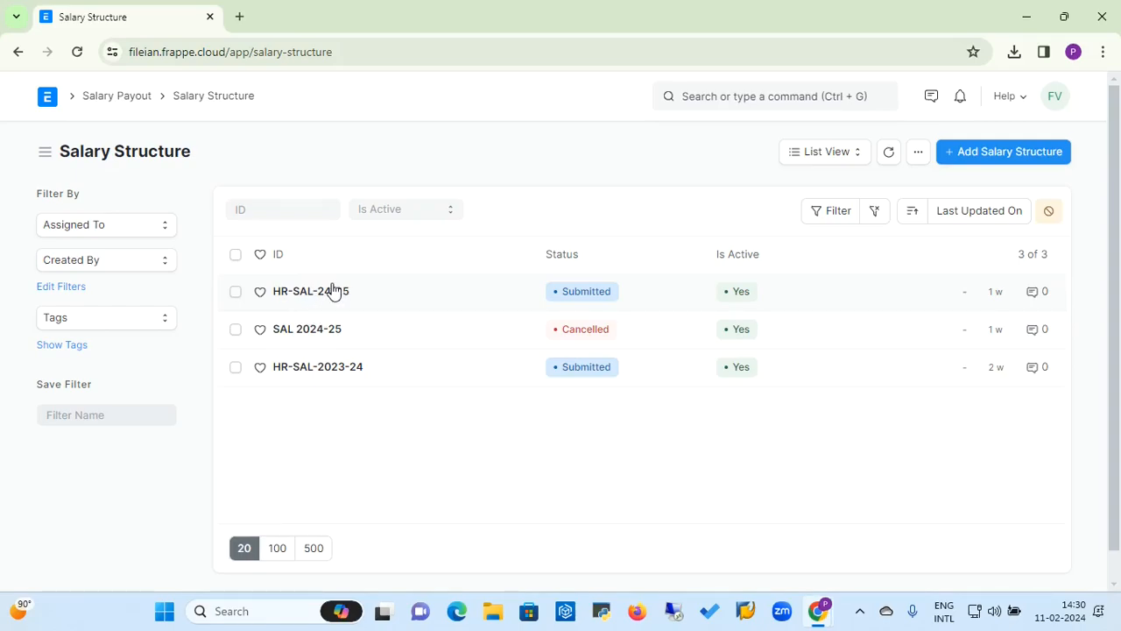
pyautogui.click(1010, 154)
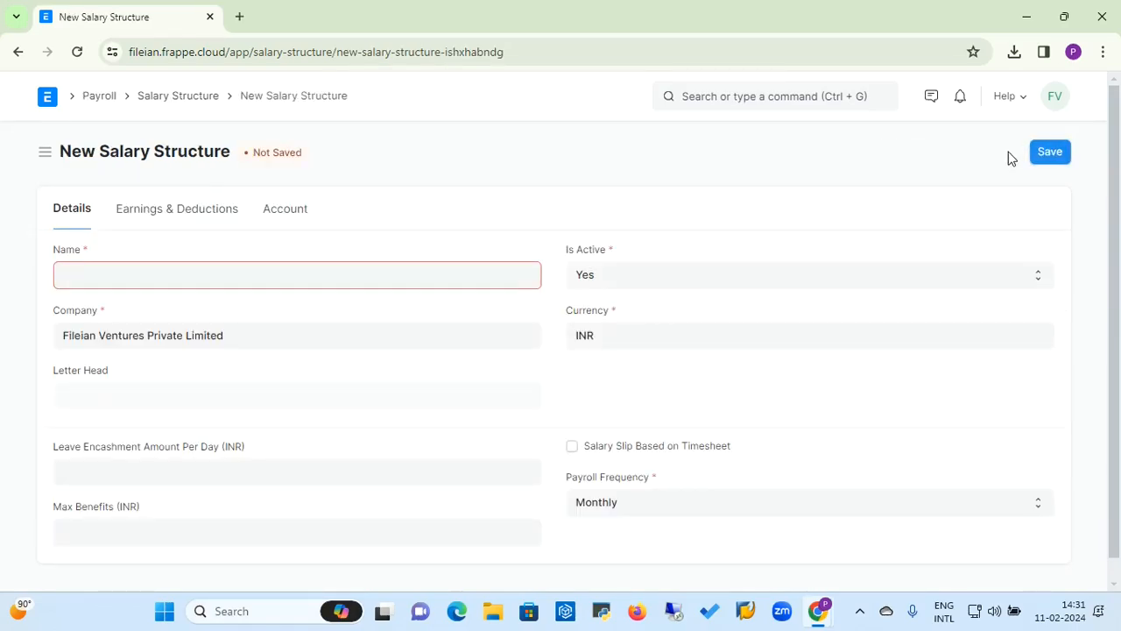
pyautogui.click(267, 275)
pyautogui.write('EMP')
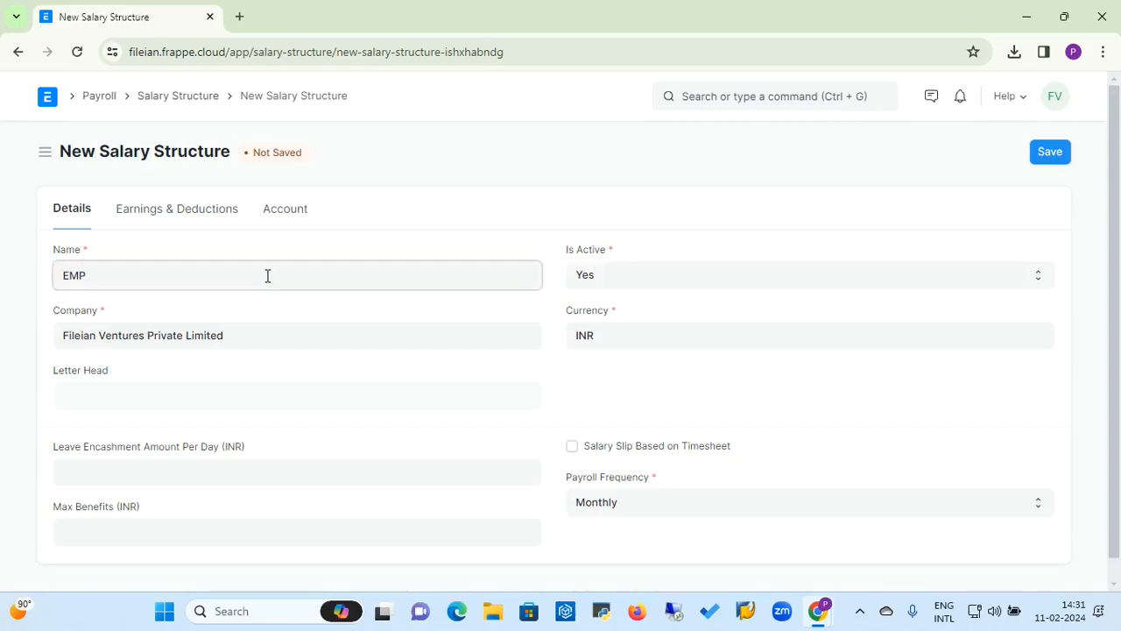
pyautogui.write('  -2024-205')
pyautogui.click(92, 277)
pyautogui.press('BackSpace')
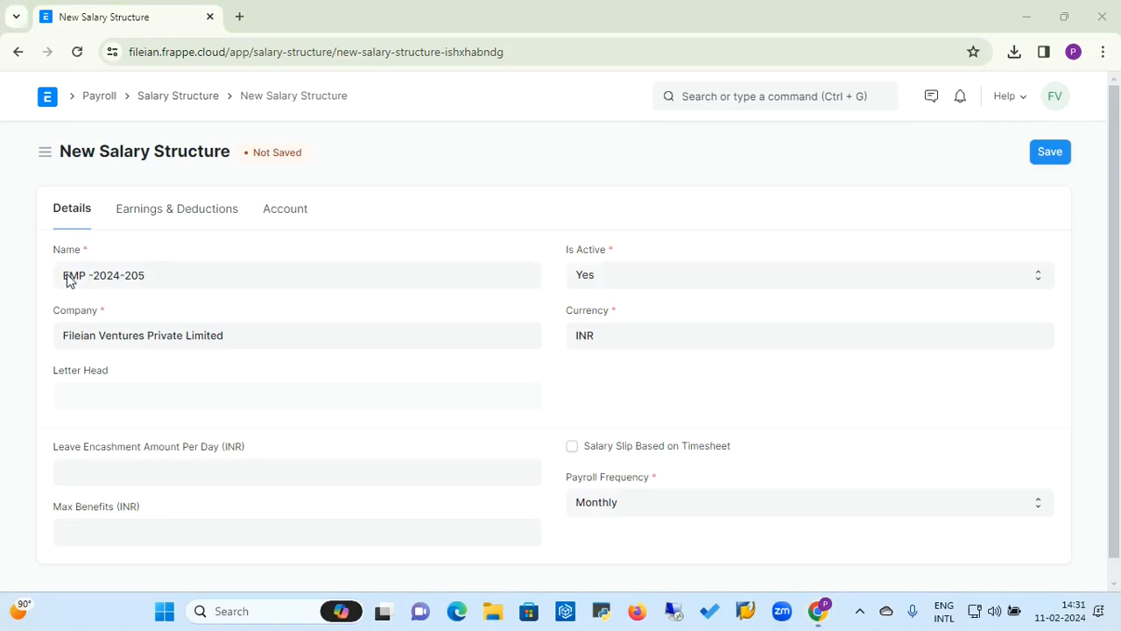
pyautogui.click(83, 277)
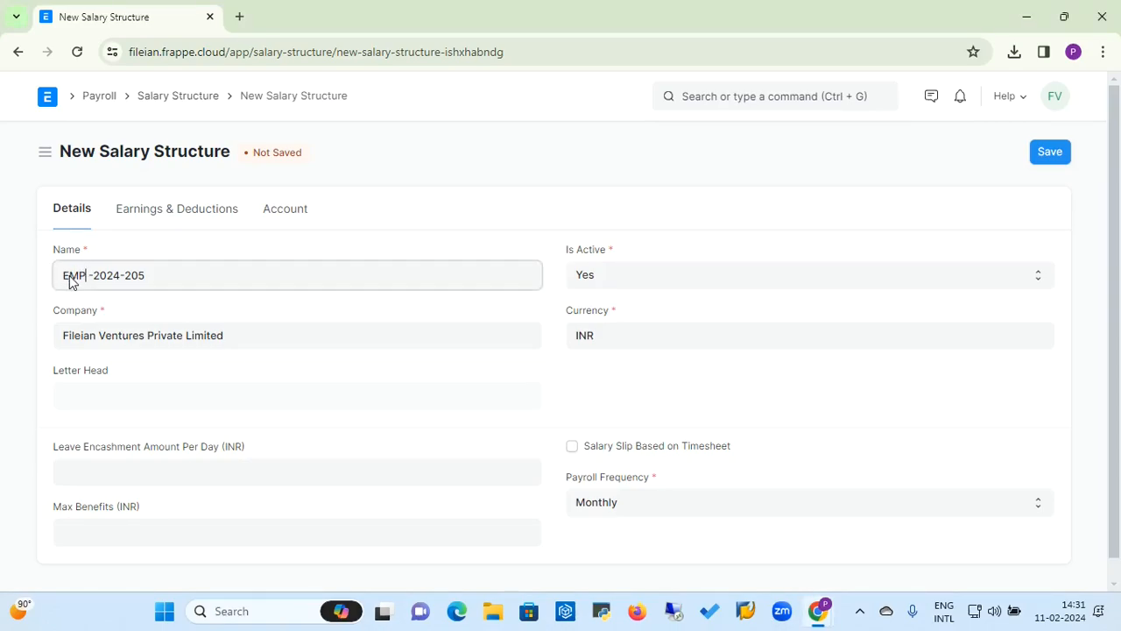
pyautogui.click(69, 276)
pyautogui.write('HR-')
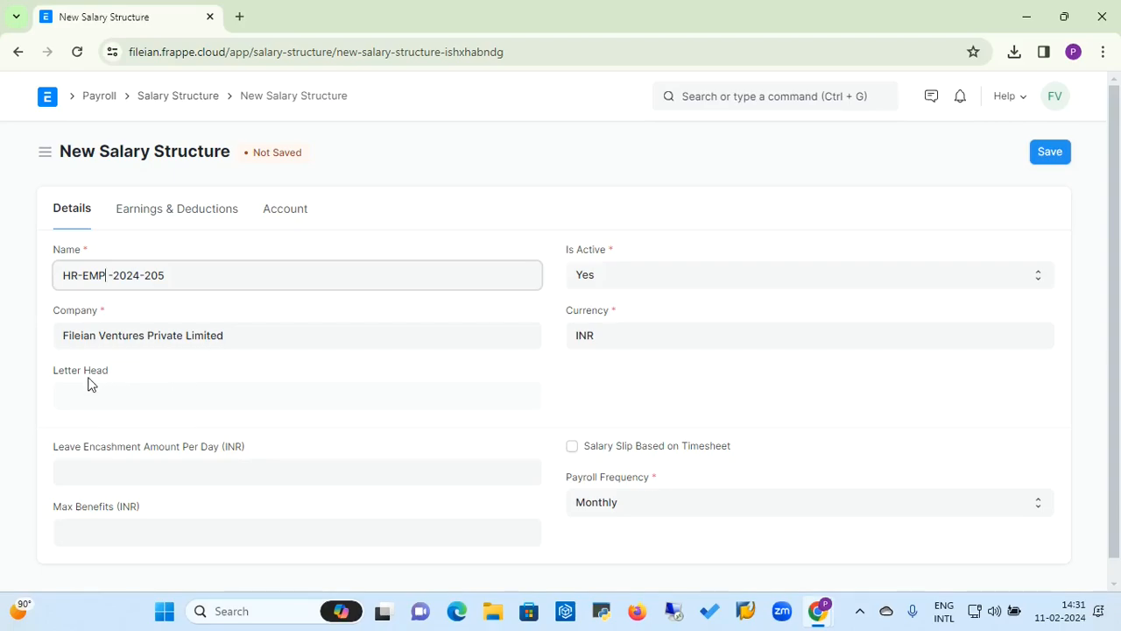
# Step: Change the salary structure's company to Electrotech LLP
pyautogui.click(256, 344)
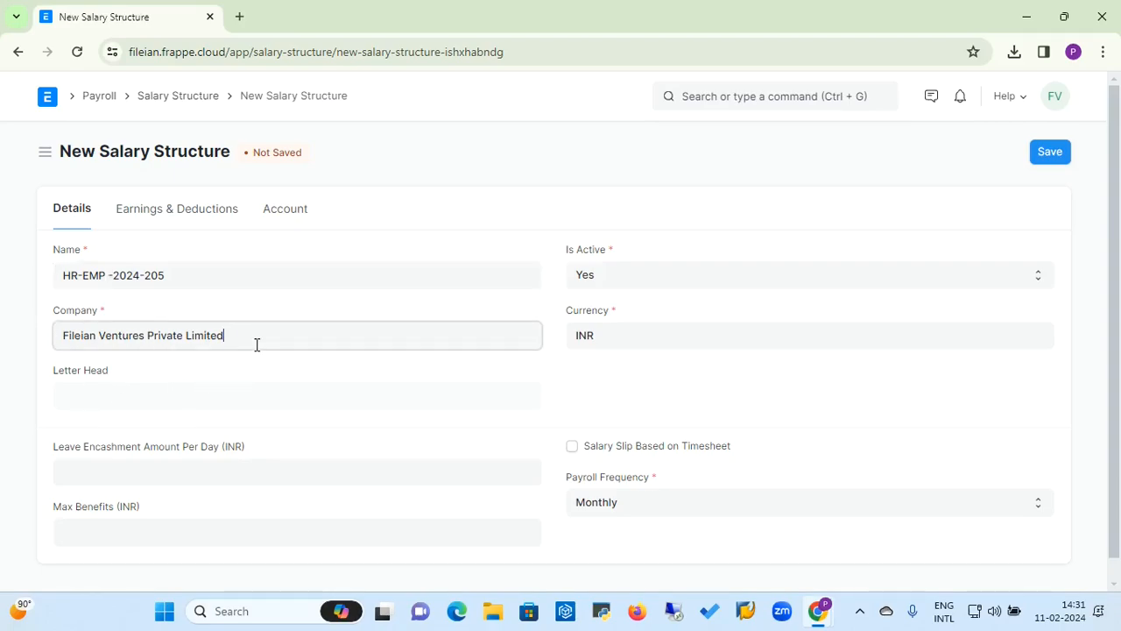
pyautogui.press('BackSpace')
pyautogui.press('BackSpace')
pyautogui.press('BackSpace')
pyautogui.press('BackSpace')
pyautogui.press('BackSpace')
pyautogui.press('BackSpace')
pyautogui.press('BackSpace')
pyautogui.press('BackSpace')
pyautogui.press('BackSpace')
pyautogui.press('BackSpace')
pyautogui.press('BackSpace')
pyautogui.press('BackSpace')
pyautogui.press('BackSpace')
pyautogui.press('BackSpace')
pyautogui.press('BackSpace')
pyautogui.press('BackSpace')
pyautogui.press('BackSpace')
pyautogui.press('BackSpace')
pyautogui.press('BackSpace')
pyautogui.press('BackSpace')
pyautogui.press('BackSpace')
pyautogui.press('BackSpace')
pyautogui.press('BackSpace')
pyautogui.press('BackSpace')
pyautogui.press('BackSpace')
pyautogui.press('BackSpace')
pyautogui.press('BackSpace')
pyautogui.press('BackSpace')
pyautogui.press('BackSpace')
pyautogui.press('BackSpace')
pyautogui.press('BackSpace')
pyautogui.press('BackSpace')
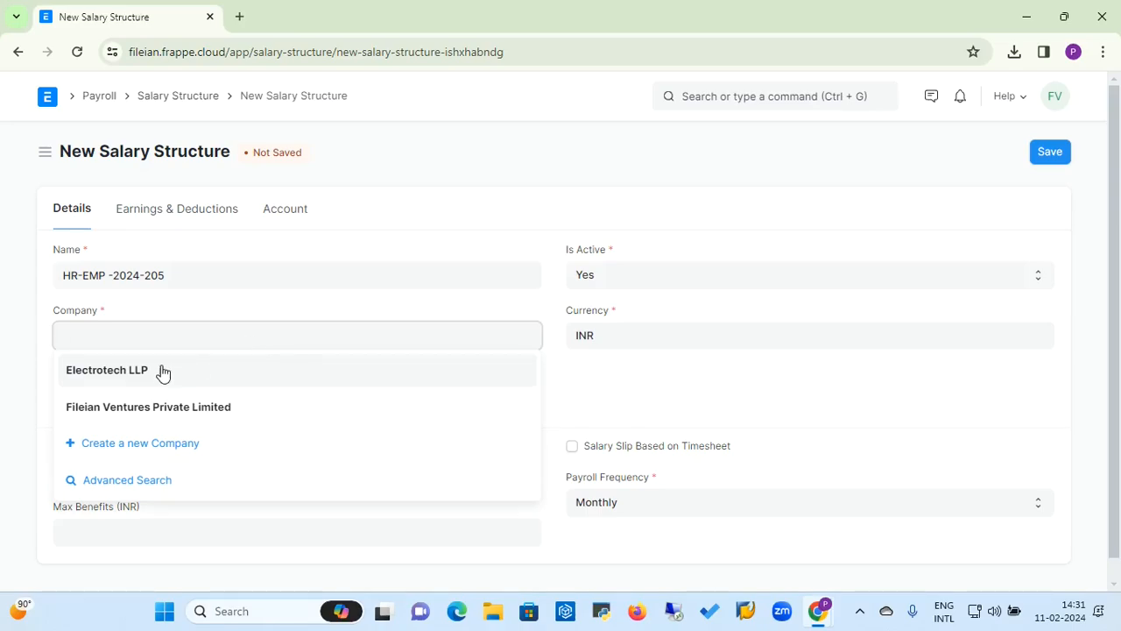
pyautogui.click(140, 409)
pyautogui.click(257, 330)
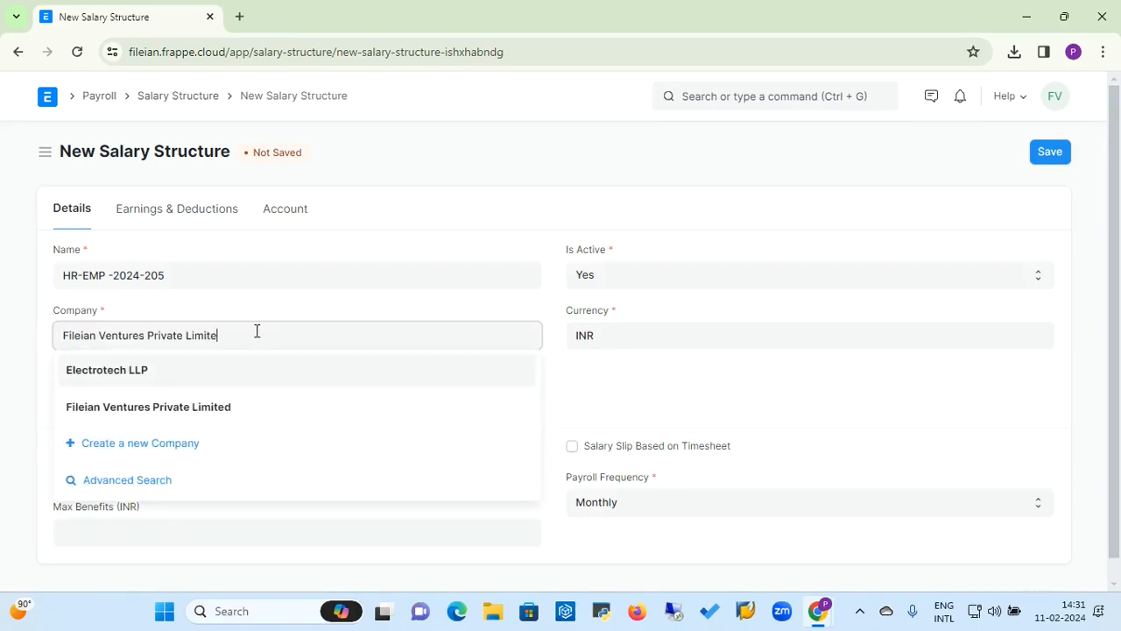
pyautogui.press('BackSpace')
pyautogui.press('BackSpace')
pyautogui.press('BackSpace')
pyautogui.press('BackSpace')
pyautogui.press('BackSpace')
pyautogui.press('BackSpace')
pyautogui.press('BackSpace')
pyautogui.press('BackSpace')
pyautogui.press('BackSpace')
pyautogui.press('BackSpace')
pyautogui.press('BackSpace')
pyautogui.press('BackSpace')
pyautogui.press('BackSpace')
pyautogui.press('BackSpace')
pyautogui.press('BackSpace')
pyautogui.press('BackSpace')
pyautogui.press('BackSpace')
pyautogui.press('BackSpace')
pyautogui.press('BackSpace')
pyautogui.press('BackSpace')
pyautogui.press('BackSpace')
pyautogui.press('BackSpace')
pyautogui.press('BackSpace')
pyautogui.press('BackSpace')
pyautogui.press('BackSpace')
pyautogui.press('BackSpace')
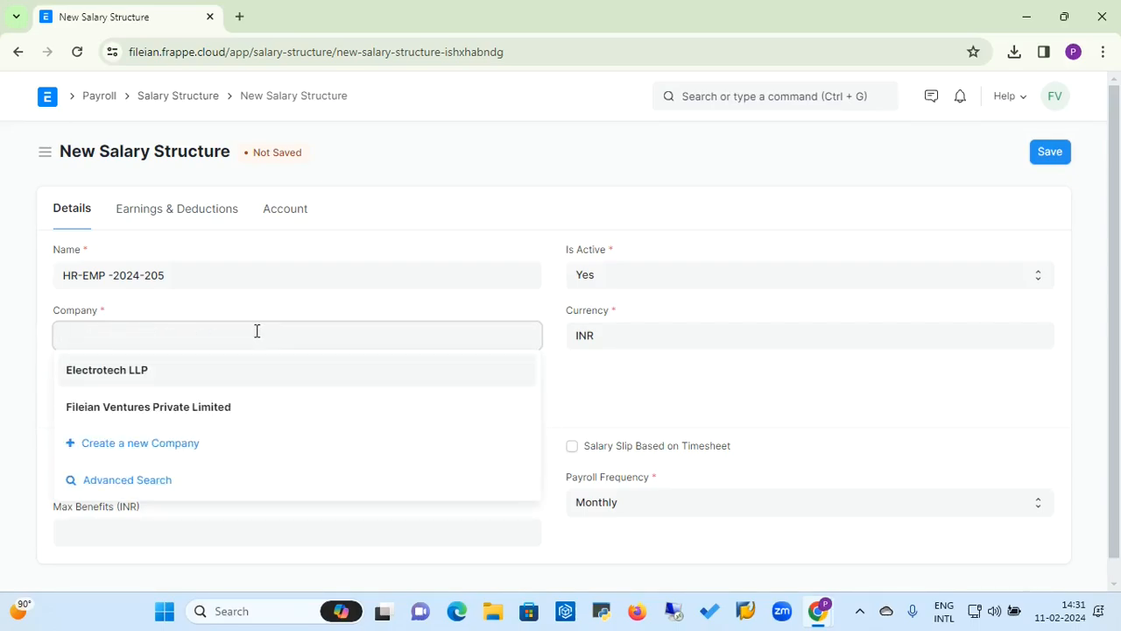
pyautogui.click(99, 385)
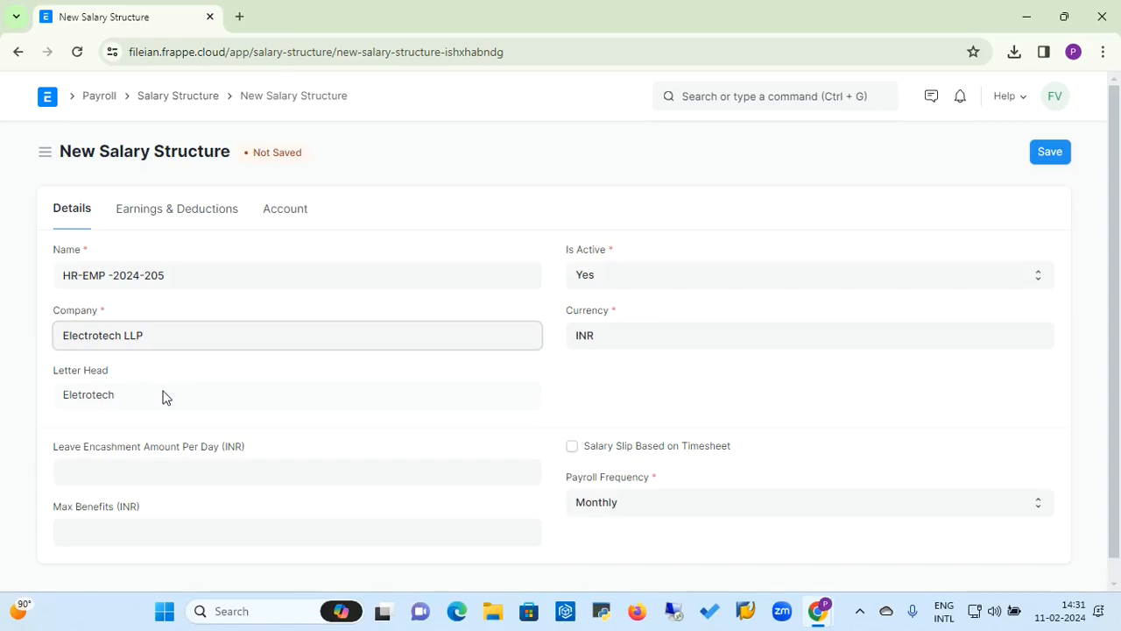
# Step: Change the salary structure's company back to Fileian Ventures Private Limited
pyautogui.press('BackSpace')
pyautogui.press('BackSpace')
pyautogui.press('BackSpace')
pyautogui.press('BackSpace')
pyautogui.press('BackSpace')
pyautogui.press('BackSpace')
pyautogui.press('BackSpace')
pyautogui.press('BackSpace')
pyautogui.press('BackSpace')
pyautogui.press('BackSpace')
pyautogui.press('BackSpace')
pyautogui.press('BackSpace')
pyautogui.press('BackSpace')
pyautogui.press('BackSpace')
pyautogui.press('BackSpace')
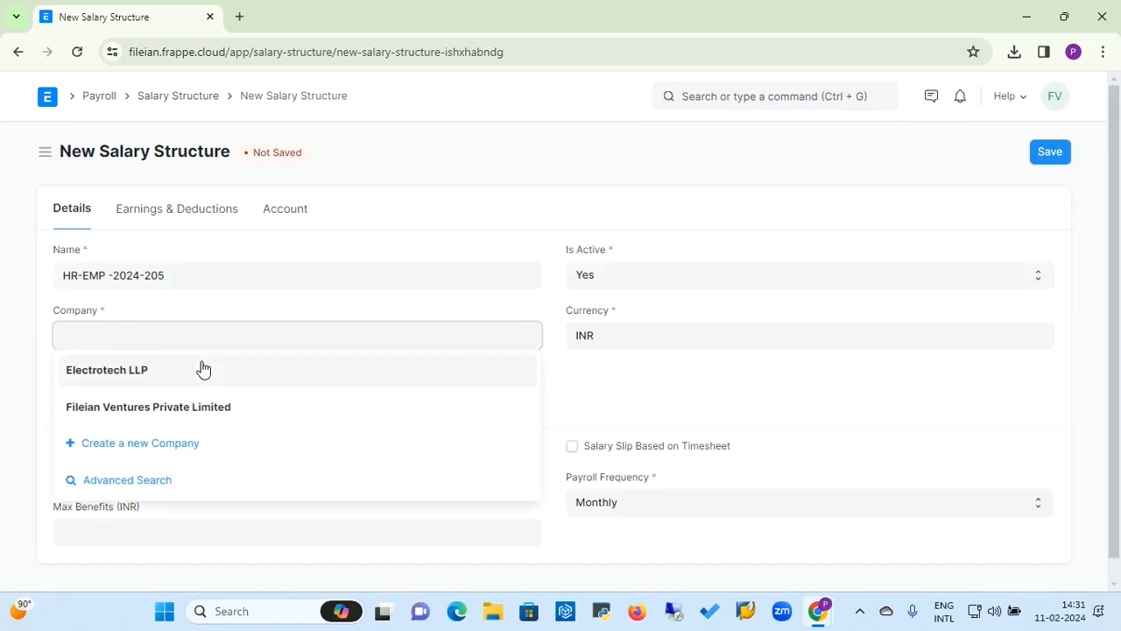
pyautogui.click(156, 416)
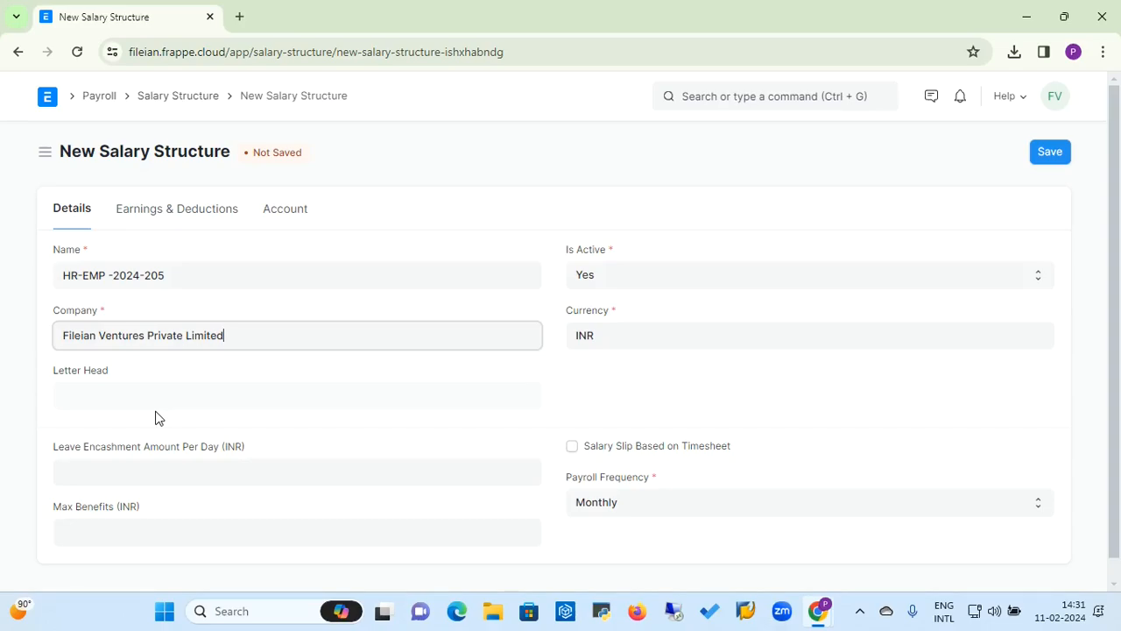
pyautogui.click(150, 393)
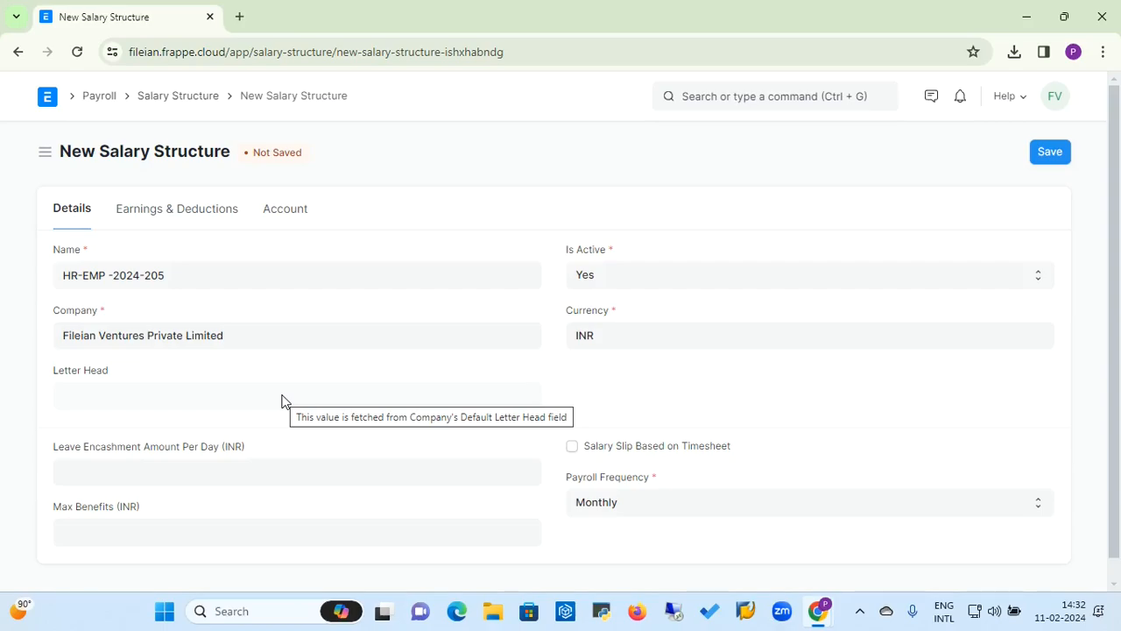
pyautogui.click(293, 336)
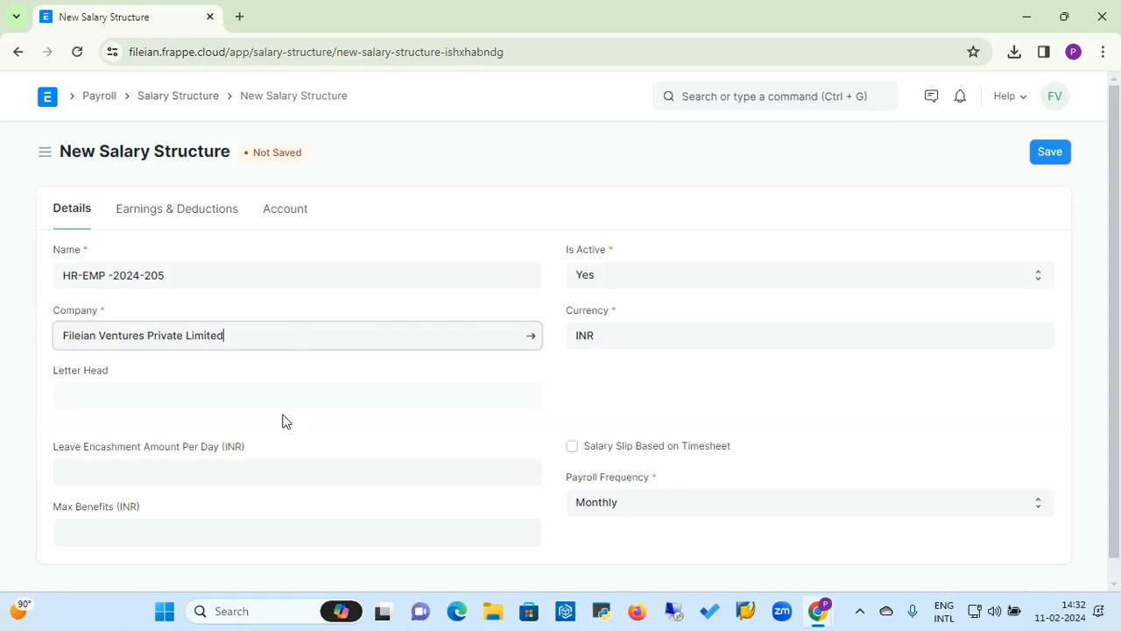
# Step: Go through the Leave Encashment, Payroll Frequency and Max Benefits fields, keeping the payroll frequency Monthly
pyautogui.click(251, 474)
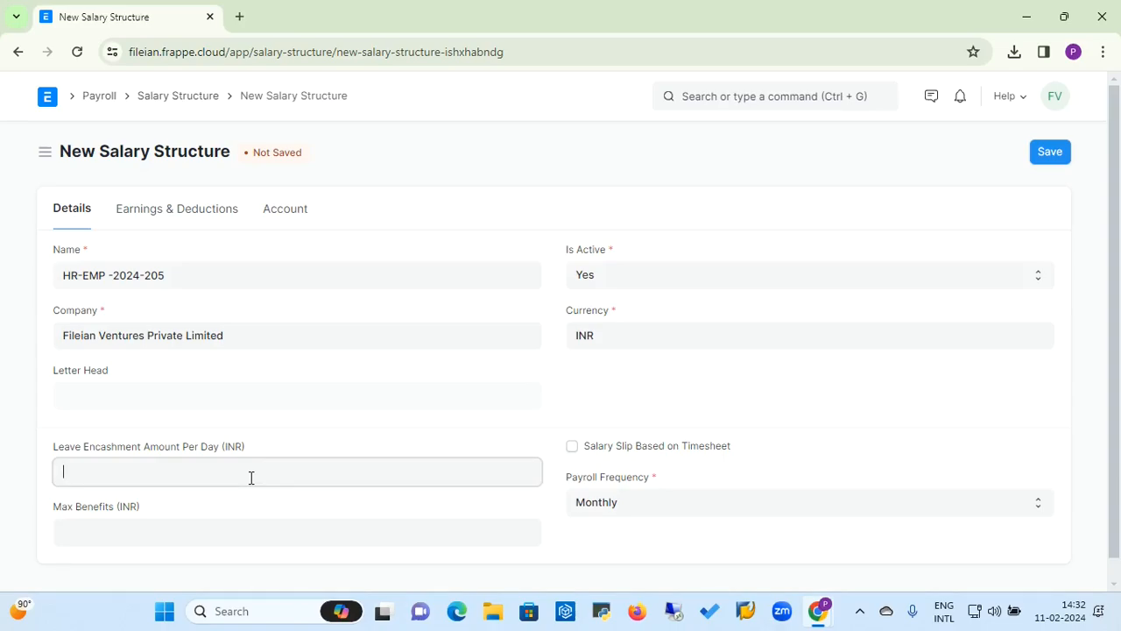
pyautogui.click(635, 514)
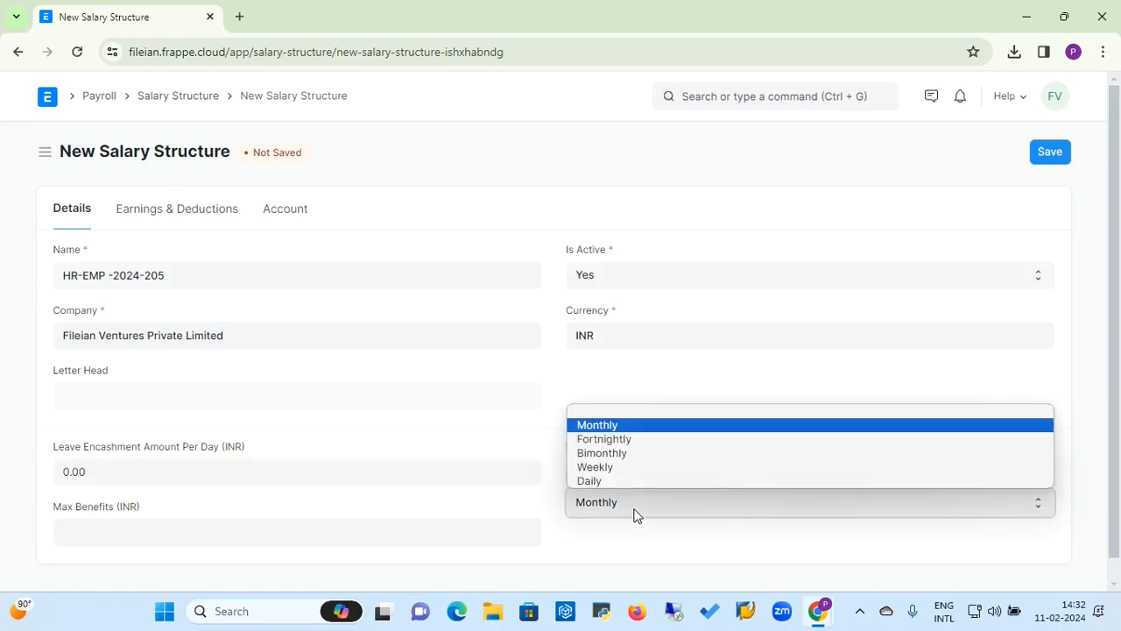
pyautogui.click(638, 428)
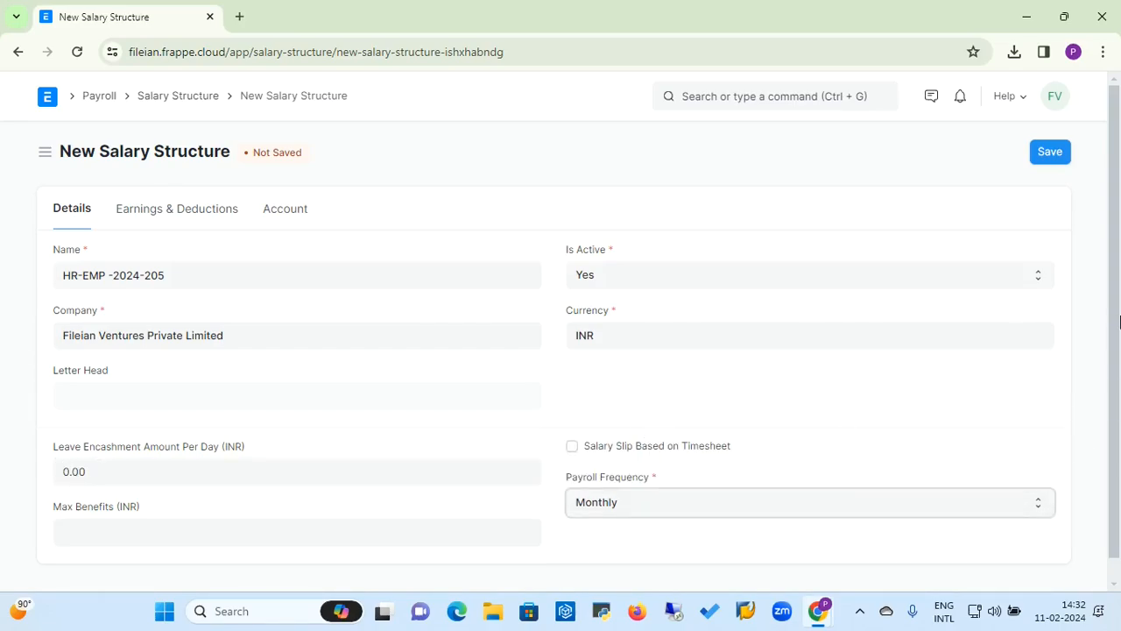
pyautogui.click(282, 523)
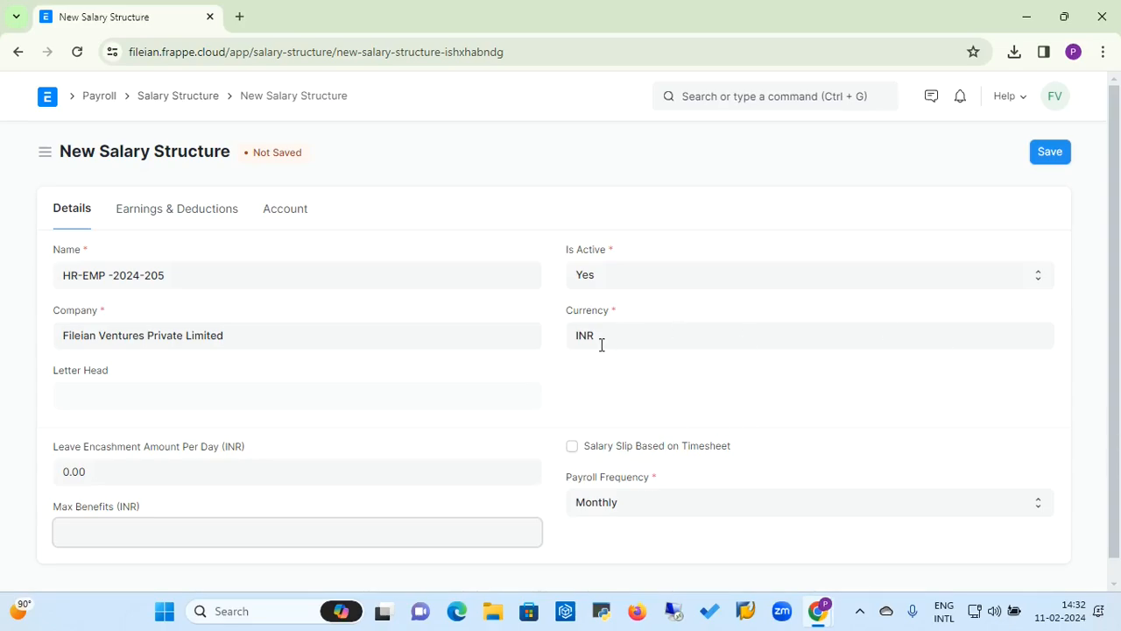
# Step: Add an earnings row for the Basic component with an amount of 10,000
pyautogui.click(226, 221)
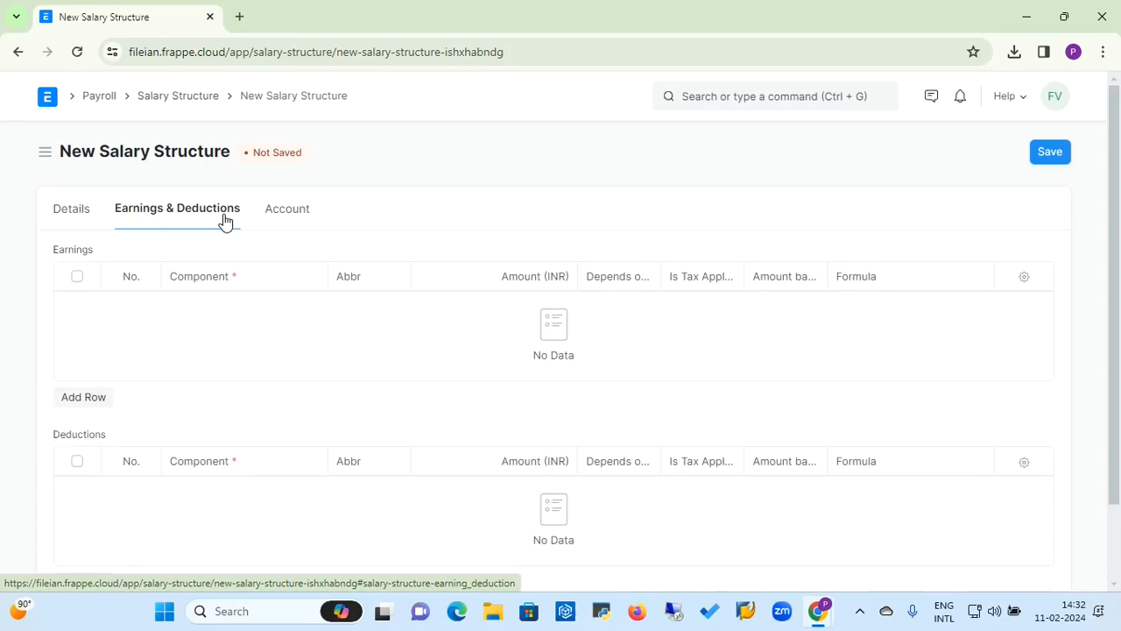
pyautogui.click(86, 399)
pyautogui.click(212, 278)
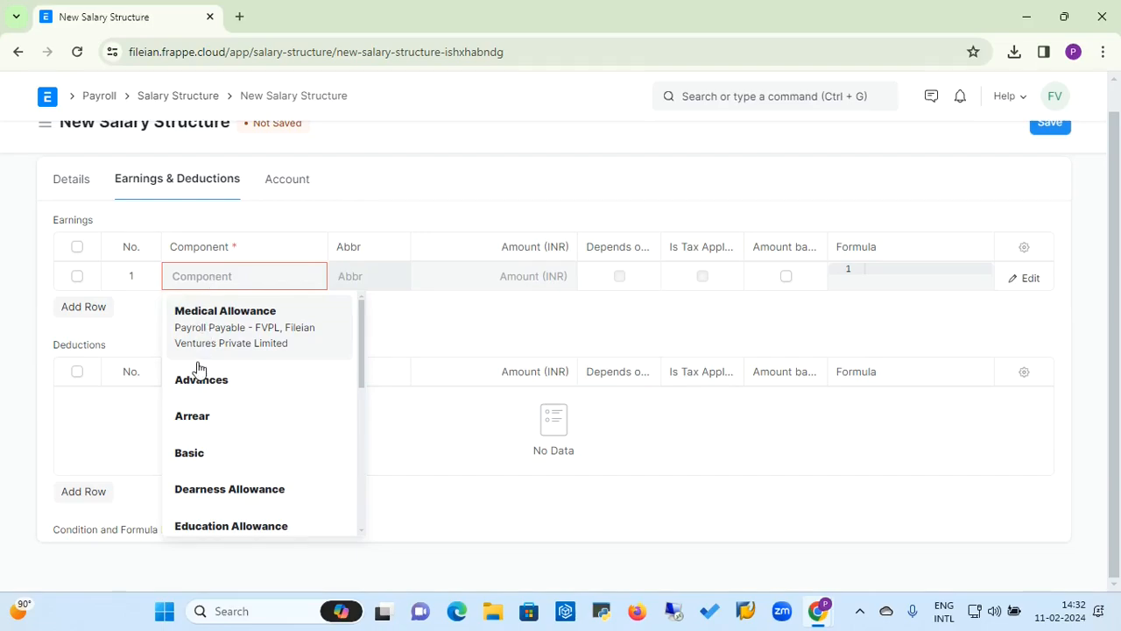
pyautogui.click(201, 461)
pyautogui.click(528, 276)
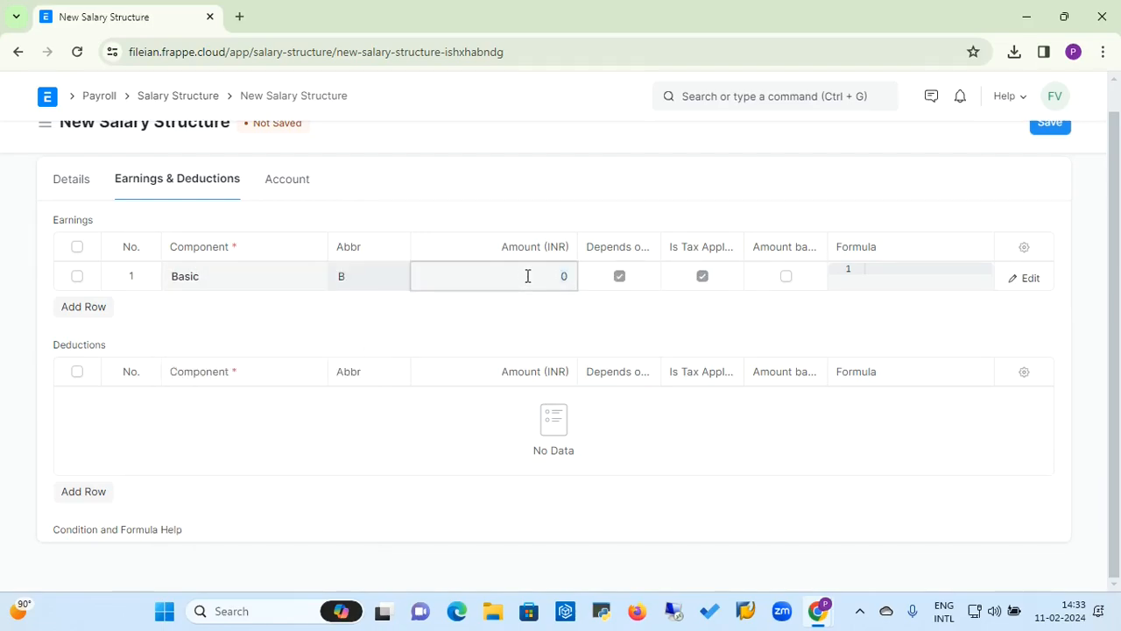
pyautogui.write('10000')
# Step: Add an earnings row for House Rent Allowance with an amount of 5,000
pyautogui.click(98, 314)
pyautogui.click(205, 314)
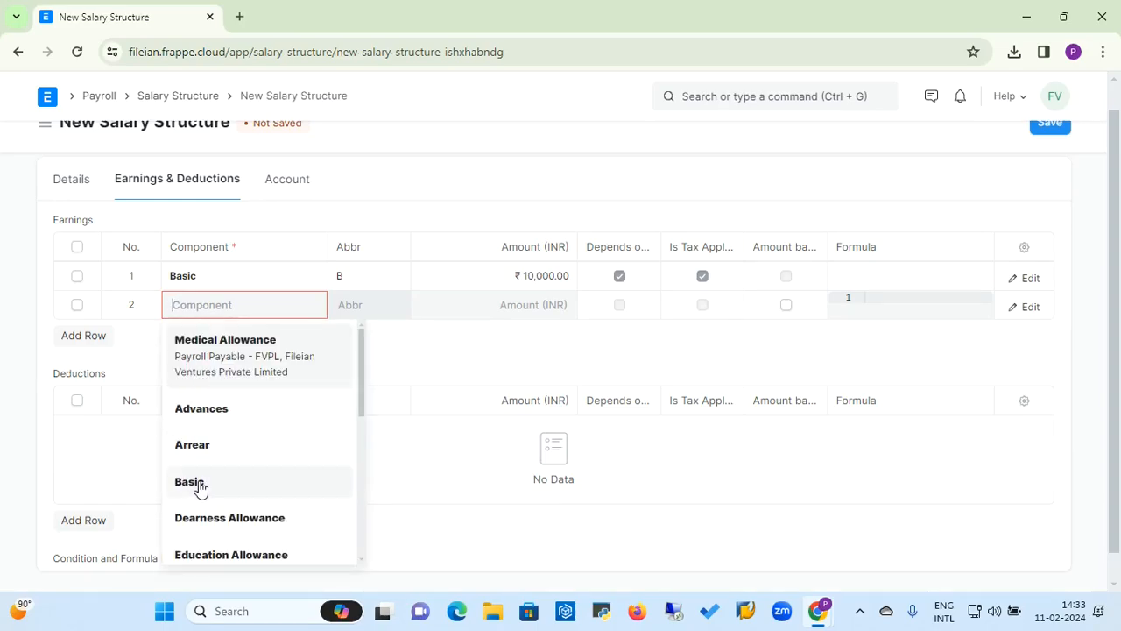
pyautogui.moveTo(363, 402); pyautogui.dragTo(359, 452)
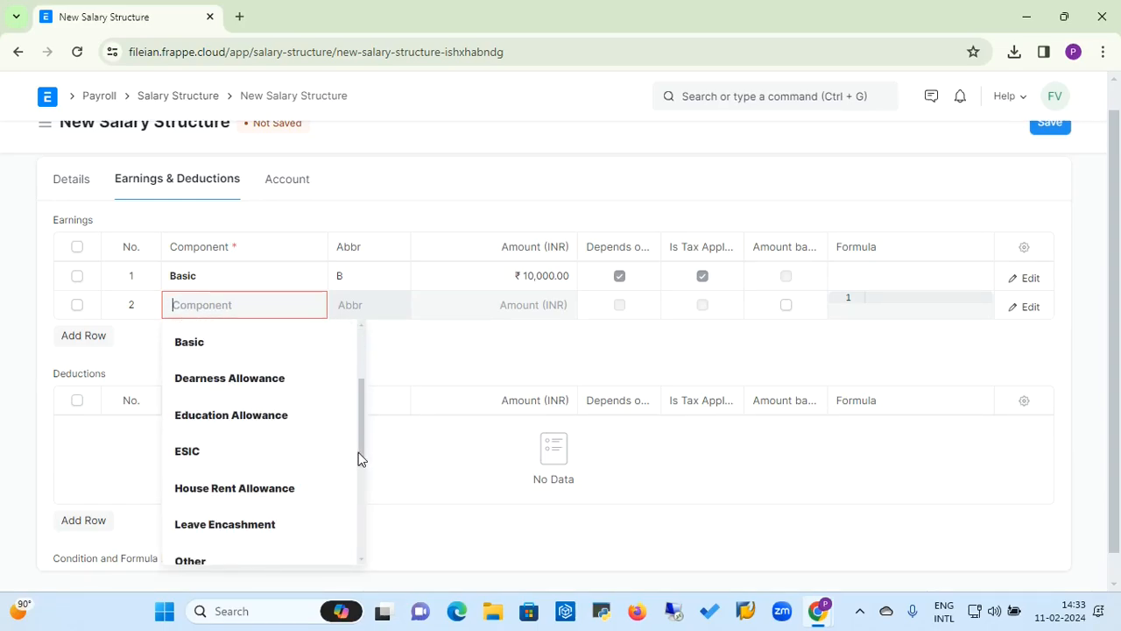
pyautogui.click(276, 487)
pyautogui.click(517, 304)
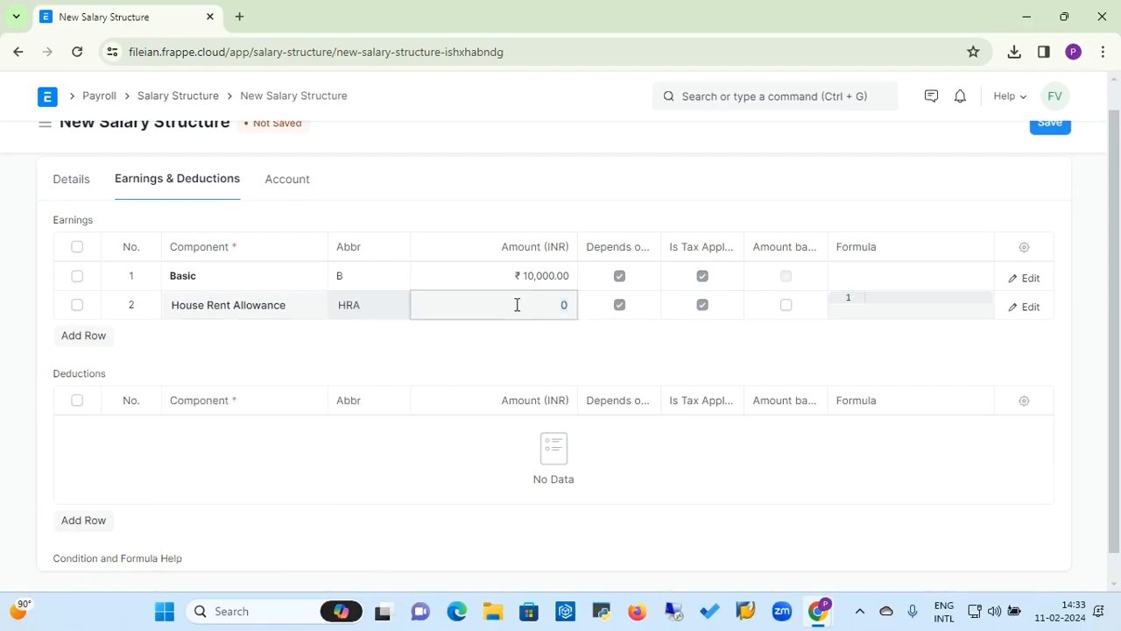
pyautogui.write('5,000')
# Step: Add an earnings row for Dearness Allowance with an amount of 2,500
pyautogui.click(99, 344)
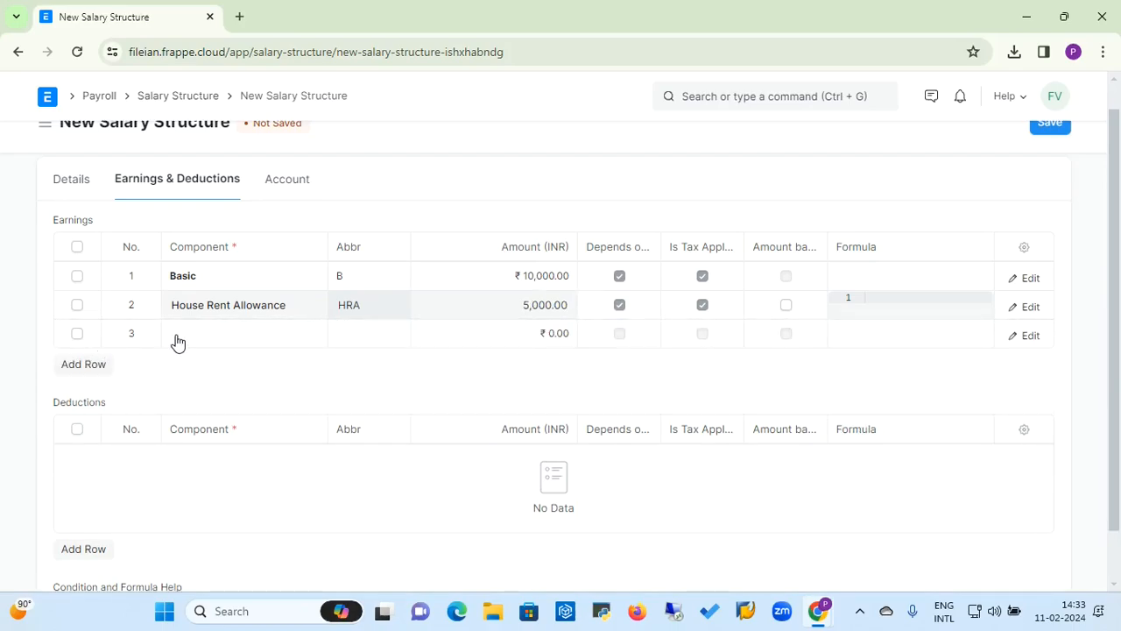
pyautogui.click(171, 332)
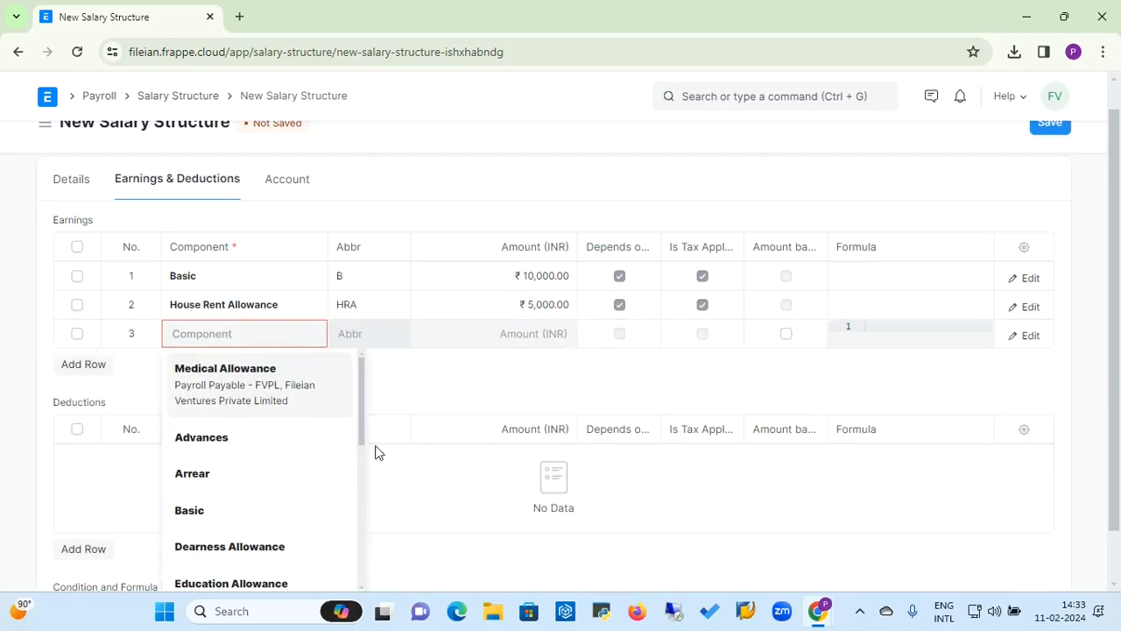
pyautogui.scroll(-2, 357, 447)
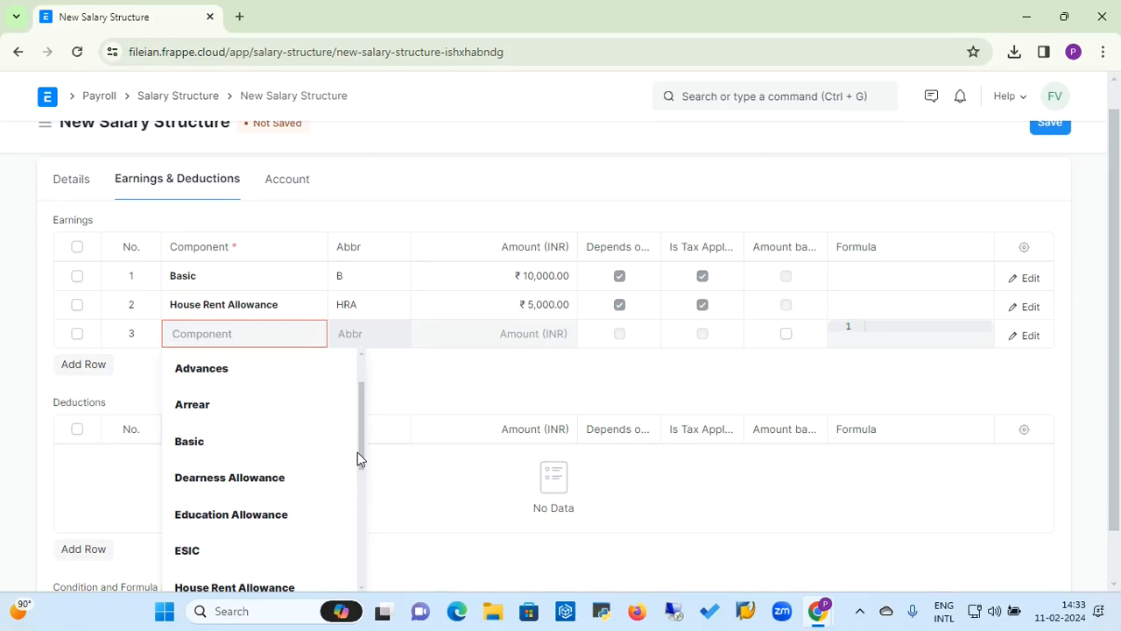
pyautogui.click(287, 474)
pyautogui.click(544, 333)
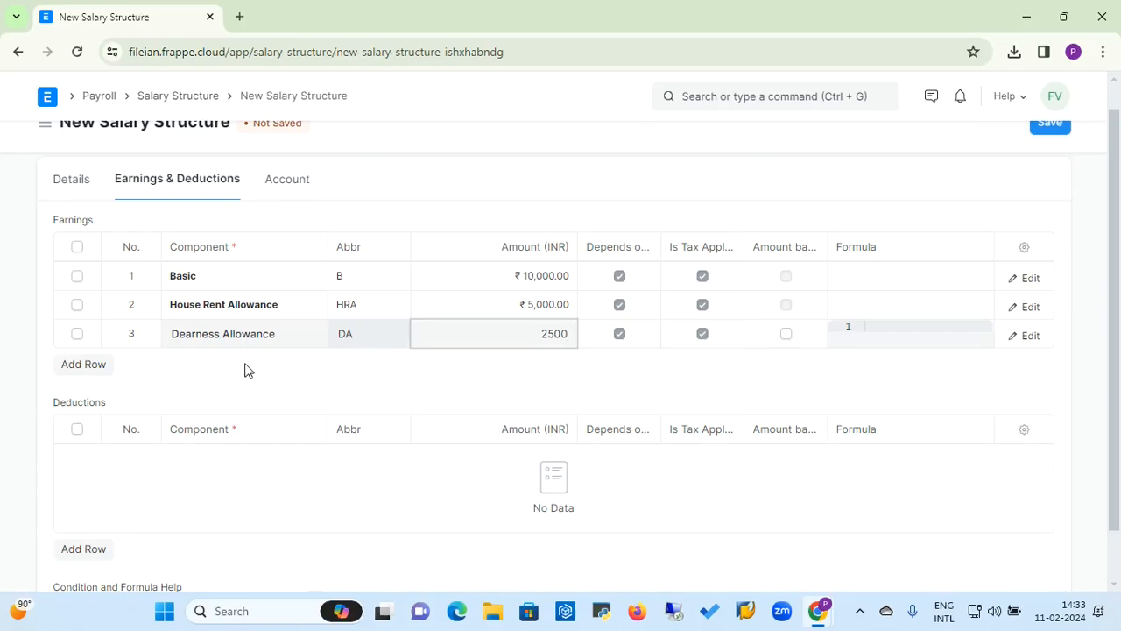
# Step: Add an earnings row for the Others component with an amount of 1,250
pyautogui.click(94, 366)
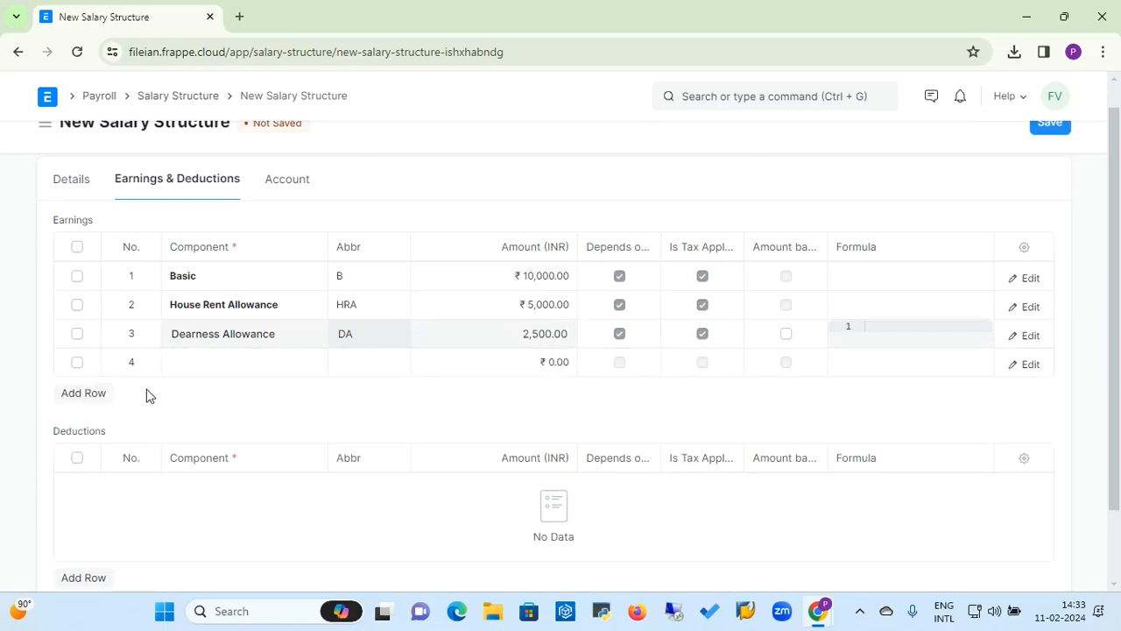
pyautogui.click(200, 367)
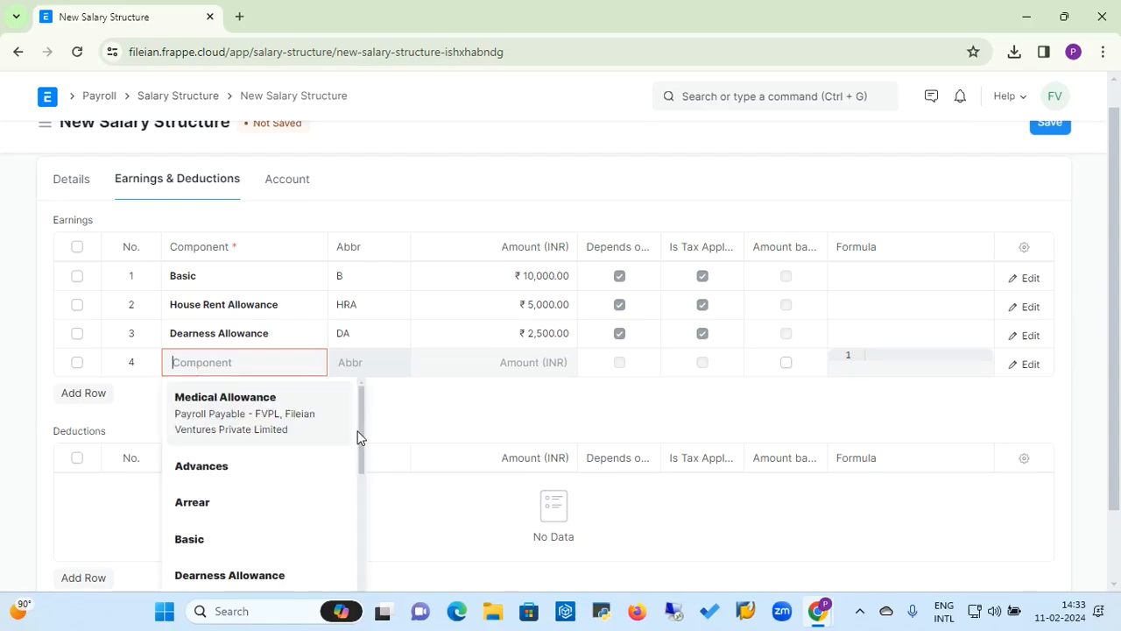
pyautogui.moveTo(363, 438); pyautogui.dragTo(338, 536)
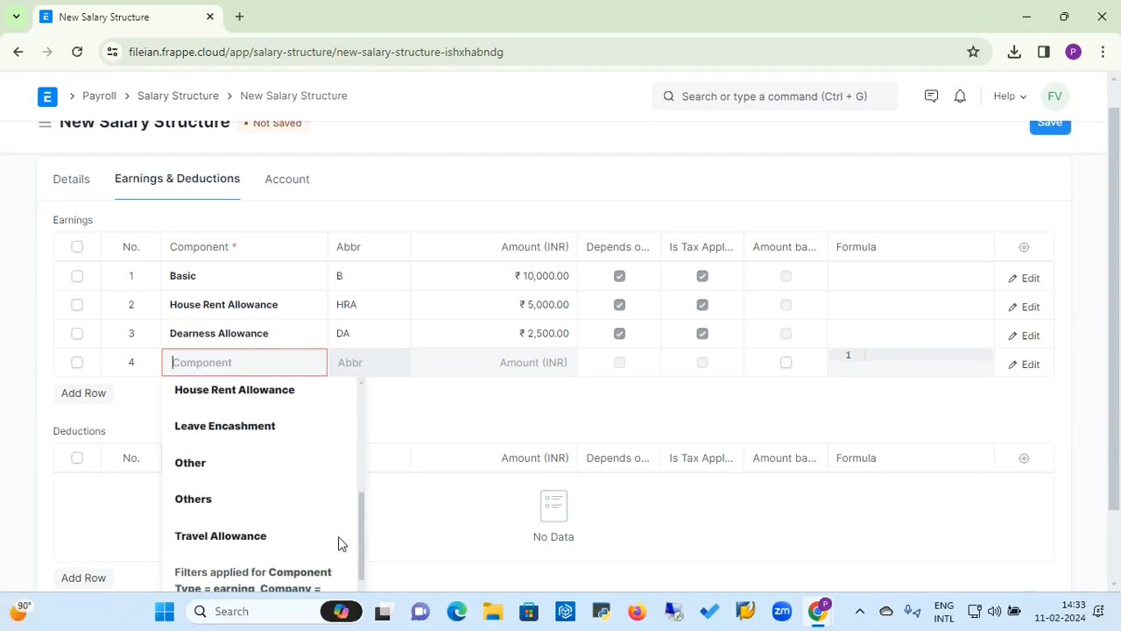
pyautogui.click(211, 513)
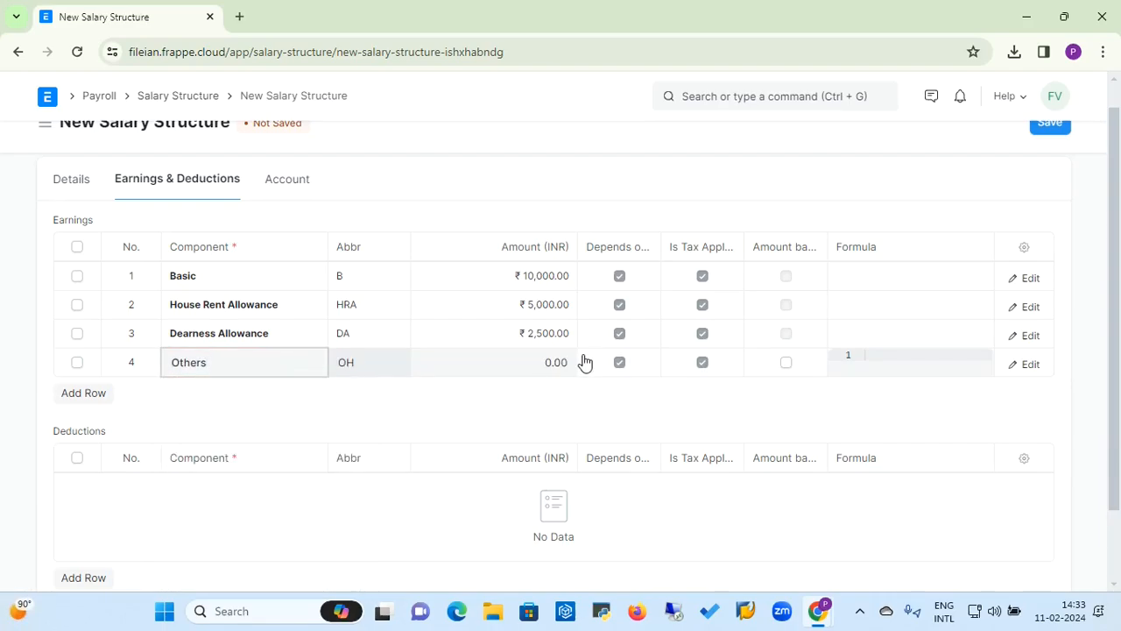
pyautogui.click(538, 355)
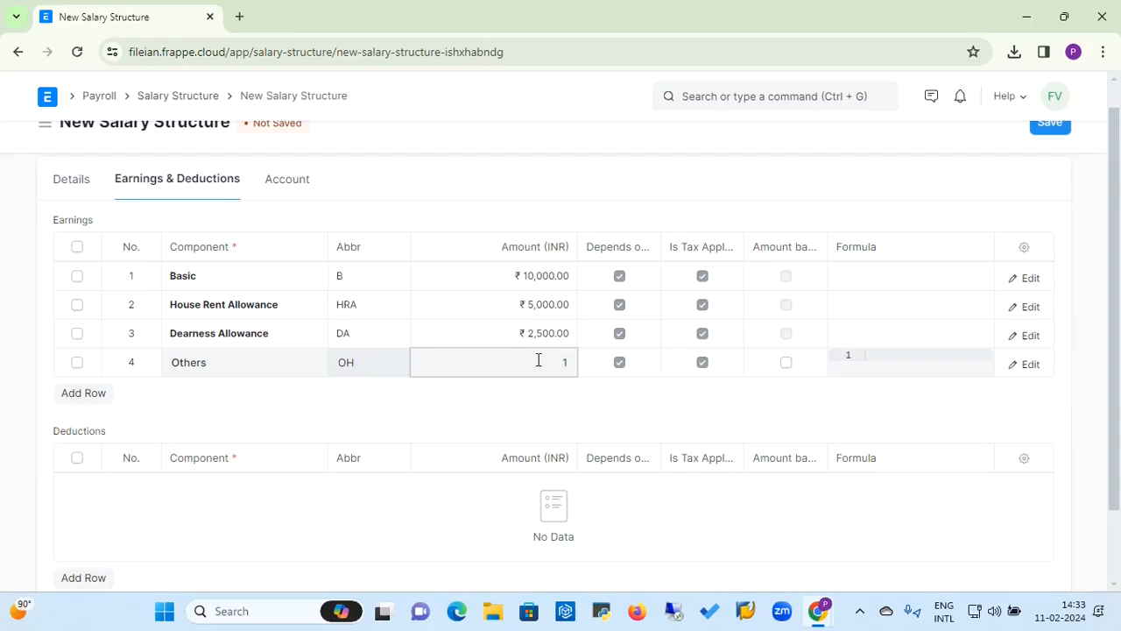
pyautogui.write('1250')
pyautogui.click(282, 398)
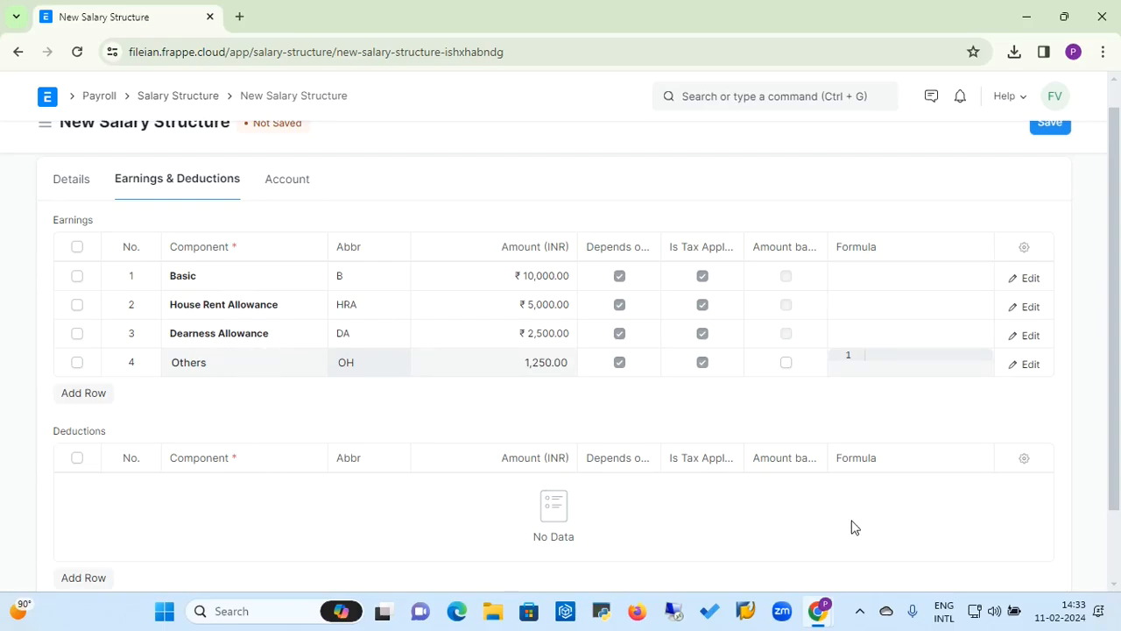
# Step: Add a deductions row for Professional Tax with an amount of 200
pyautogui.scroll(-2, 1114, 368)
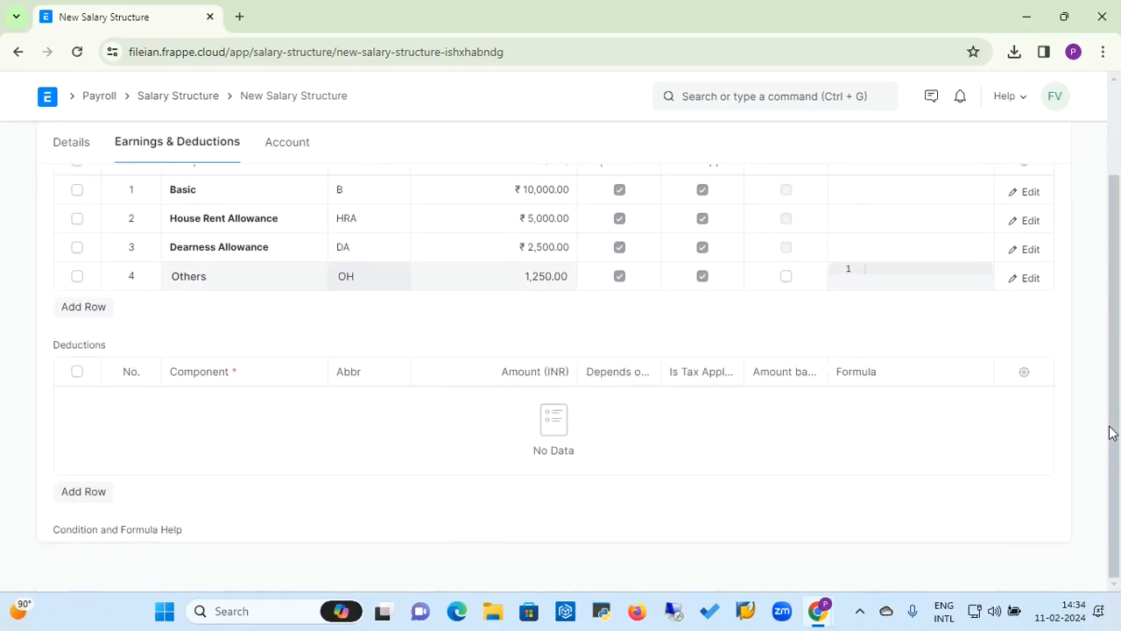
pyautogui.click(81, 493)
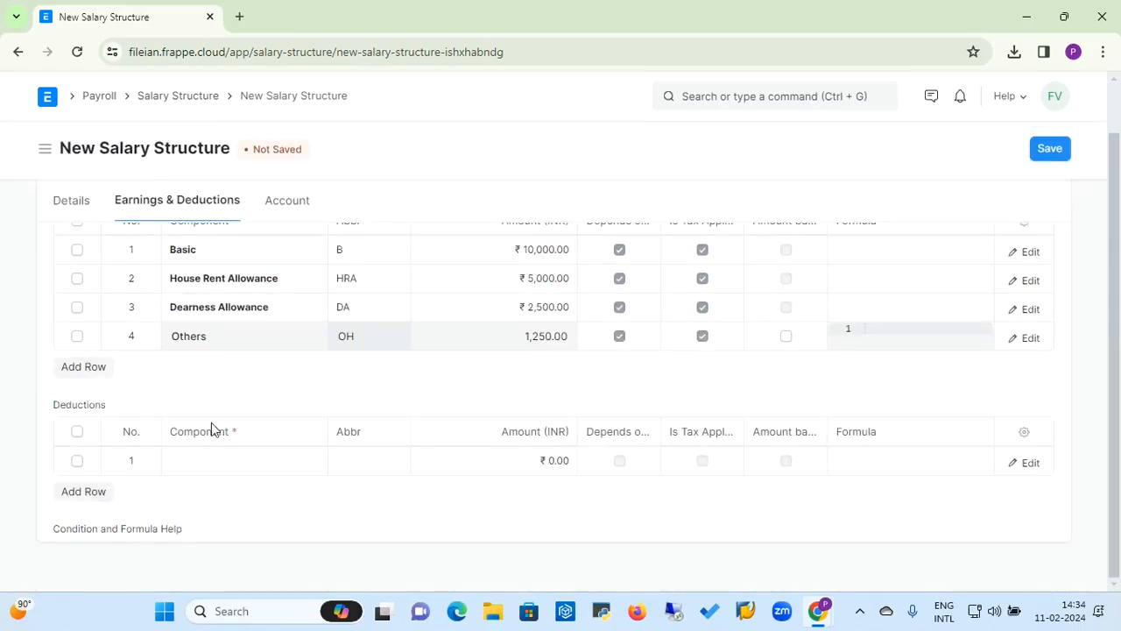
pyautogui.click(207, 462)
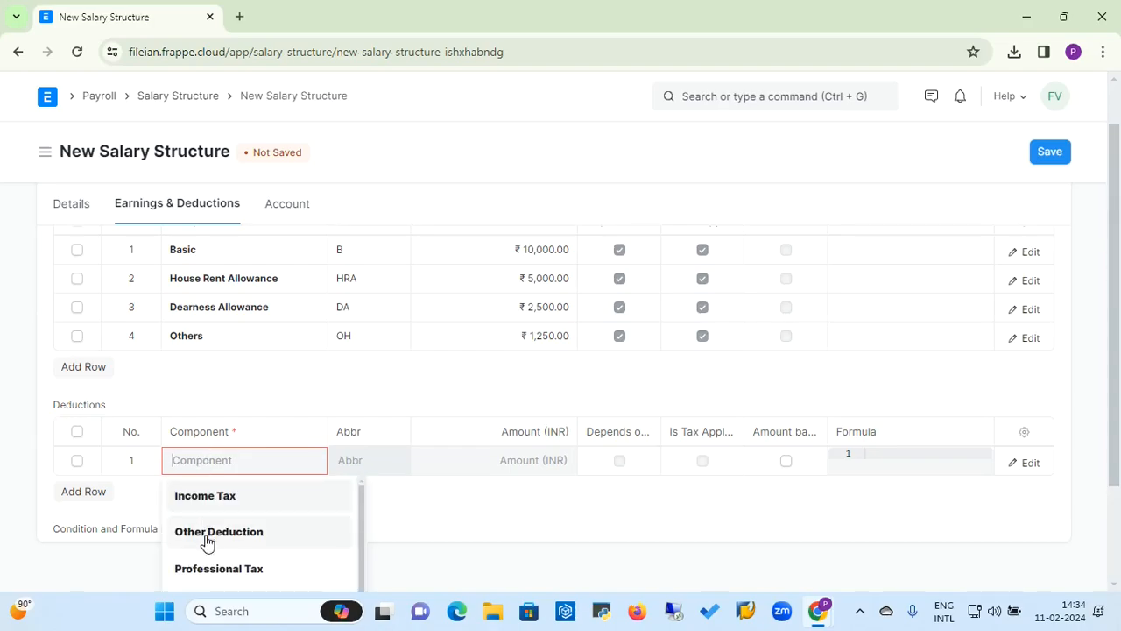
pyautogui.click(215, 569)
pyautogui.click(527, 464)
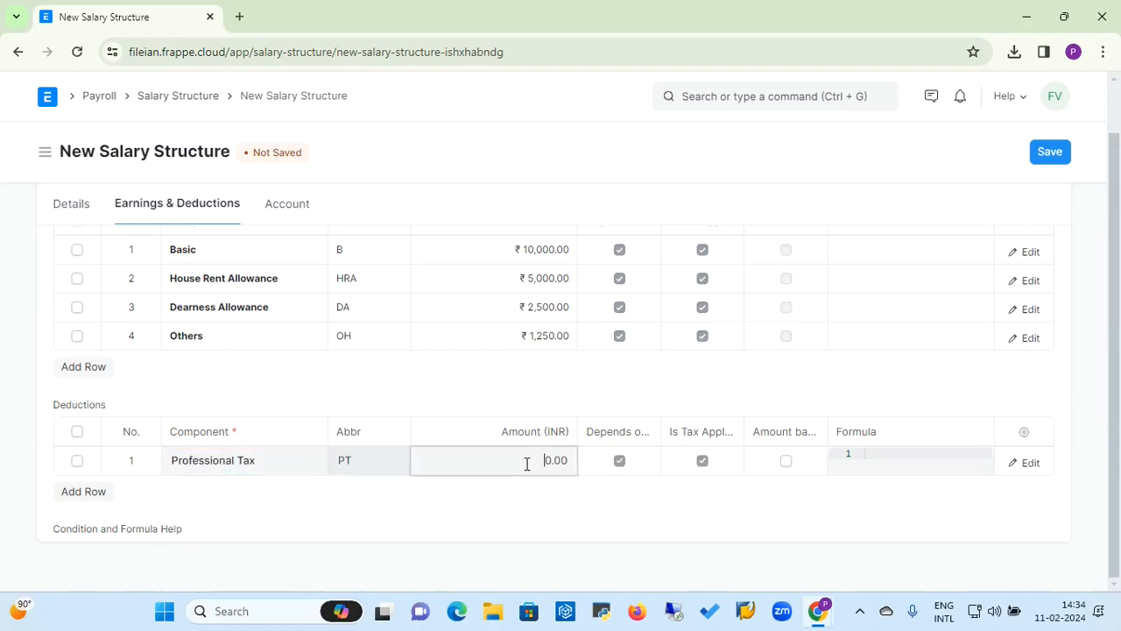
pyautogui.write('200')
pyautogui.click(96, 497)
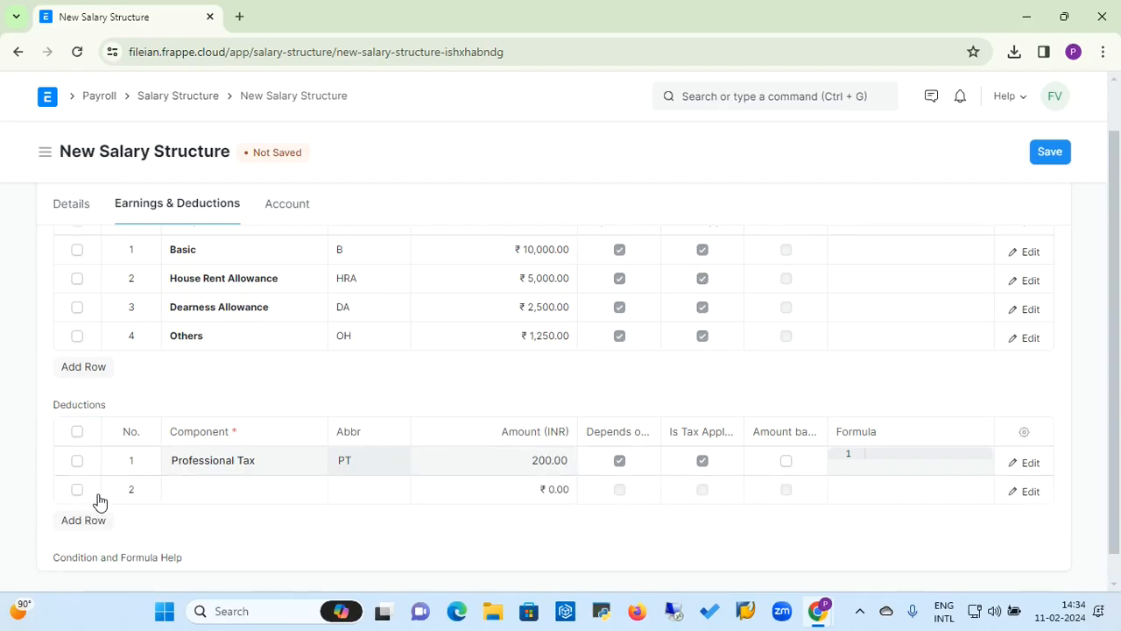
pyautogui.click(215, 487)
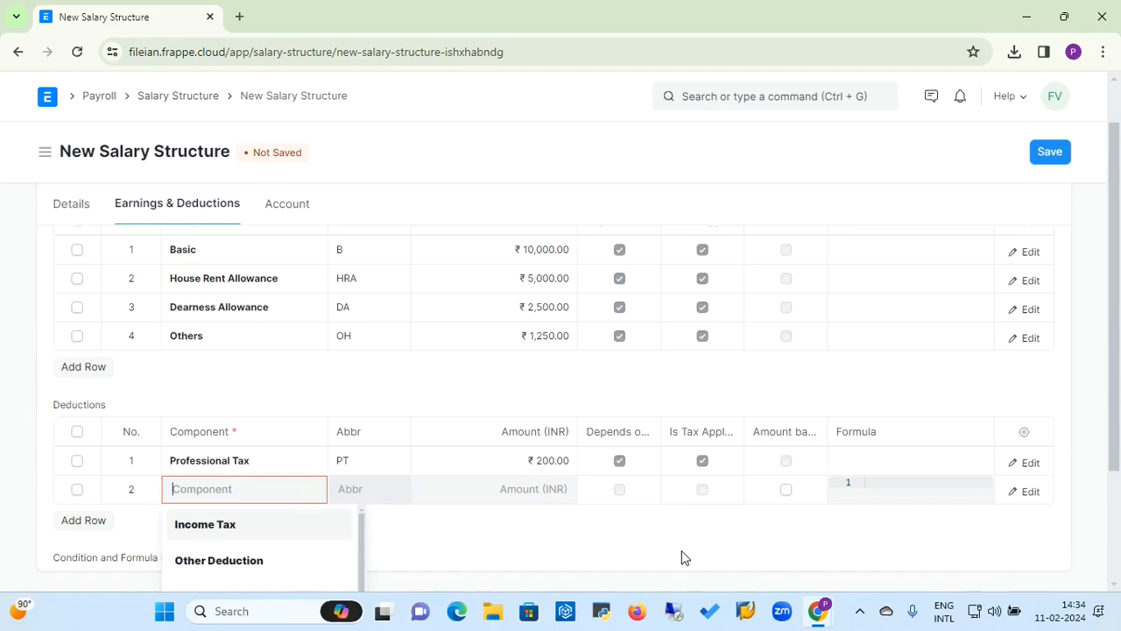
pyautogui.click(246, 569)
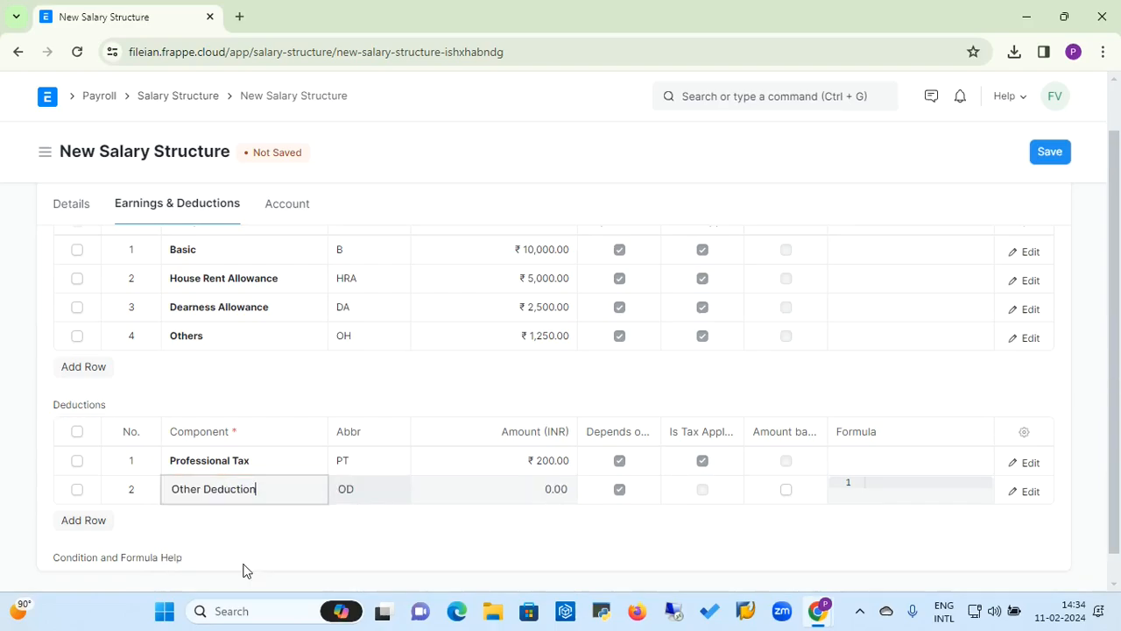
pyautogui.click(536, 491)
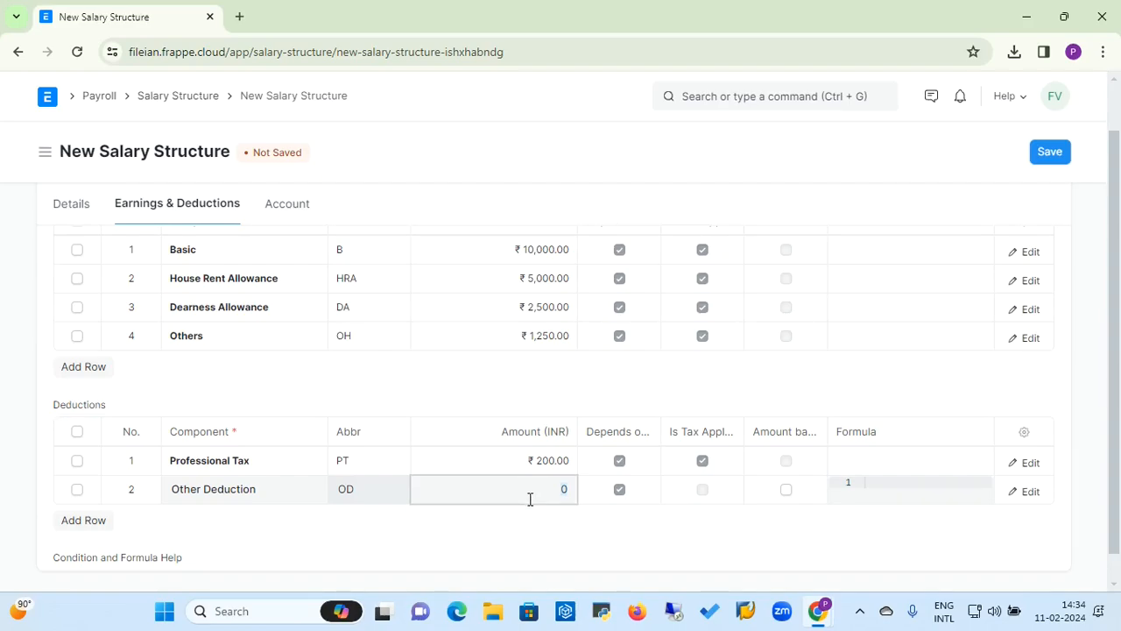
pyautogui.click(77, 490)
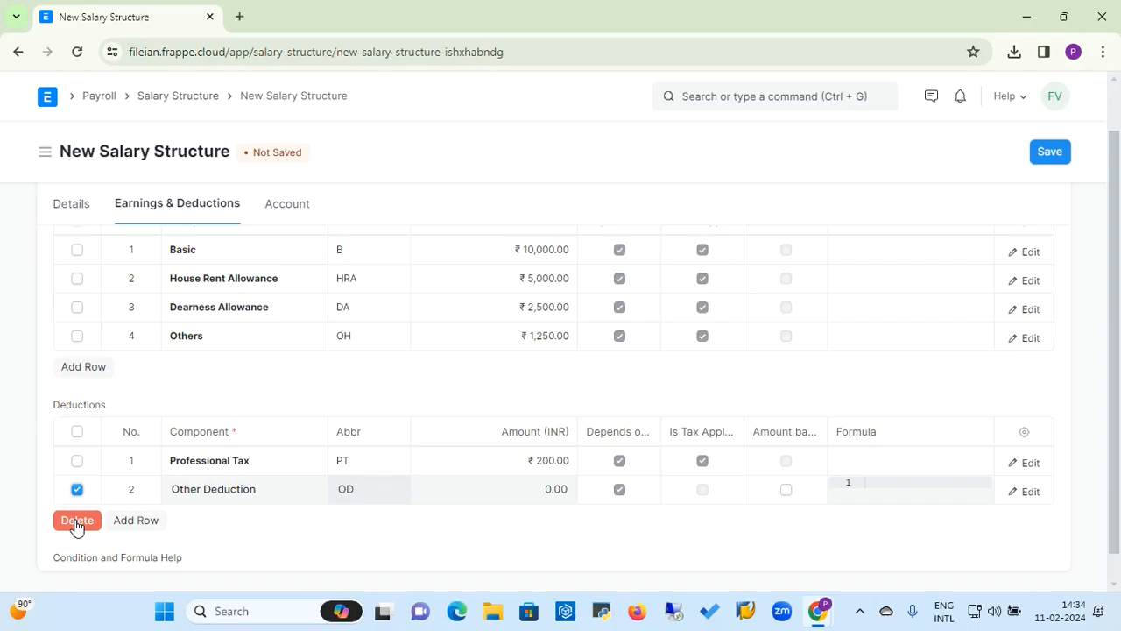
pyautogui.click(77, 521)
# Step: Replace the Other Deduction row with a Provident Fund deduction row of 1,800
pyautogui.click(83, 492)
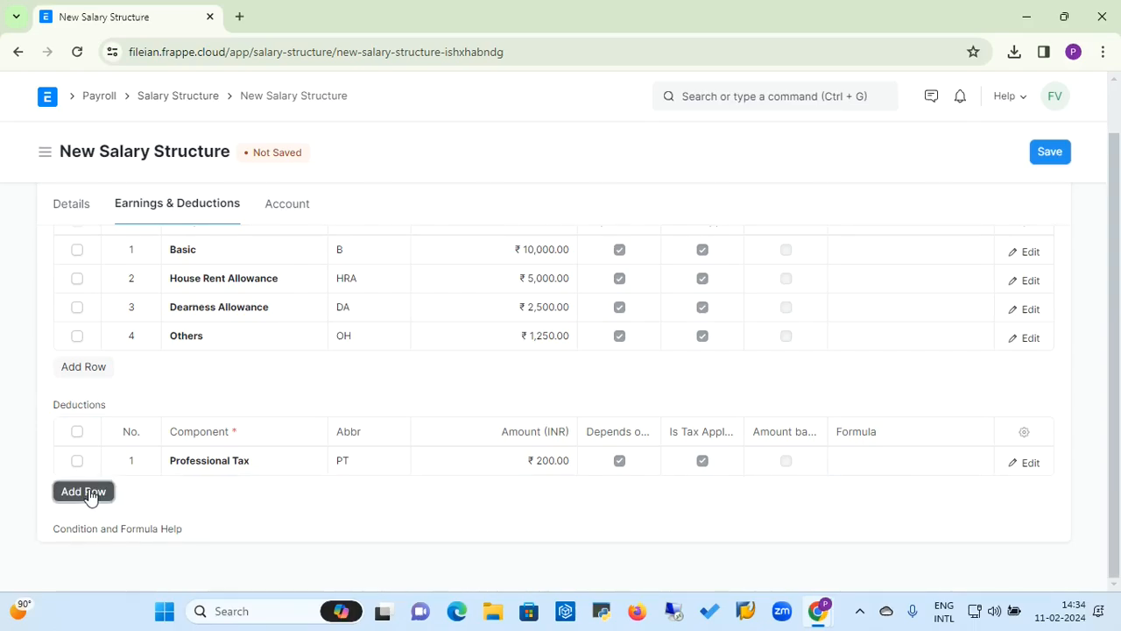
pyautogui.click(194, 488)
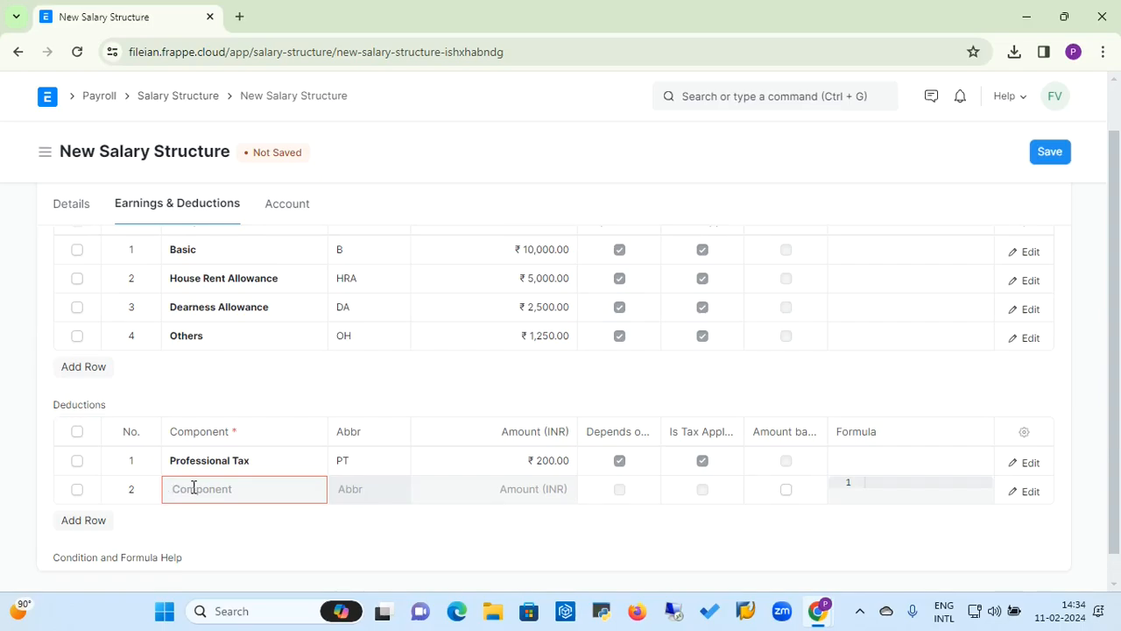
pyautogui.write('pro')
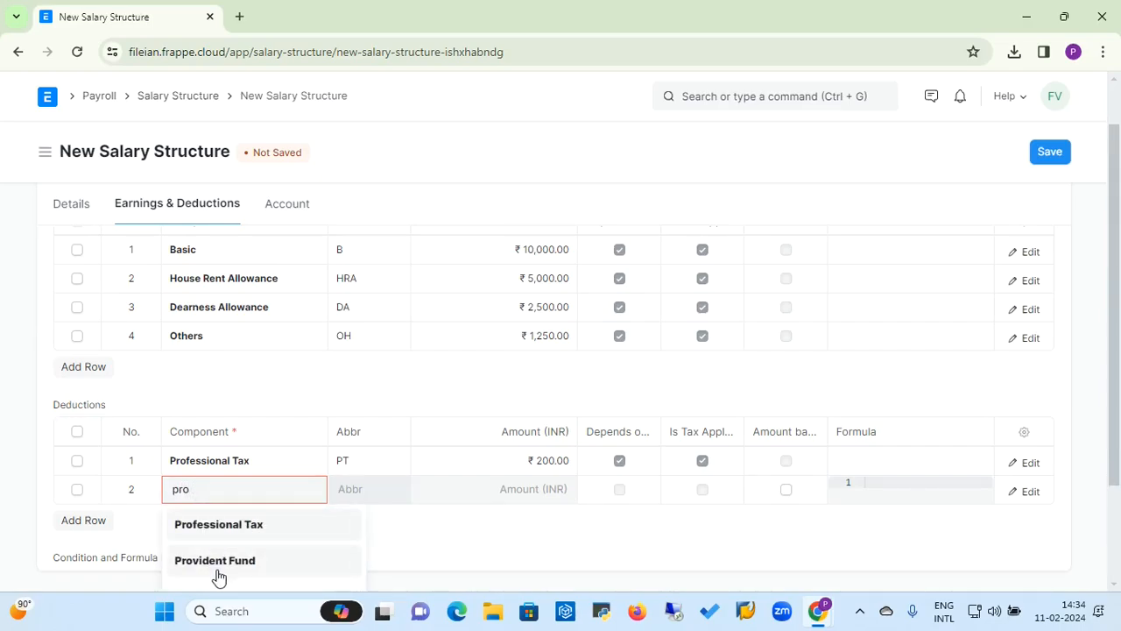
pyautogui.click(219, 560)
pyautogui.click(511, 493)
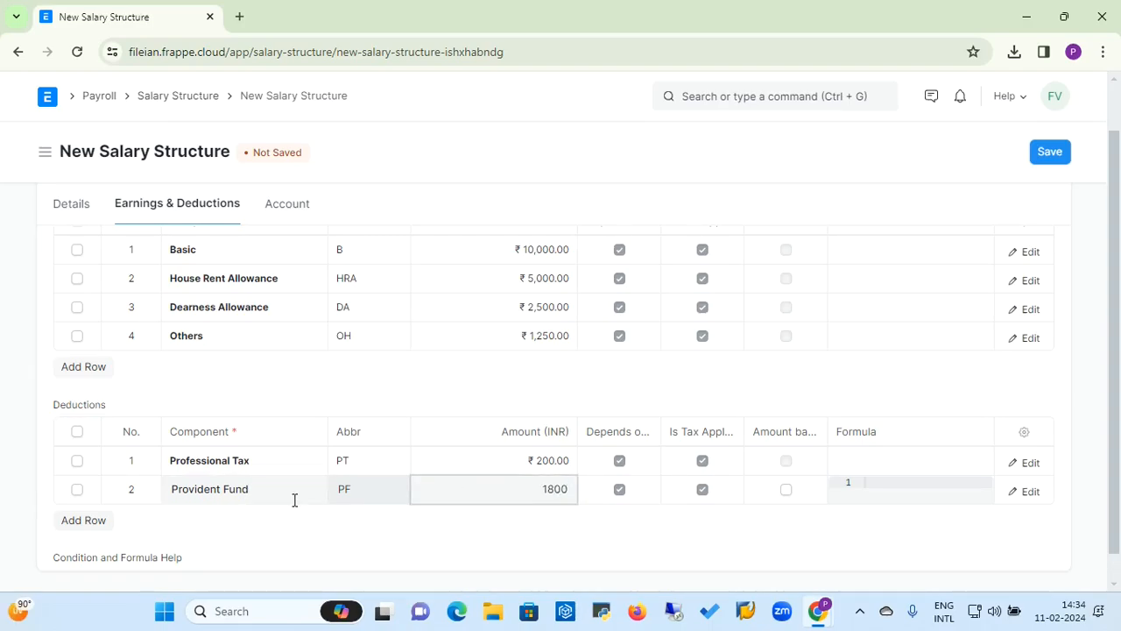
pyautogui.click(81, 526)
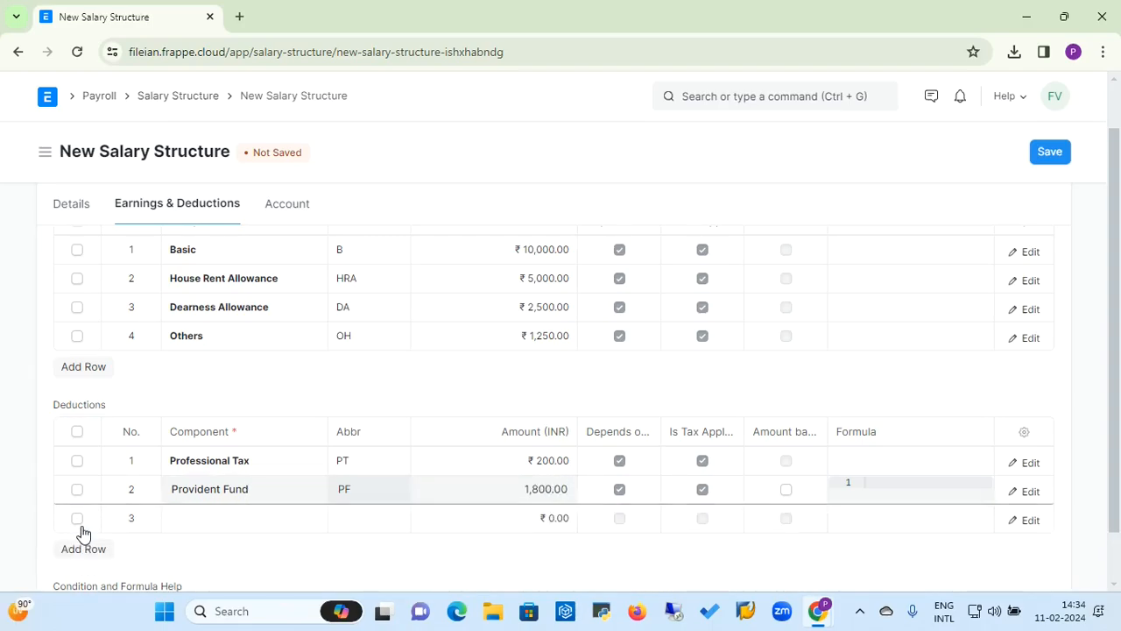
pyautogui.click(177, 524)
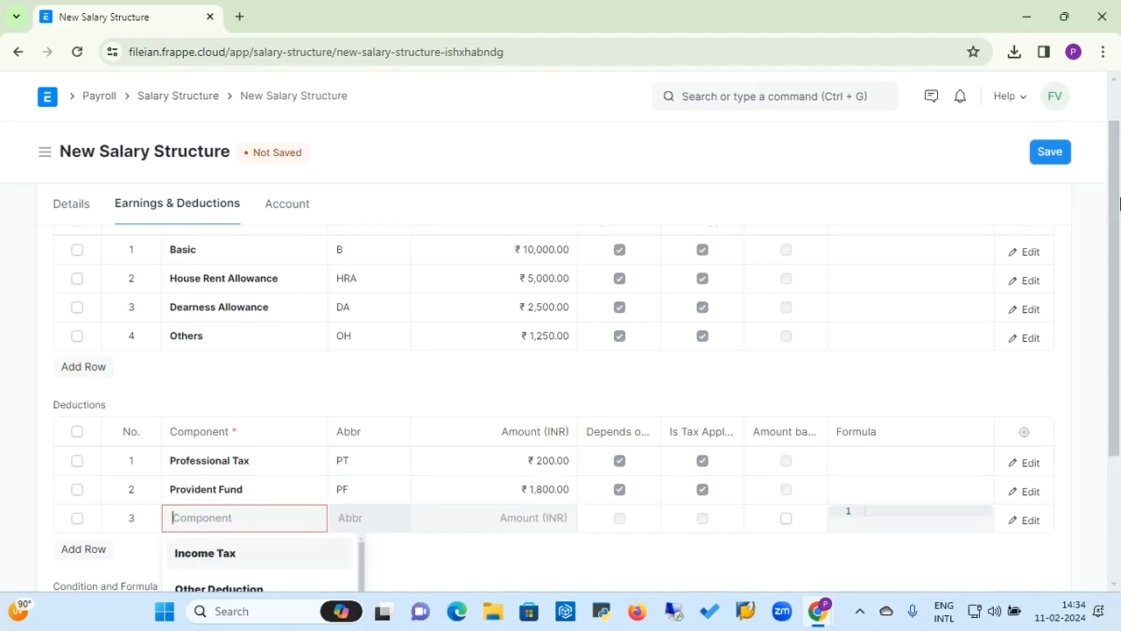
pyautogui.scroll(-2, 1119, 203)
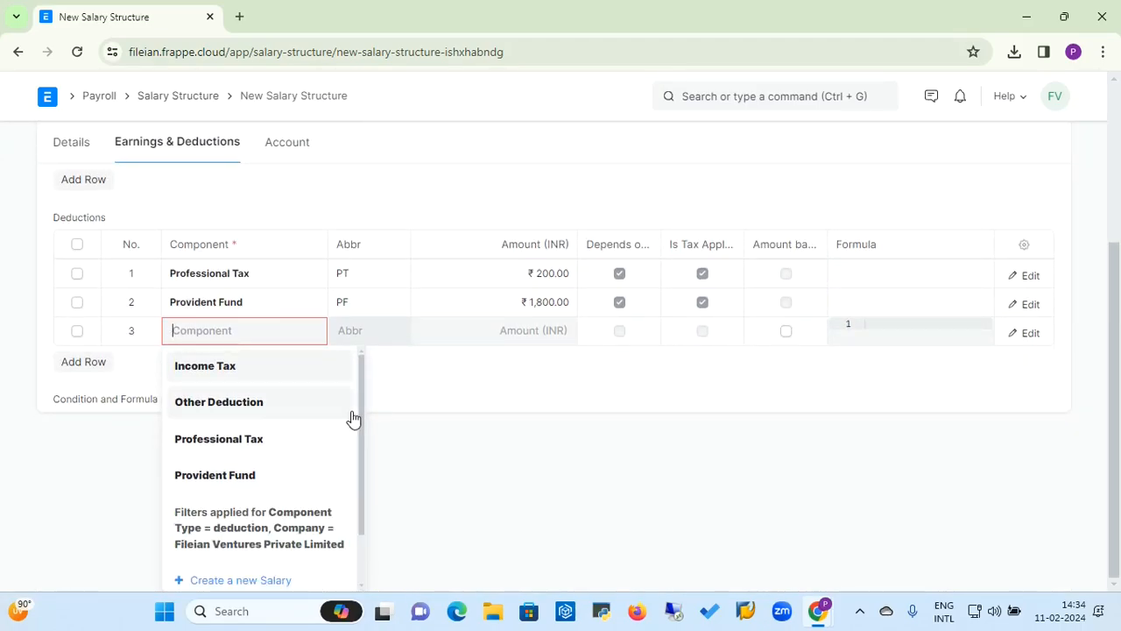
pyautogui.moveTo(365, 419); pyautogui.dragTo(362, 357)
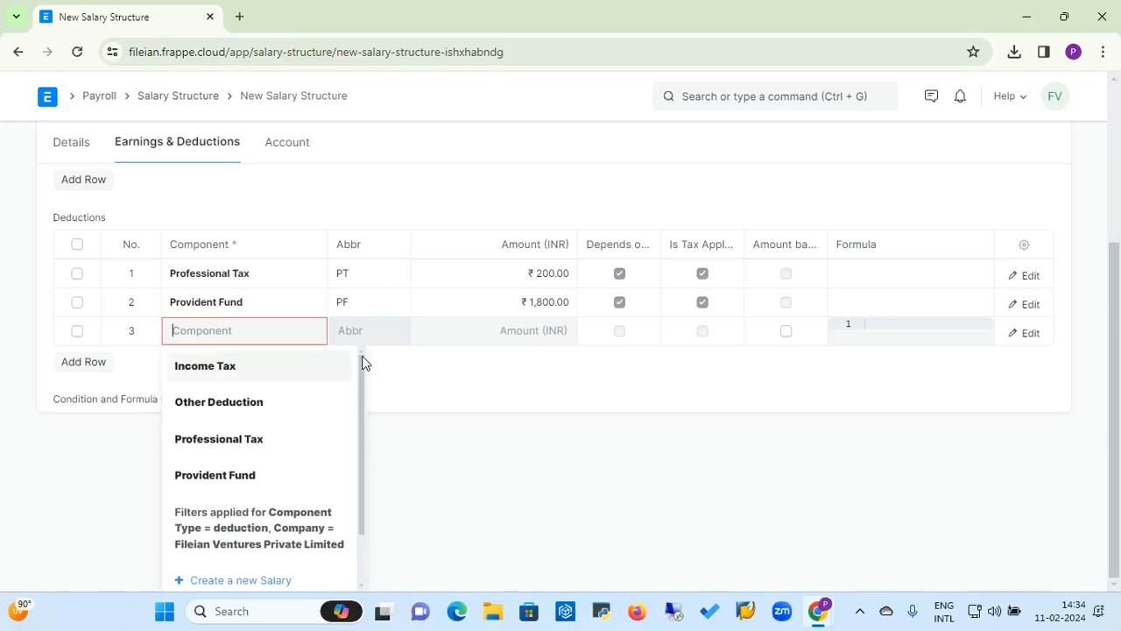
pyautogui.click(205, 370)
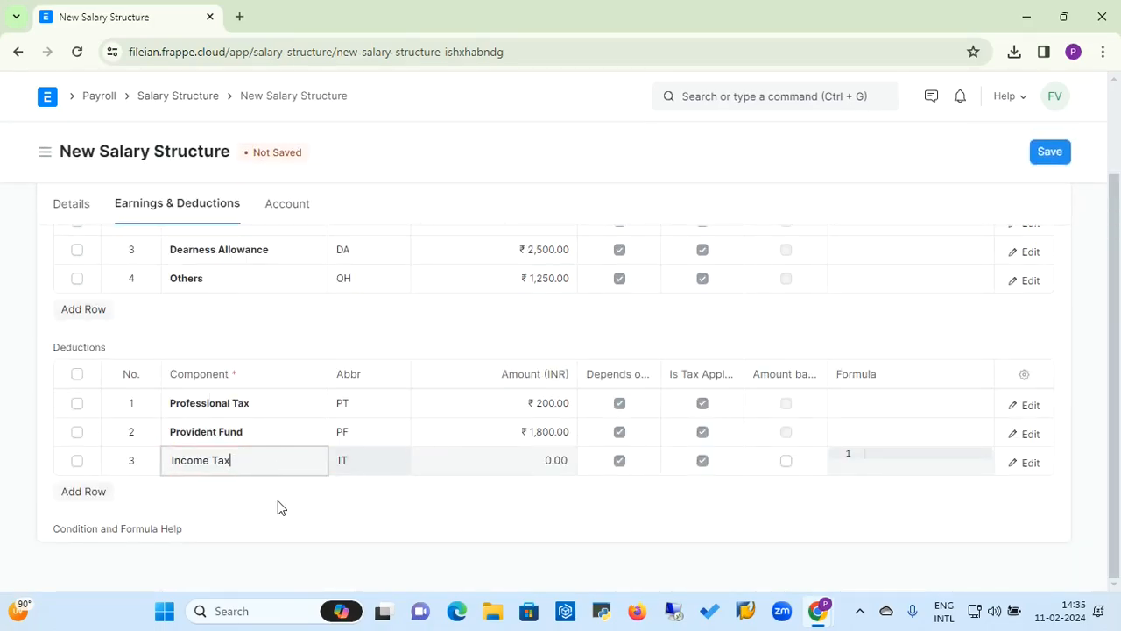
pyautogui.press('BackSpace')
pyautogui.press('BackSpace')
pyautogui.press('BackSpace')
pyautogui.press('BackSpace')
pyautogui.press('BackSpace')
pyautogui.press('BackSpace')
pyautogui.press('BackSpace')
pyautogui.press('BackSpace')
pyautogui.press('BackSpace')
pyautogui.press('BackSpace')
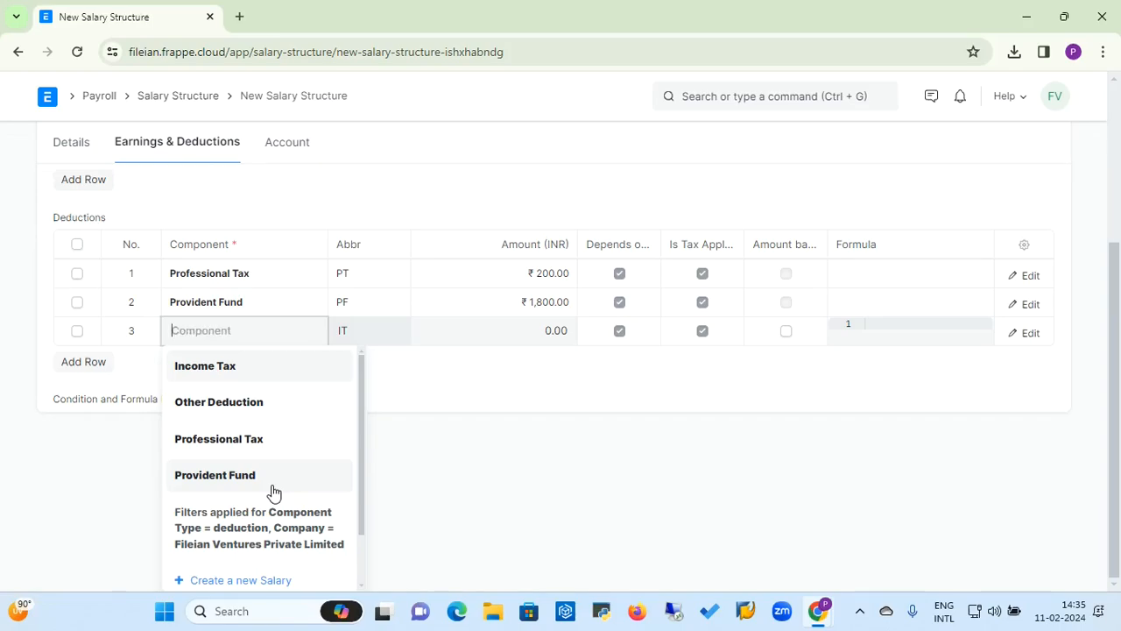
pyautogui.click(46, 342)
pyautogui.click(77, 462)
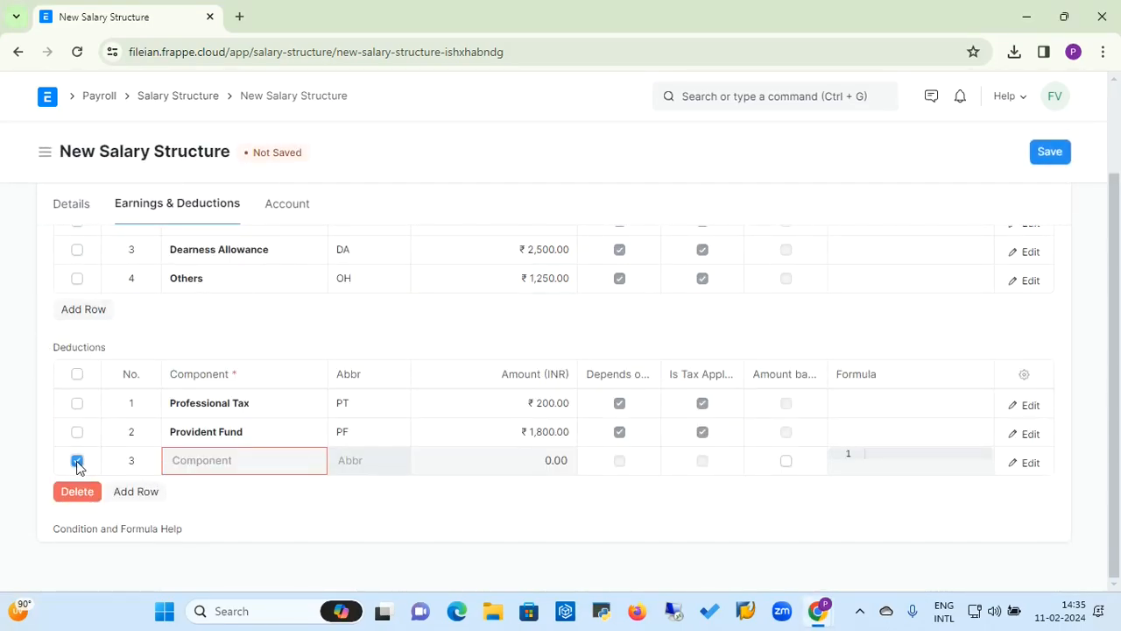
pyautogui.click(75, 492)
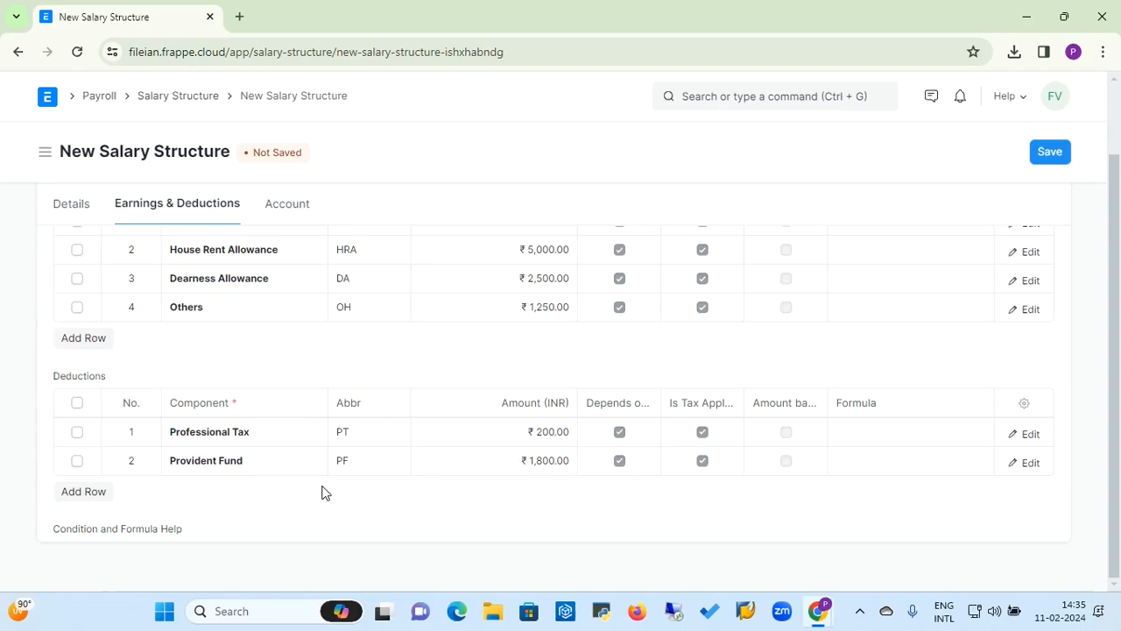
# Step: Set the salary structure's mode of payment to Bank Draft and save the salary structure
pyautogui.click(1119, 120)
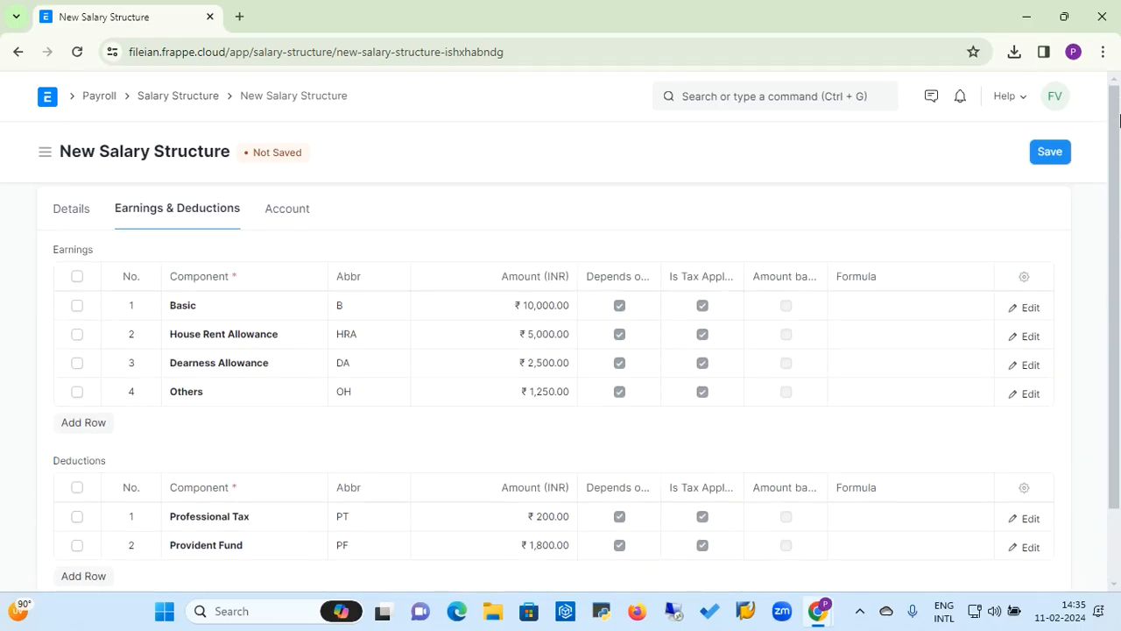
pyautogui.click(287, 220)
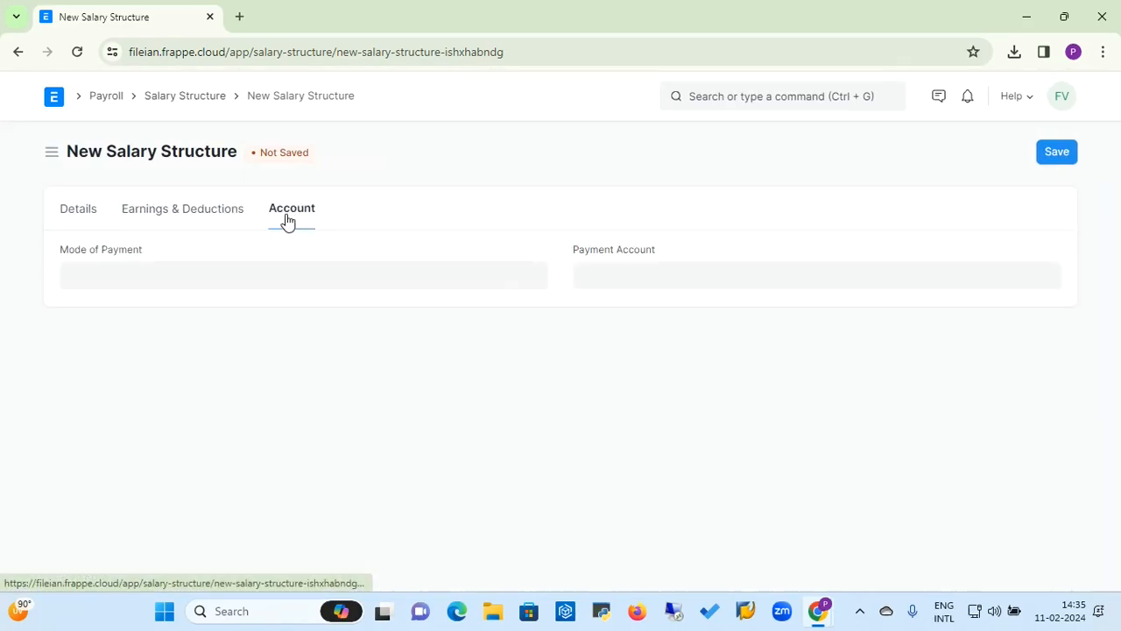
pyautogui.click(192, 274)
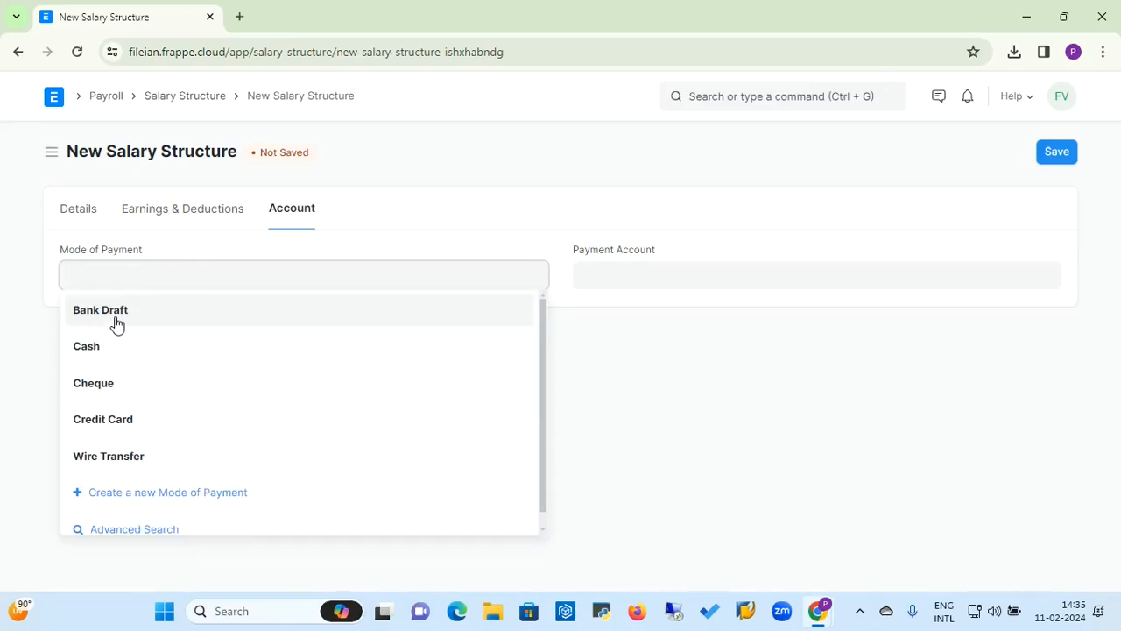
pyautogui.click(114, 321)
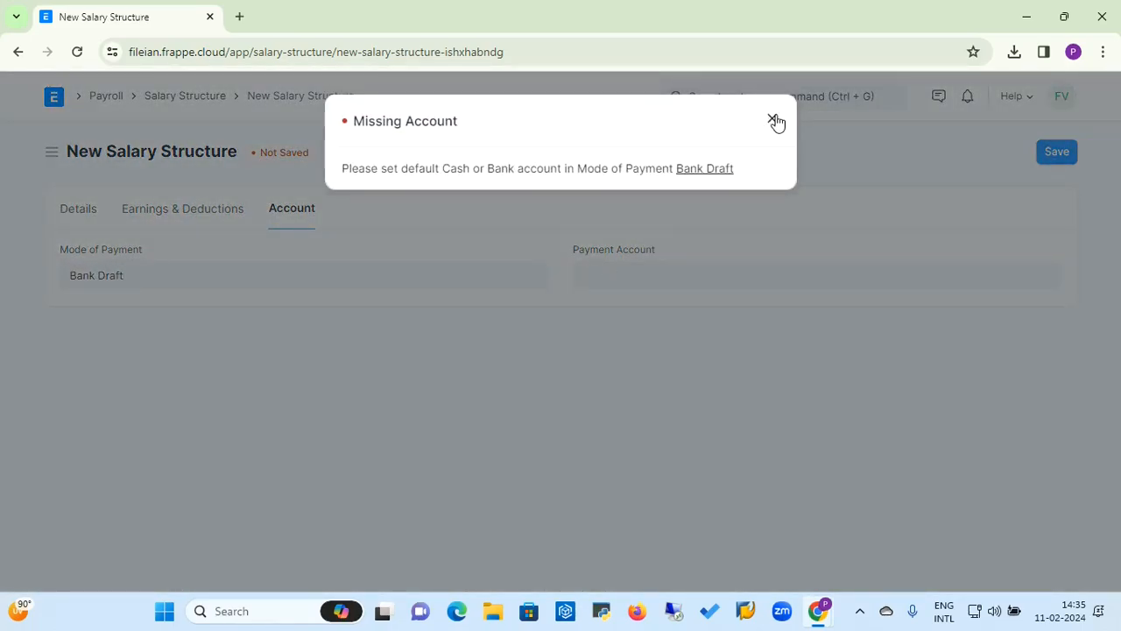
pyautogui.click(775, 121)
pyautogui.click(604, 279)
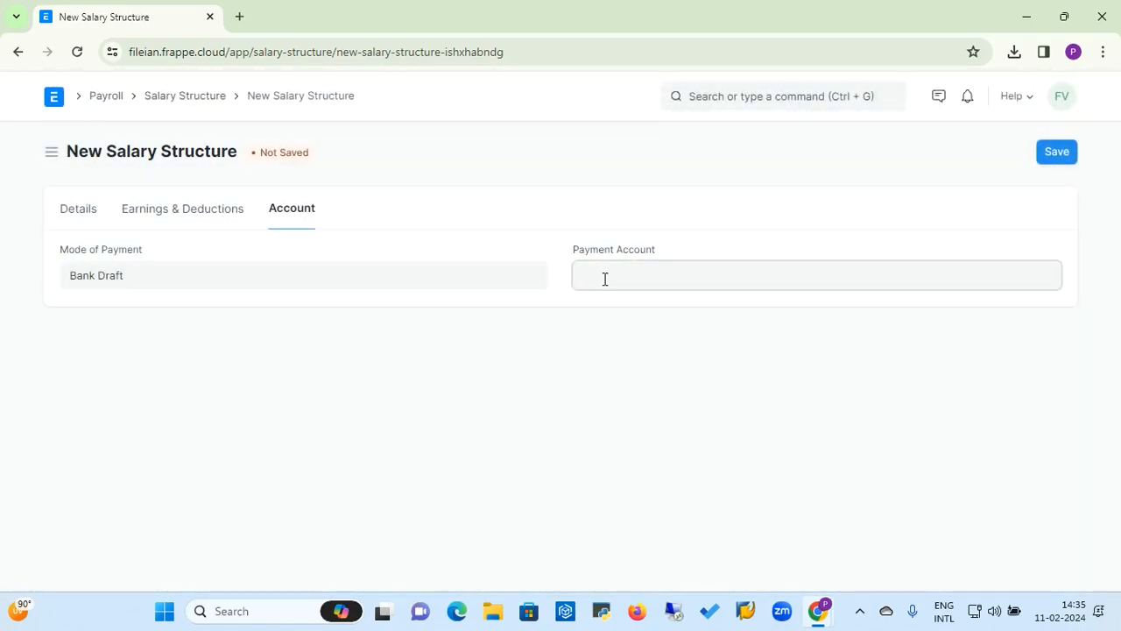
pyautogui.click(598, 348)
pyautogui.click(1068, 156)
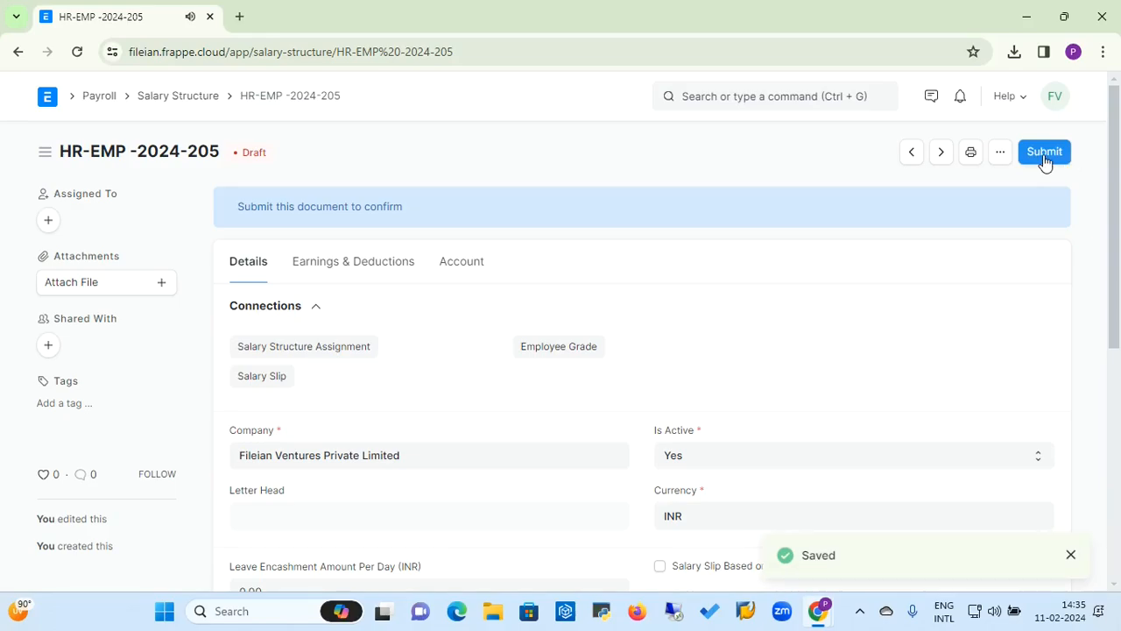
# Step: Submit the salary structure and confirm the submission
pyautogui.click(1043, 154)
pyautogui.click(758, 222)
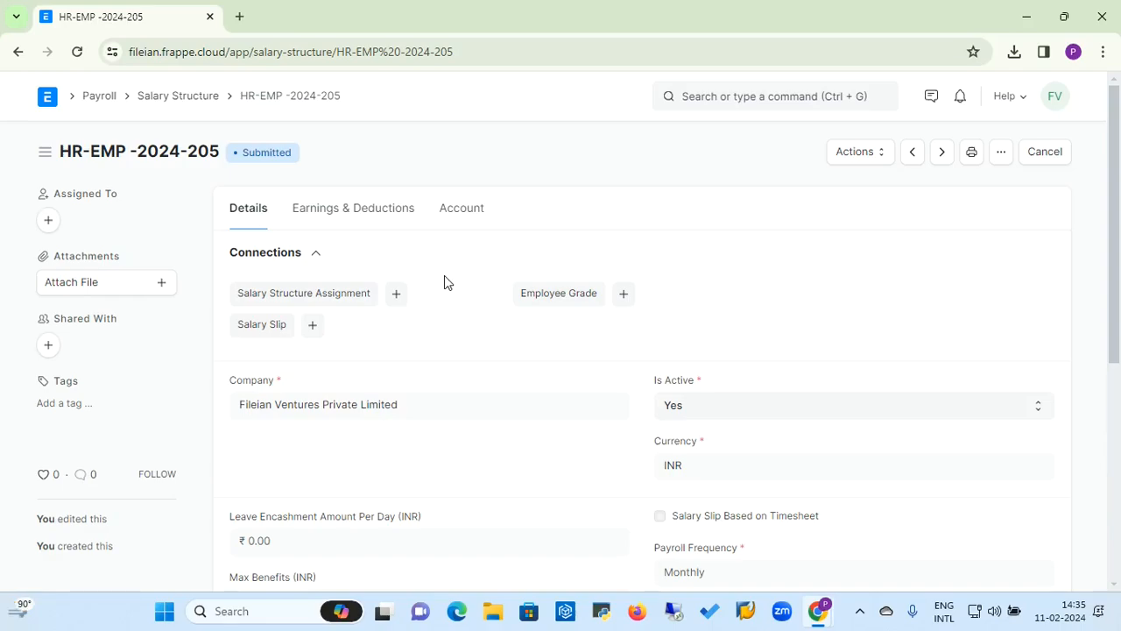
# Step: Start a new Salary Structure Assignment for the ERPNext Developer employee using salary structure HR-EMP -2024-205
pyautogui.click(397, 296)
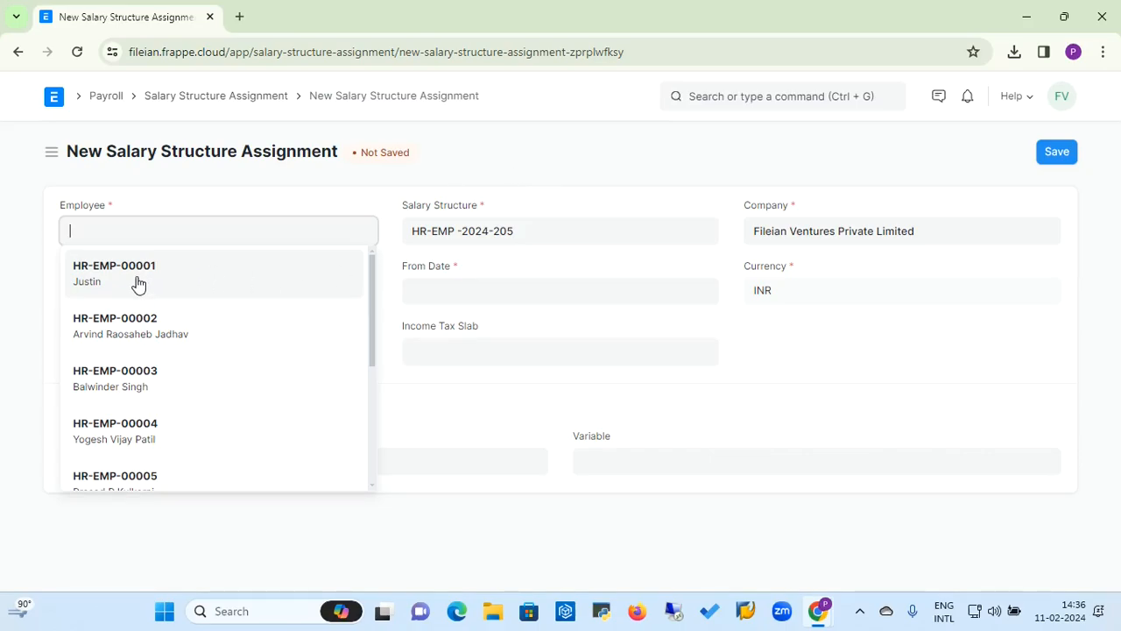
pyautogui.click(115, 427)
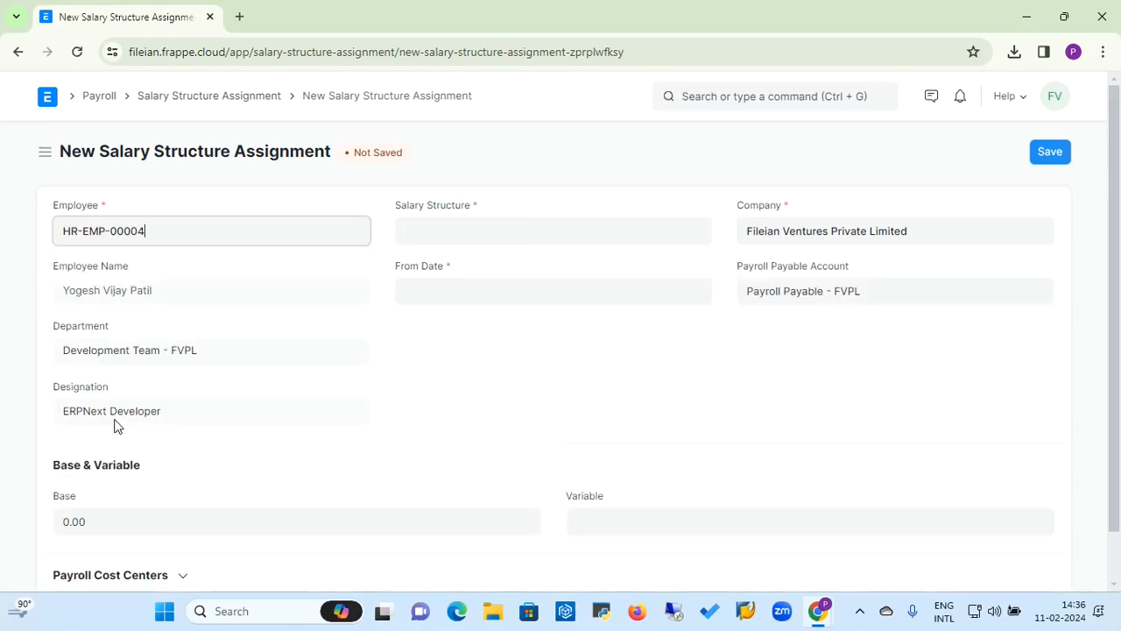
pyautogui.click(472, 224)
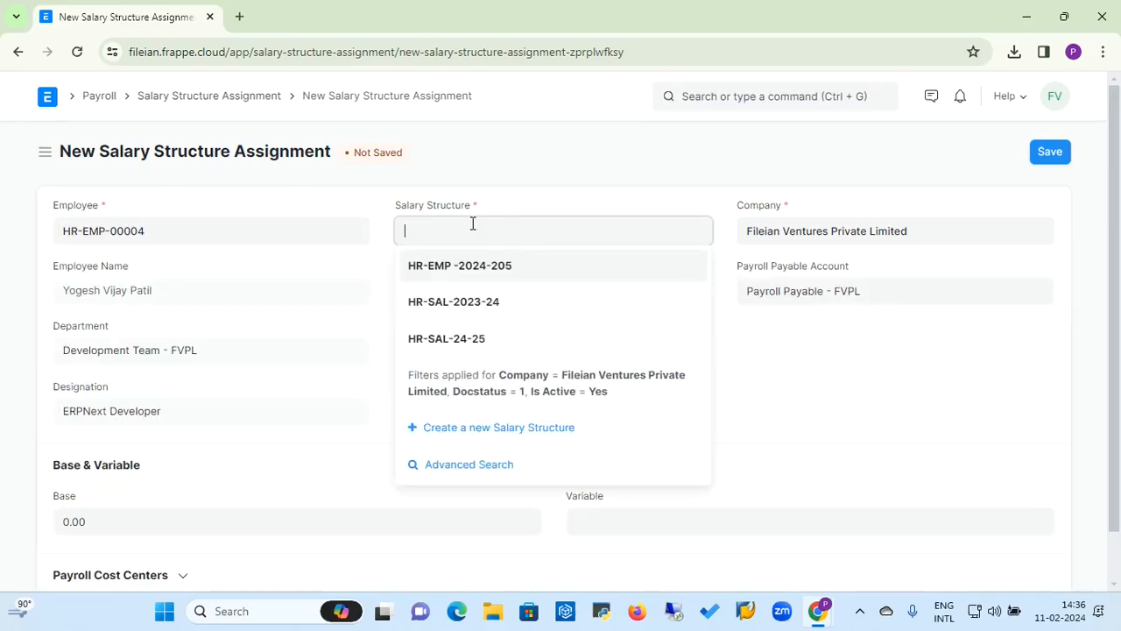
pyautogui.click(464, 268)
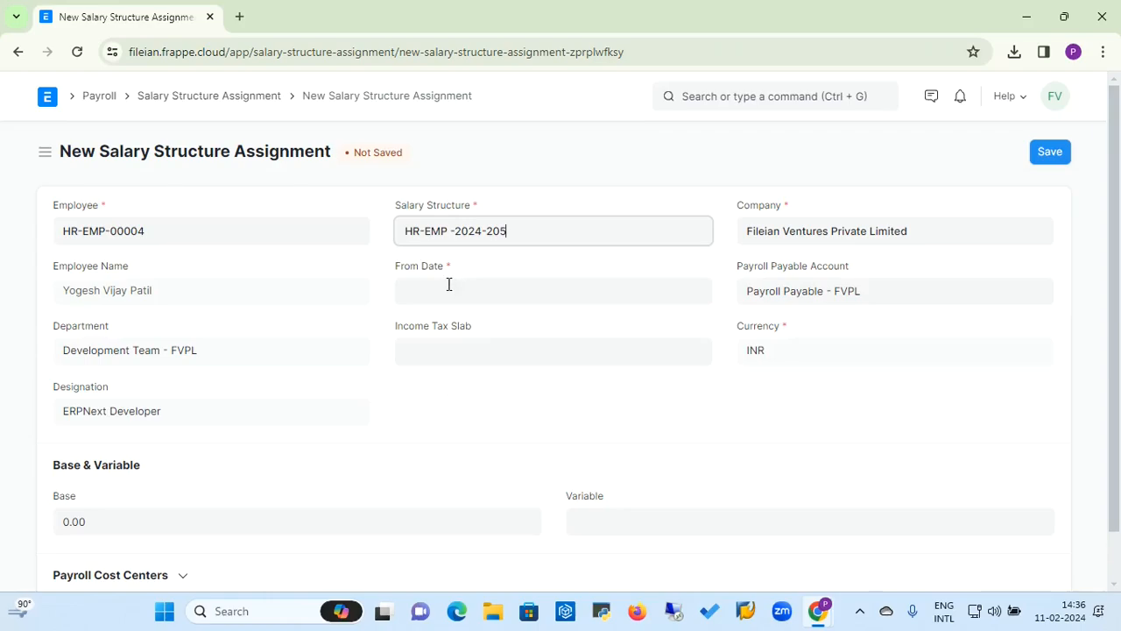
# Step: Set the assignment's From Date to 01-04-2024
pyautogui.click(444, 289)
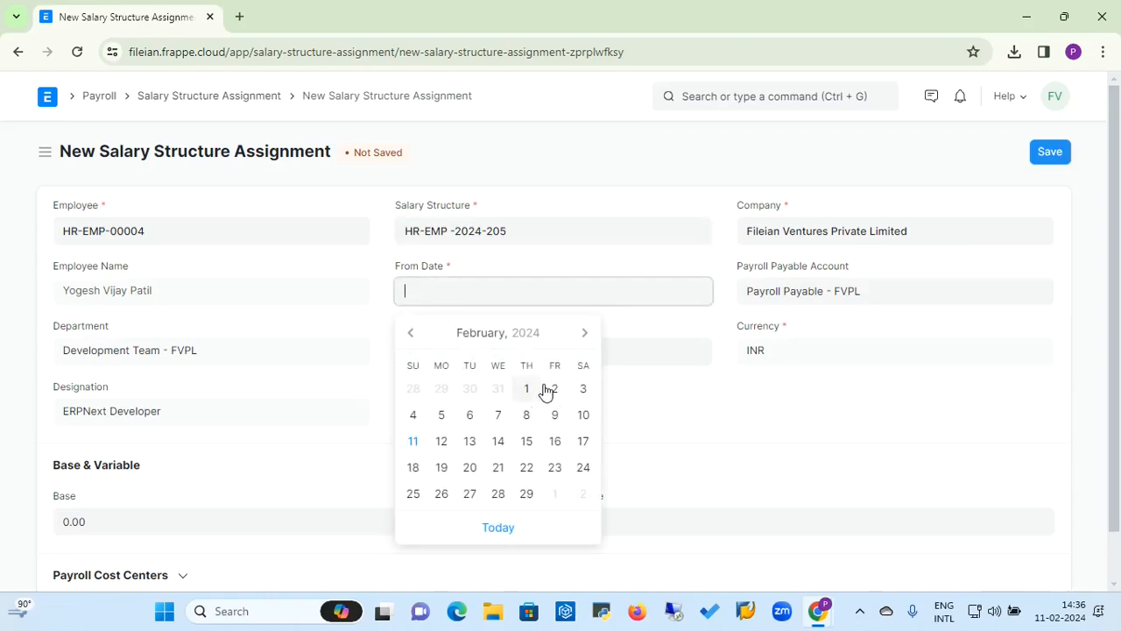
pyautogui.click(587, 345)
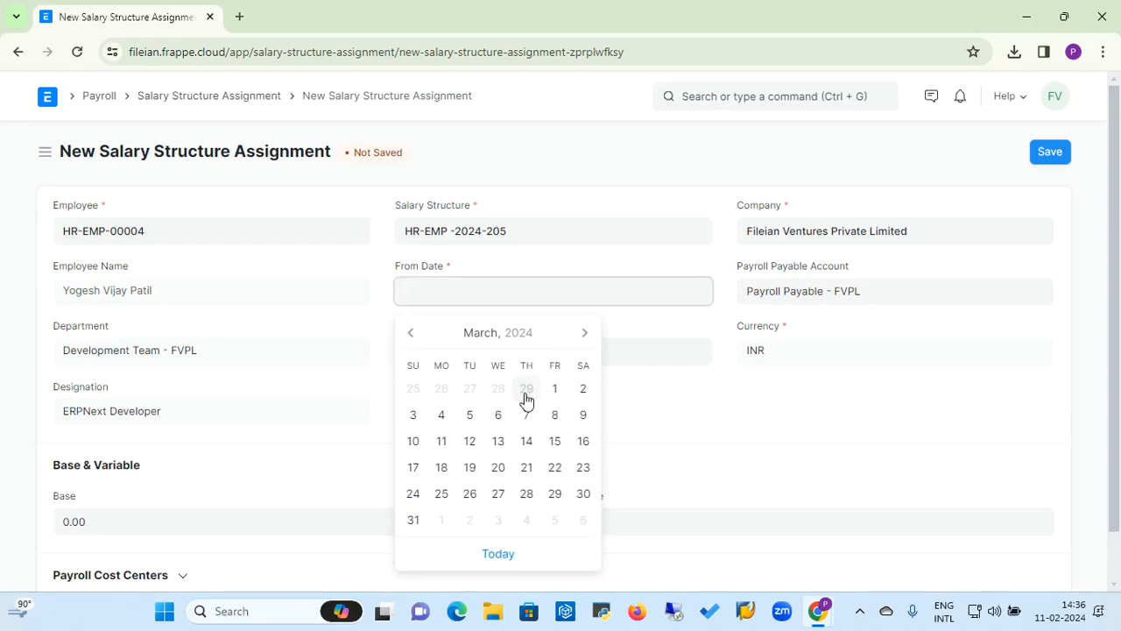
pyautogui.click(585, 333)
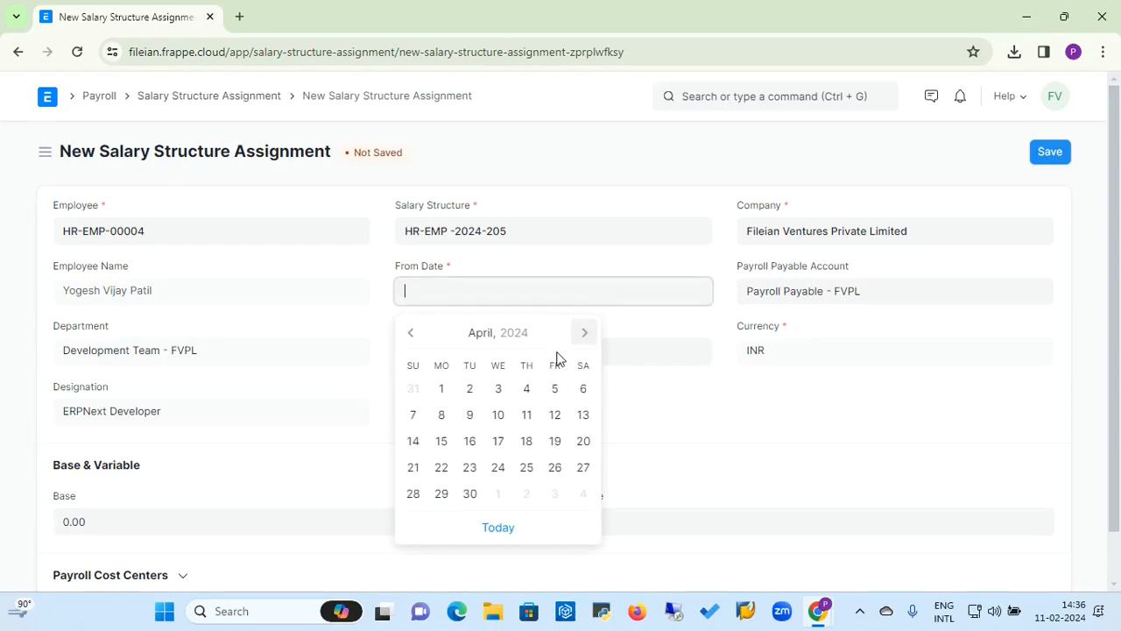
pyautogui.click(443, 391)
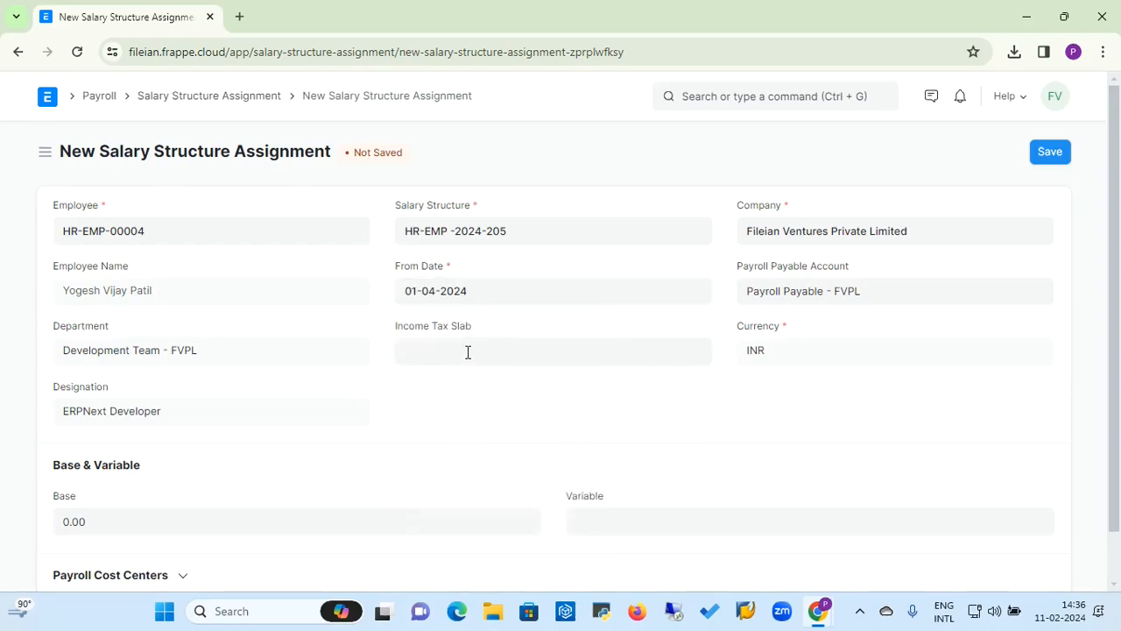
# Step: Change the assignment's From Date to 01-02-2024
pyautogui.click(501, 292)
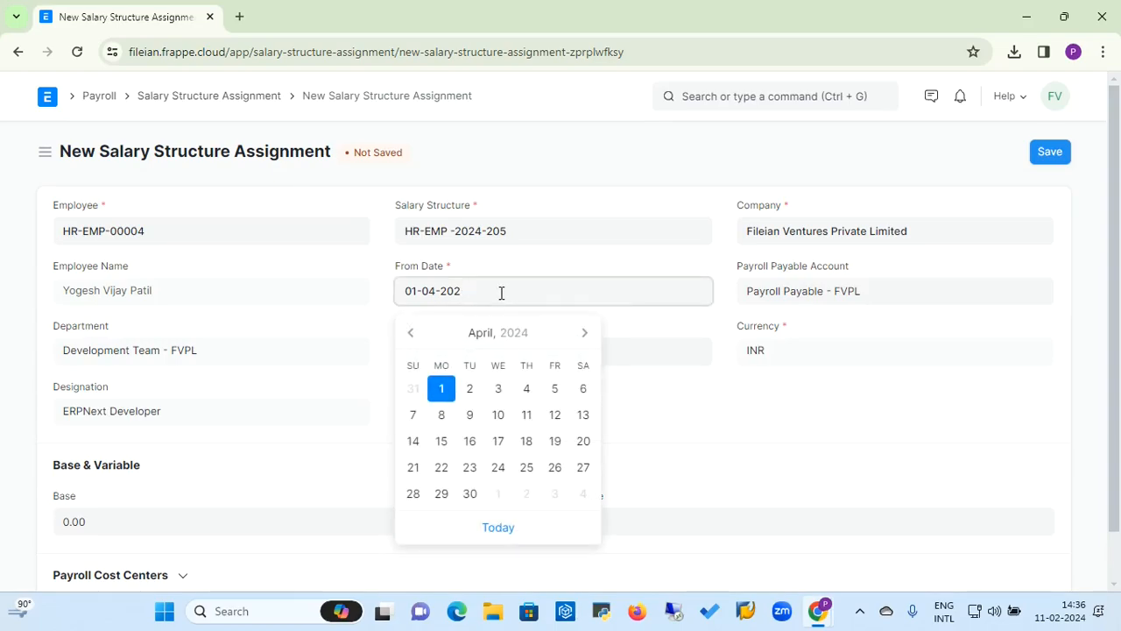
pyautogui.press('BackSpace')
pyautogui.press('BackSpace')
pyautogui.press('BackSpace')
pyautogui.press('BackSpace')
pyautogui.press('BackSpace')
pyautogui.press('BackSpace')
pyautogui.press('BackSpace')
pyautogui.press('BackSpace')
pyautogui.press('BackSpace')
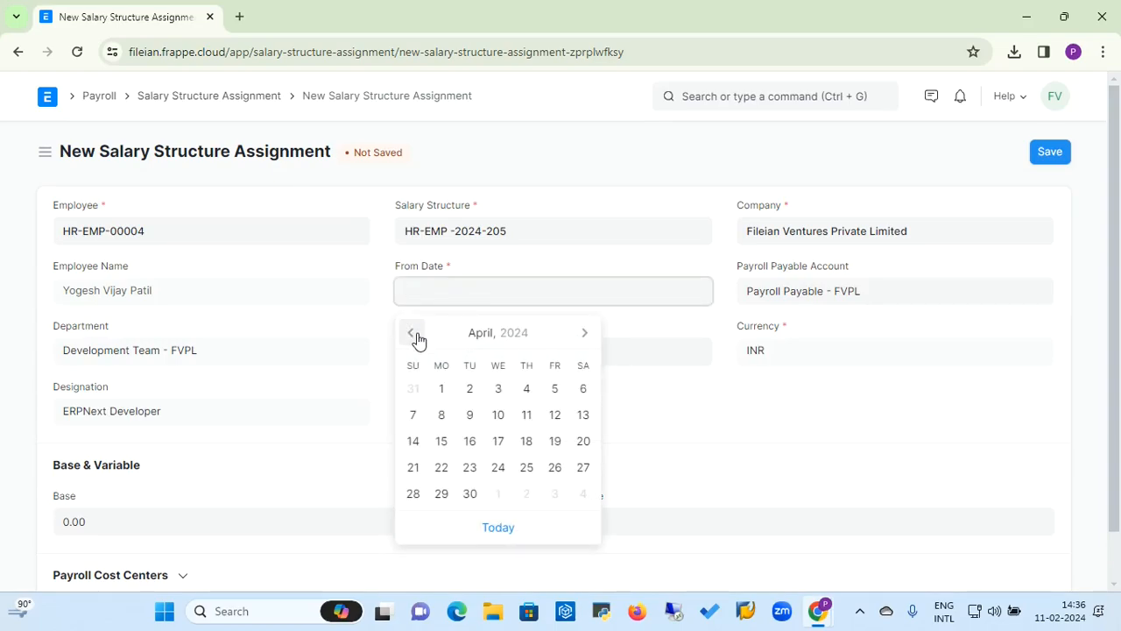
pyautogui.click(411, 334)
pyautogui.click(412, 333)
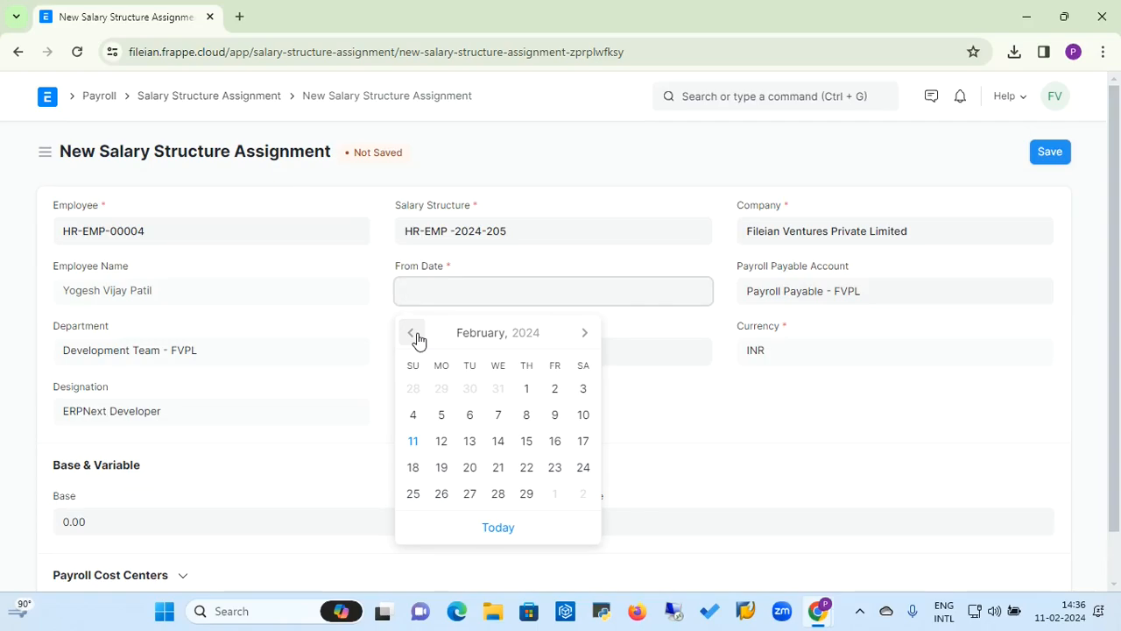
pyautogui.click(528, 392)
# Step: Create a new Income Tax Slab from the assignment's tax slab field and name it Fy24-25
pyautogui.click(490, 358)
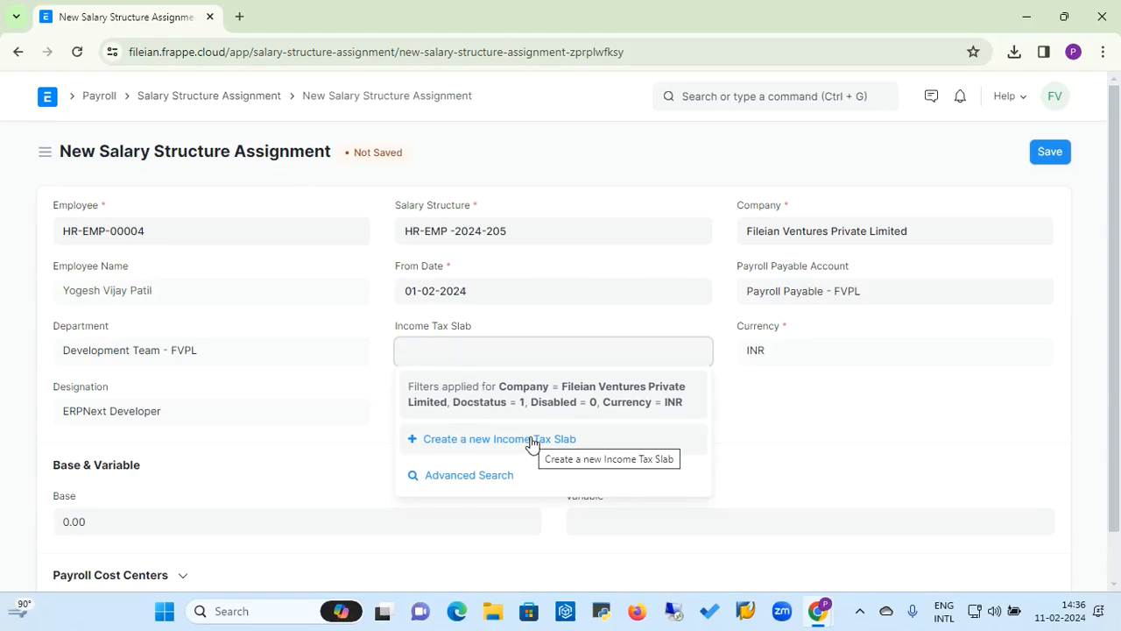
pyautogui.click(476, 449)
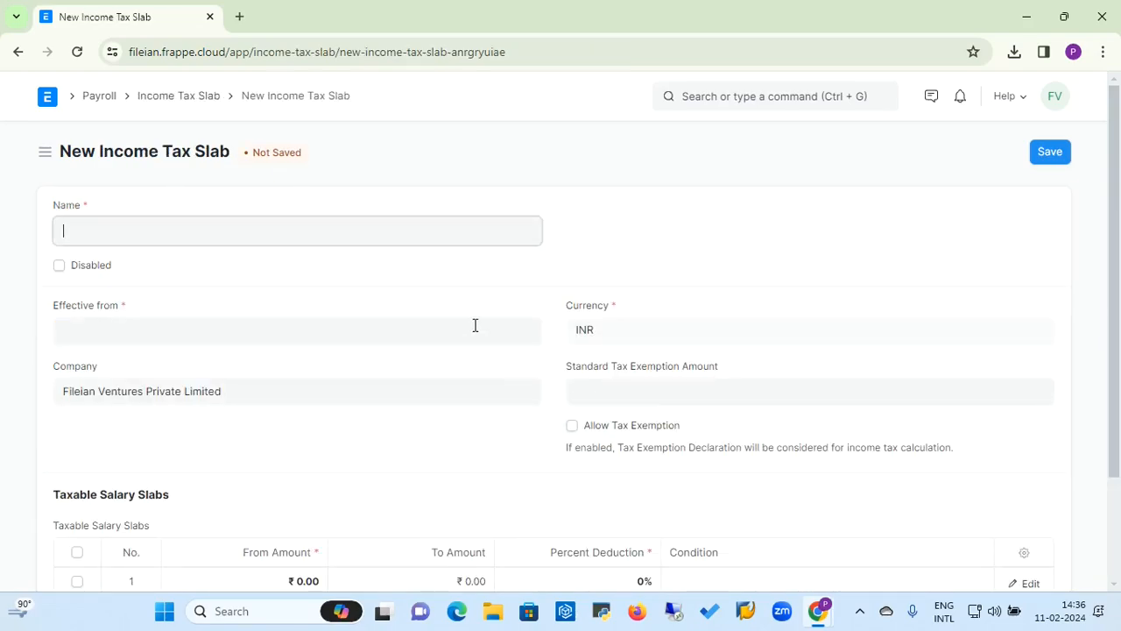
pyautogui.write('Fy @4')
pyautogui.press('BackSpace')
pyautogui.press('BackSpace')
pyautogui.press('BackSpace')
pyautogui.press('BackSpace')
pyautogui.press('BackSpace')
pyautogui.write('24-25')
# Step: Set the income tax slab's Effective from date to 01-04-2024
pyautogui.click(382, 327)
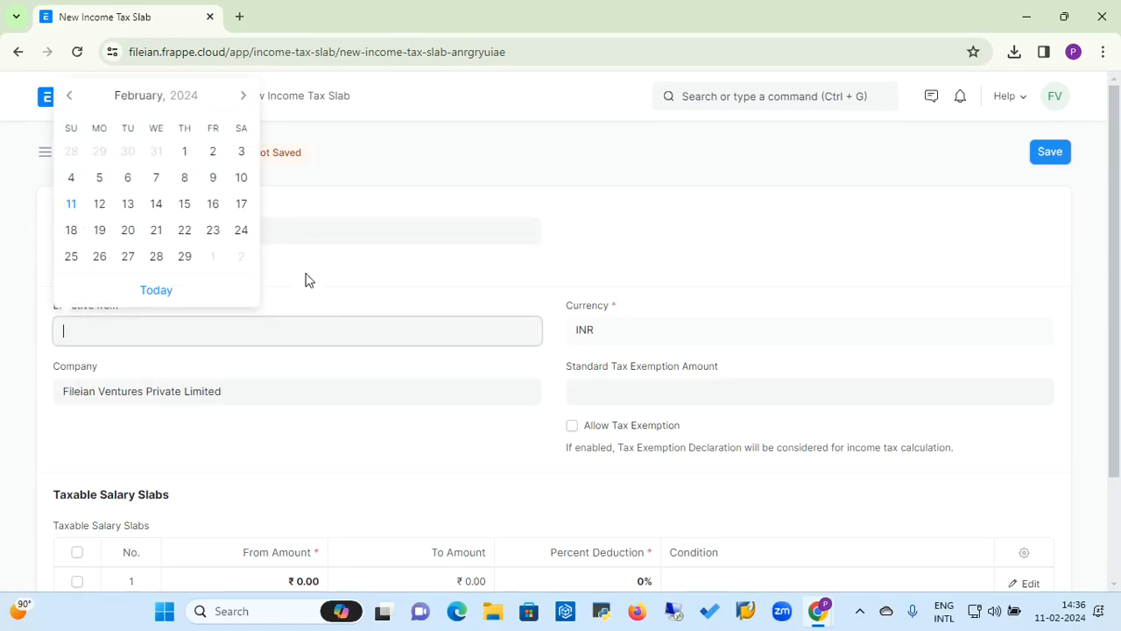
pyautogui.click(243, 97)
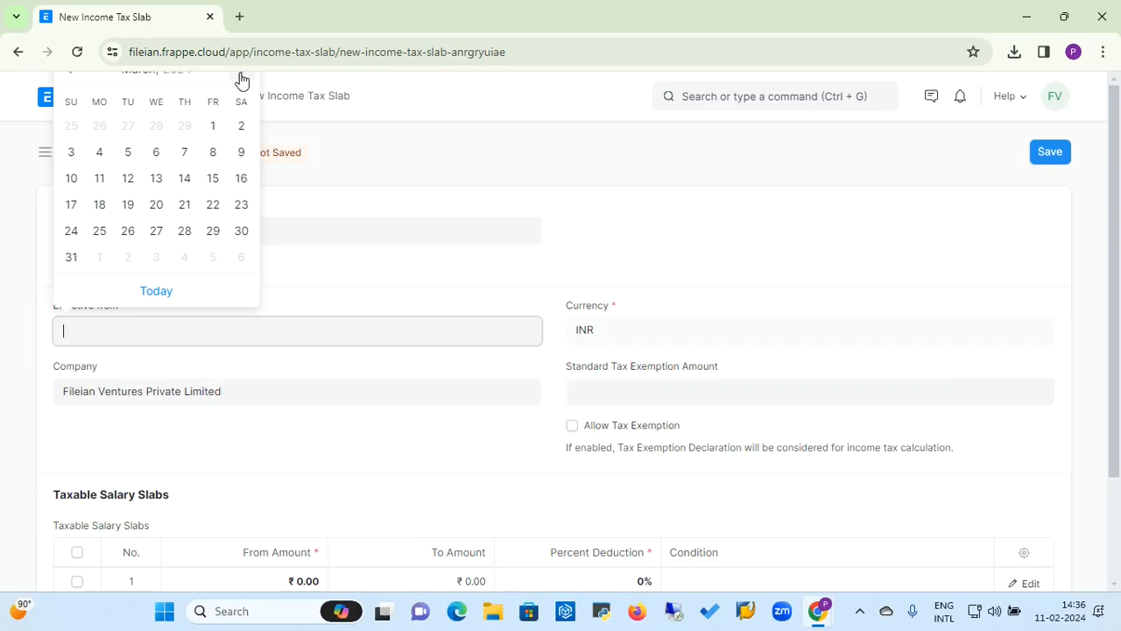
pyautogui.click(242, 77)
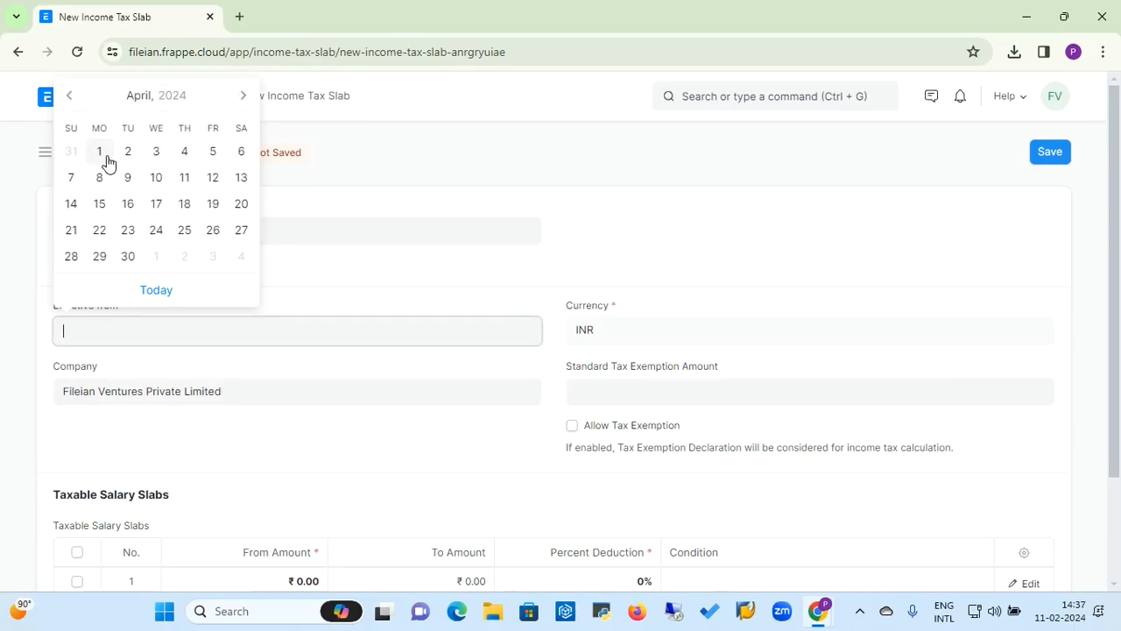
pyautogui.click(104, 160)
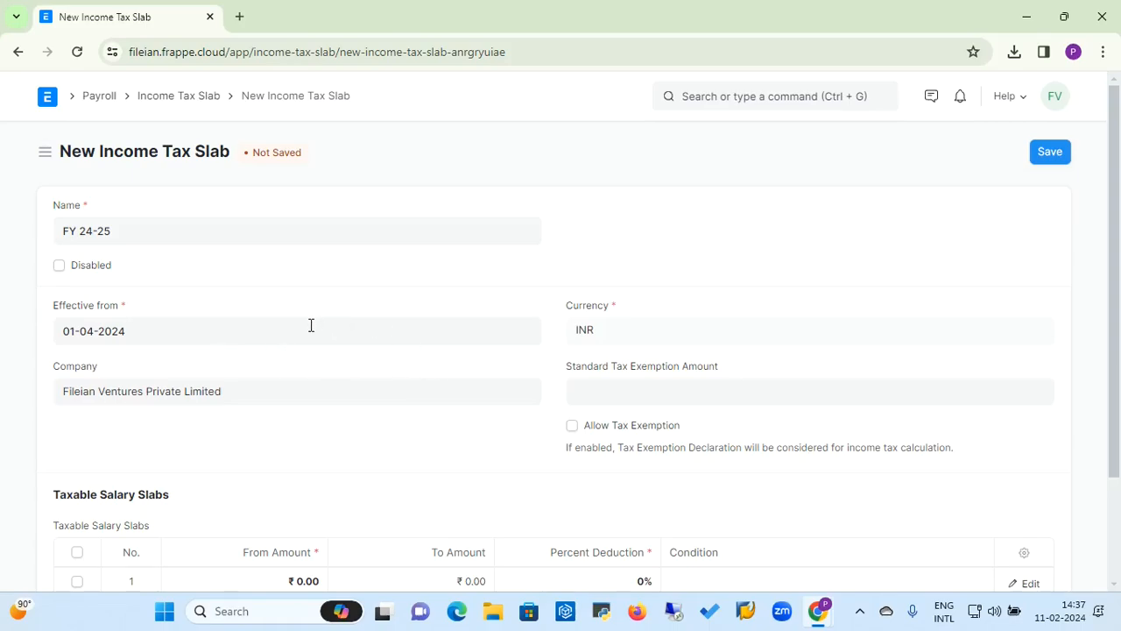
pyautogui.click(600, 400)
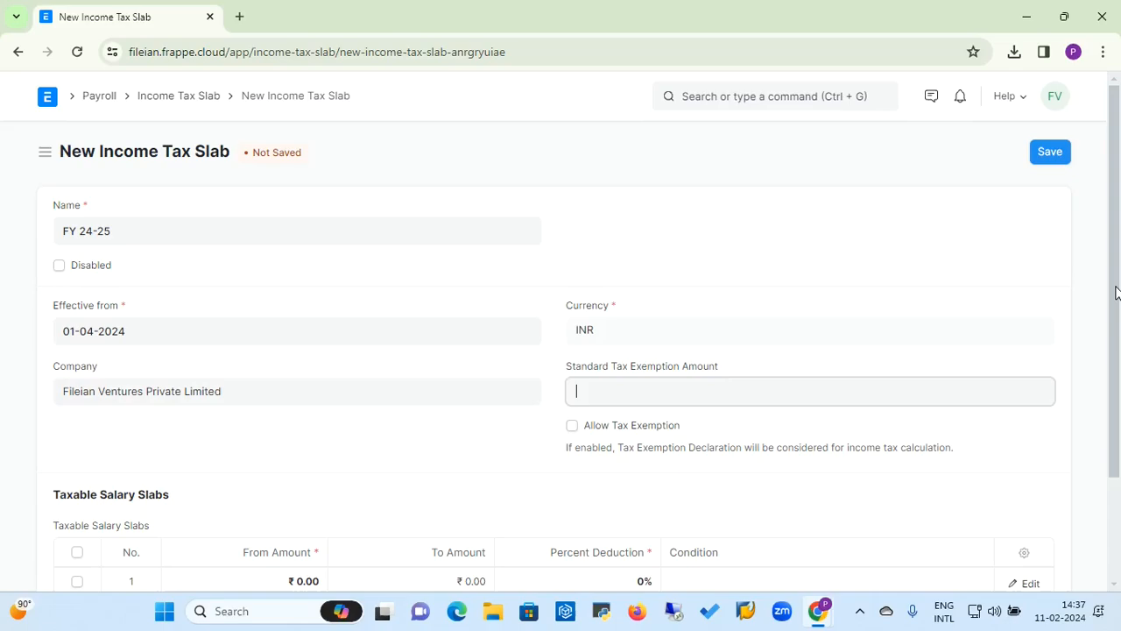
# Step: Fill the first taxable salary slab row with From Amount 3,00,000 and To Amount 0
pyautogui.scroll(-3, 1117, 292)
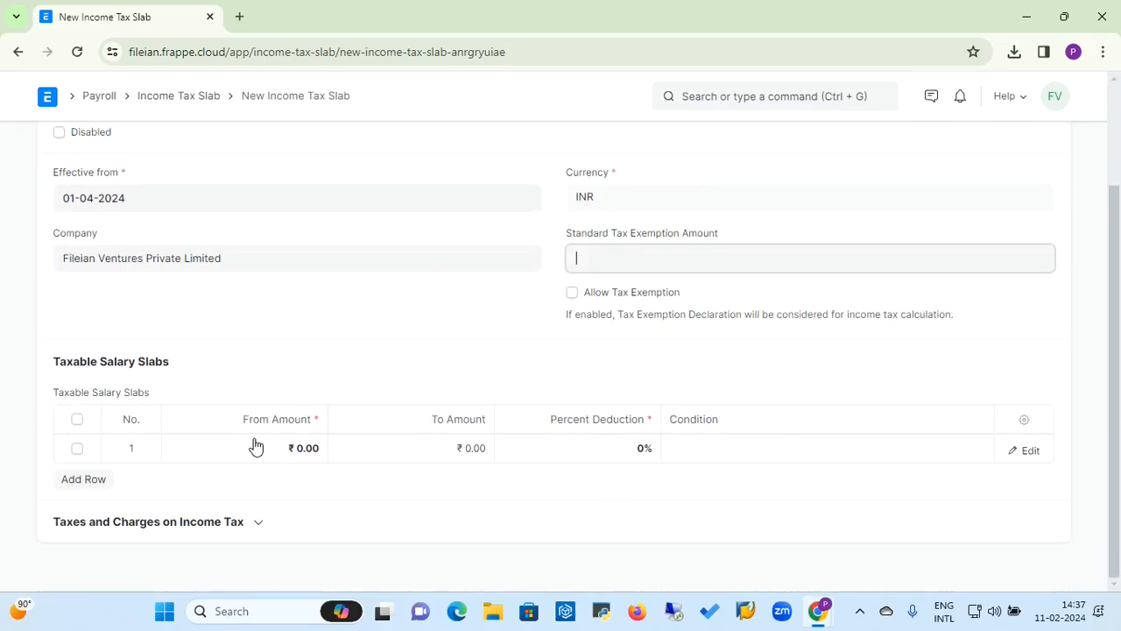
pyautogui.click(226, 449)
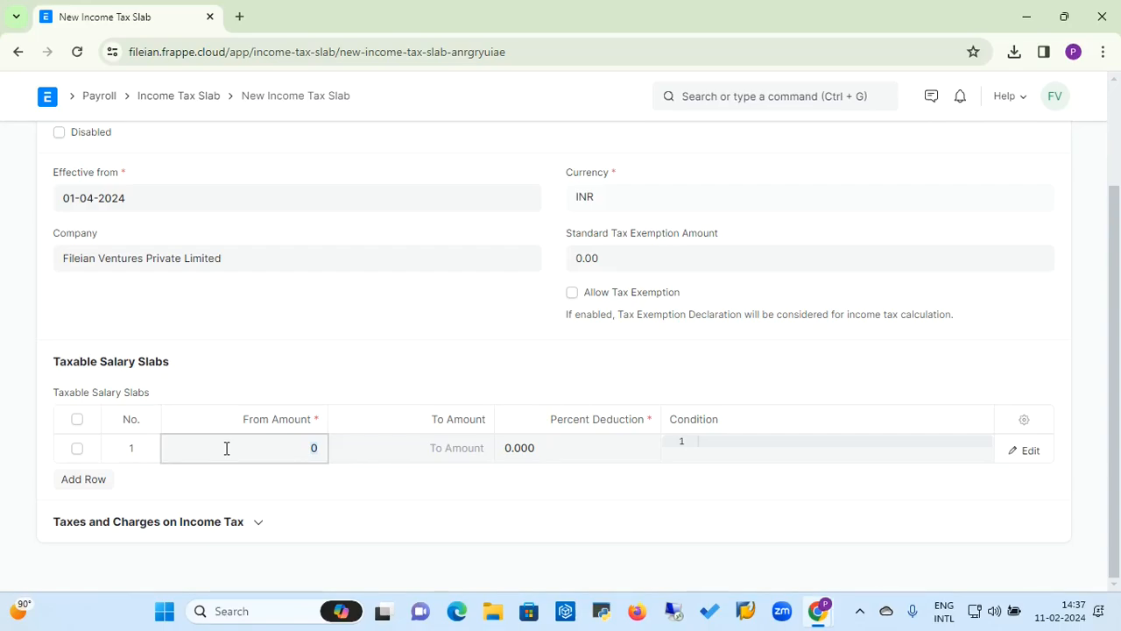
pyautogui.press('BackSpace')
pyautogui.write('500')
pyautogui.press('BackSpace')
pyautogui.press('BackSpace')
pyautogui.press('BackSpace')
pyautogui.write('3,00,000')
pyautogui.click(408, 462)
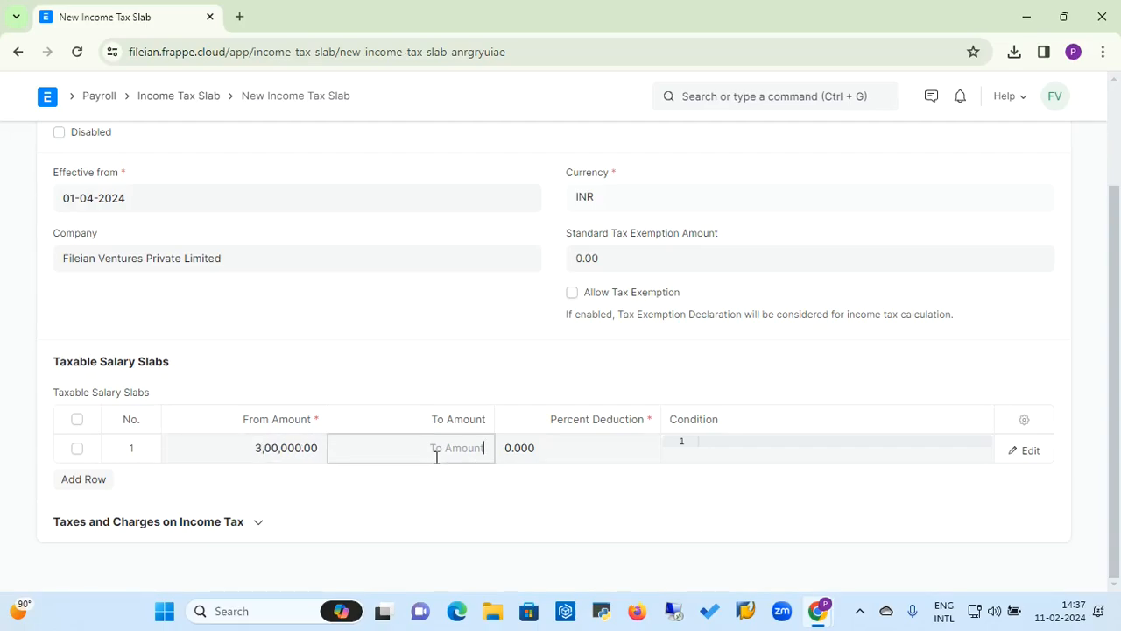
pyautogui.write('0')
# Step: Add a second slab row from 5,00,000 with a 10% percent deduction
pyautogui.click(98, 482)
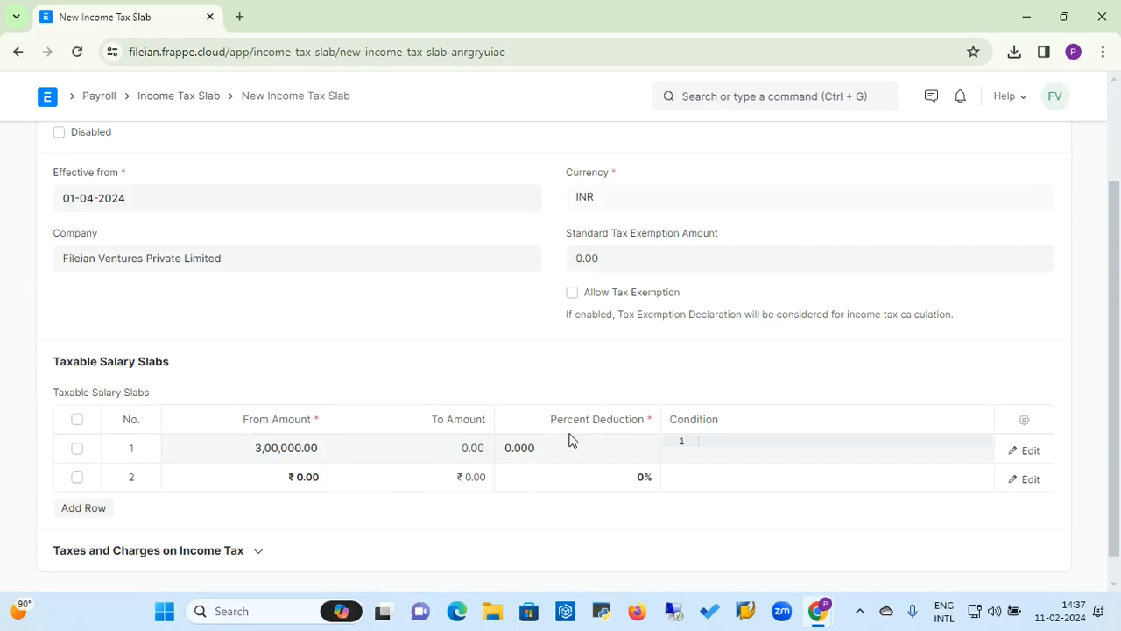
pyautogui.click(245, 480)
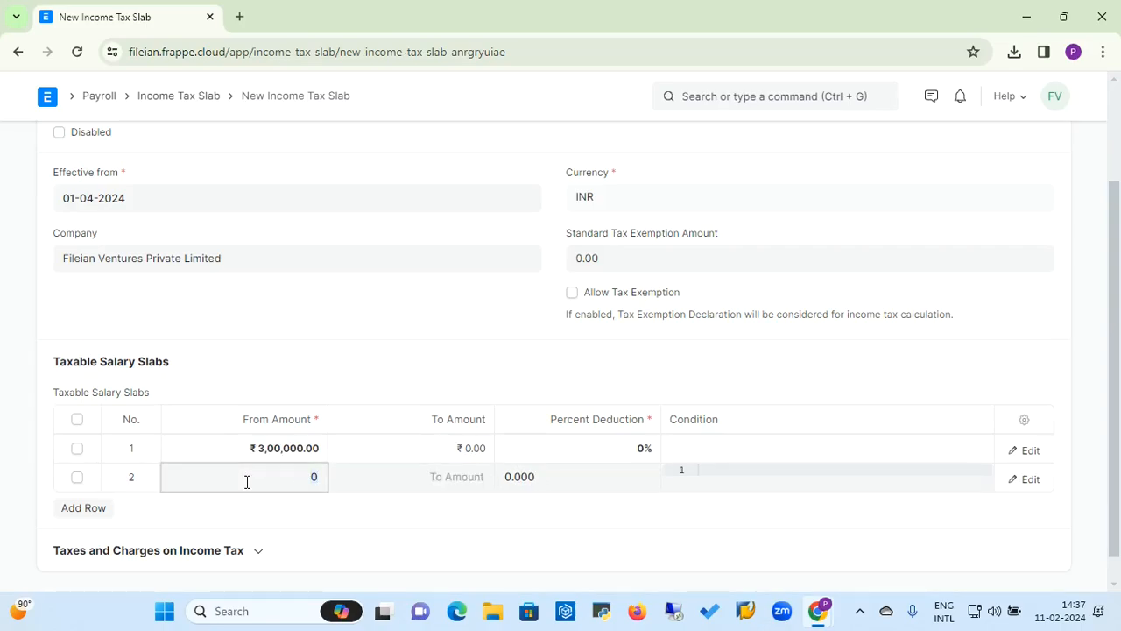
pyautogui.write('5')
pyautogui.press('BackSpace')
pyautogui.press('BackSpace')
pyautogui.write('500000')
pyautogui.click(403, 473)
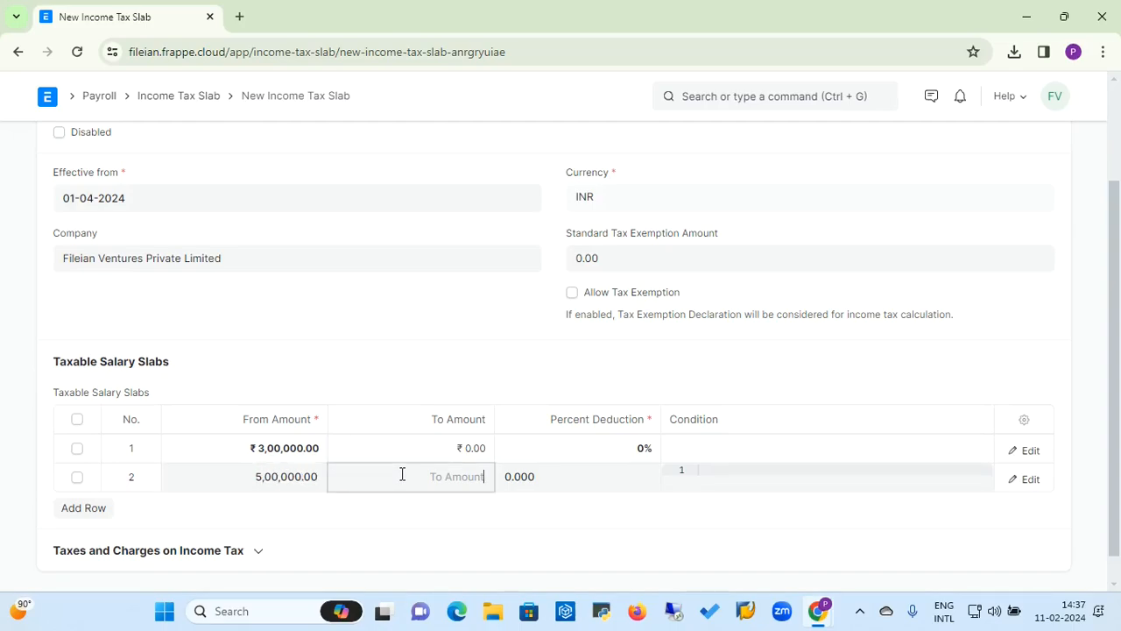
pyautogui.click(532, 484)
pyautogui.write('10')
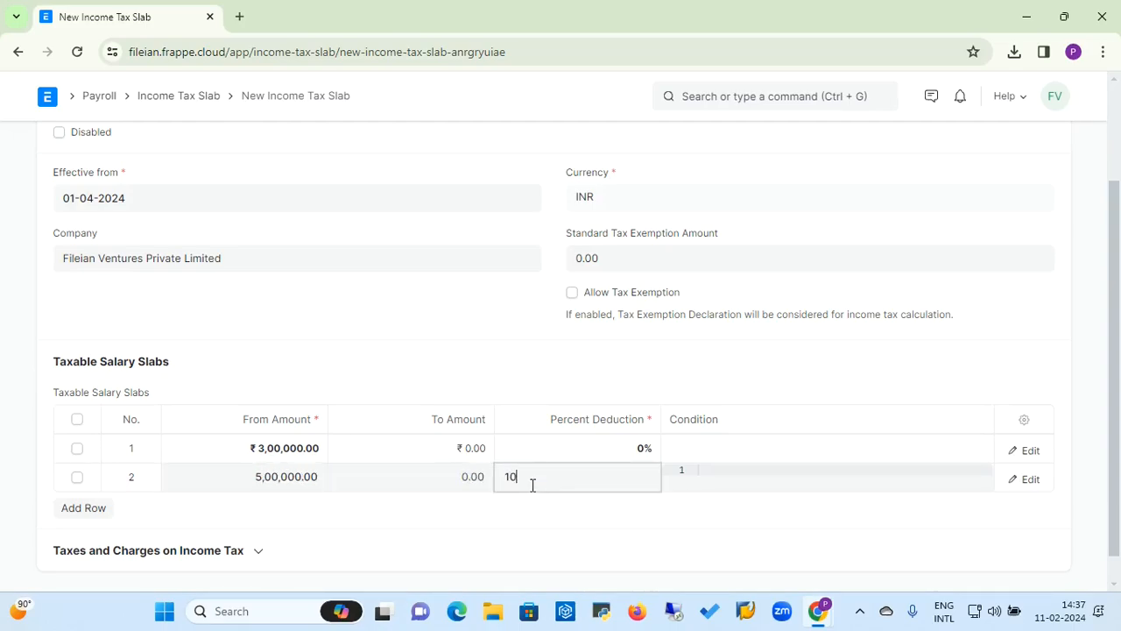
pyautogui.press('Tab')
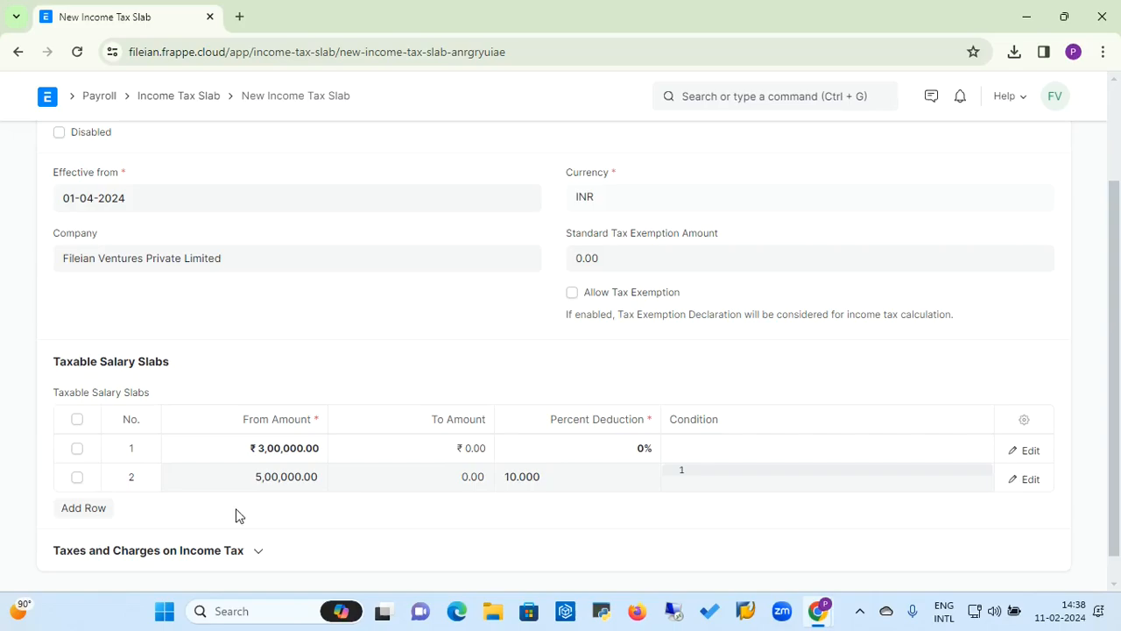
# Step: Add a third slab row from 1,00,000 with a 15% percent deduction
pyautogui.click(94, 512)
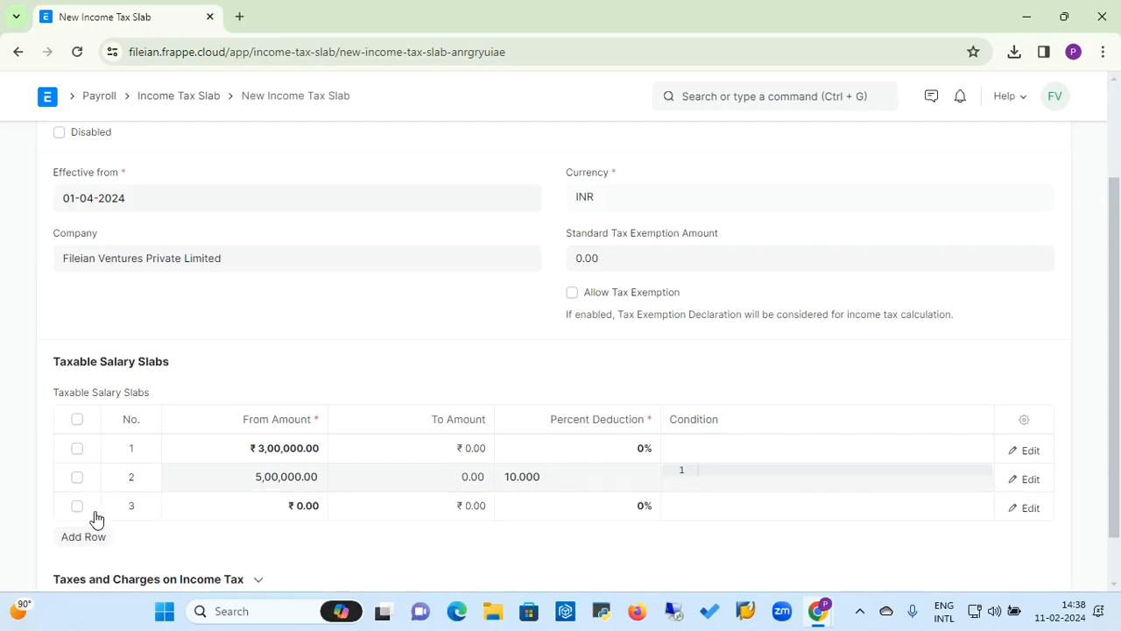
pyautogui.click(222, 506)
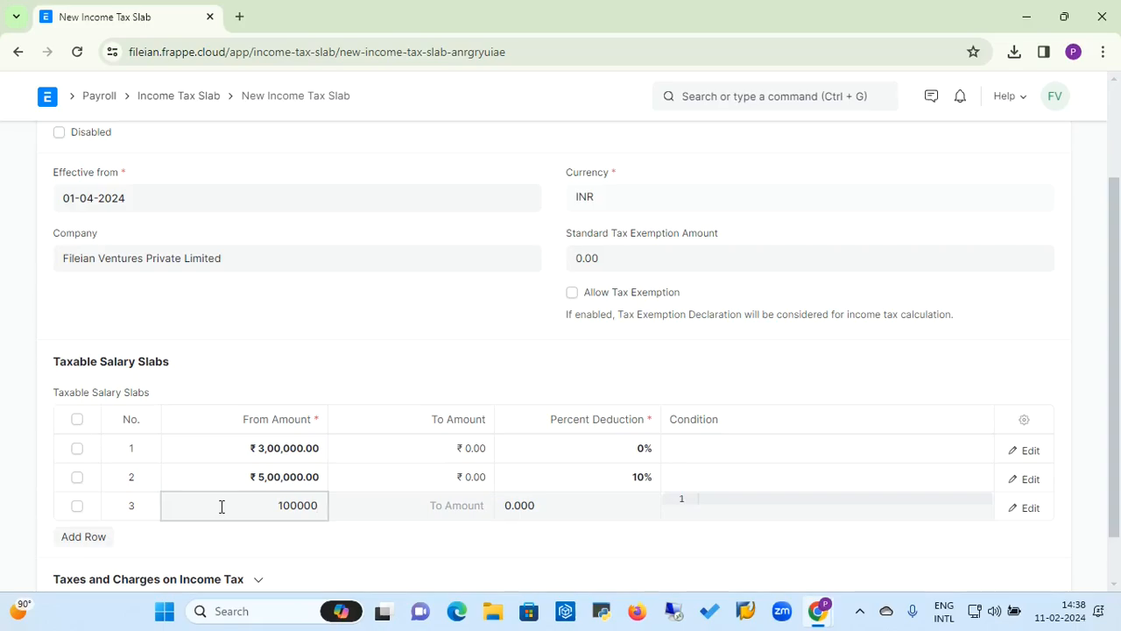
pyautogui.write('100000')
pyautogui.press('Tab')
pyautogui.click(511, 506)
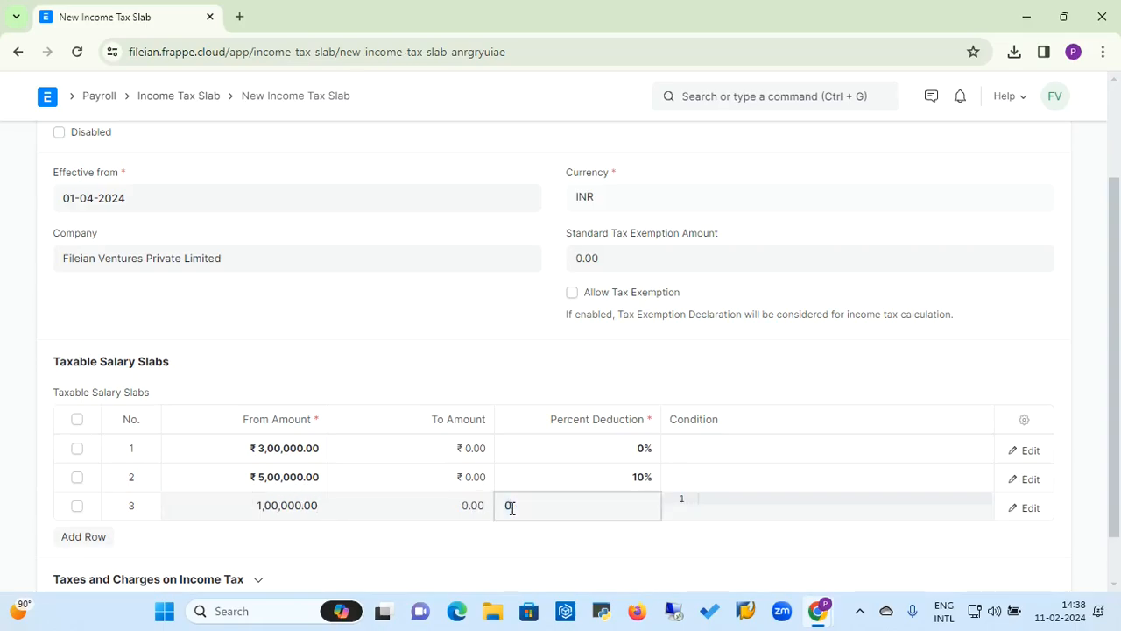
pyautogui.write('15')
# Step: Add a fourth slab row from 2,00,000 with a 20% percent deduction
pyautogui.click(91, 542)
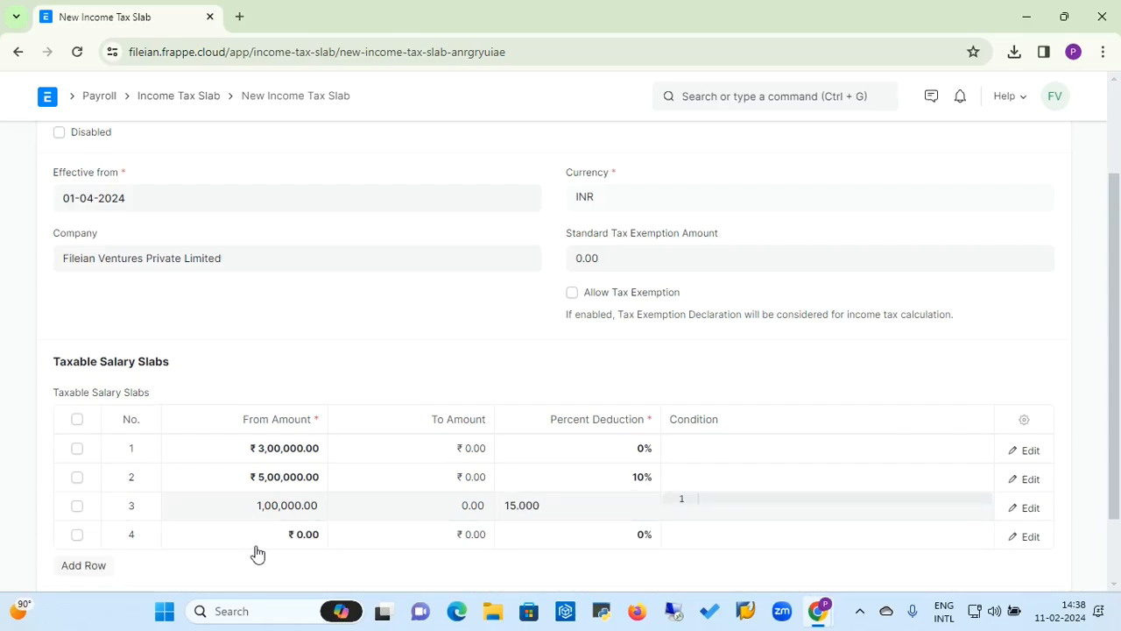
pyautogui.click(257, 545)
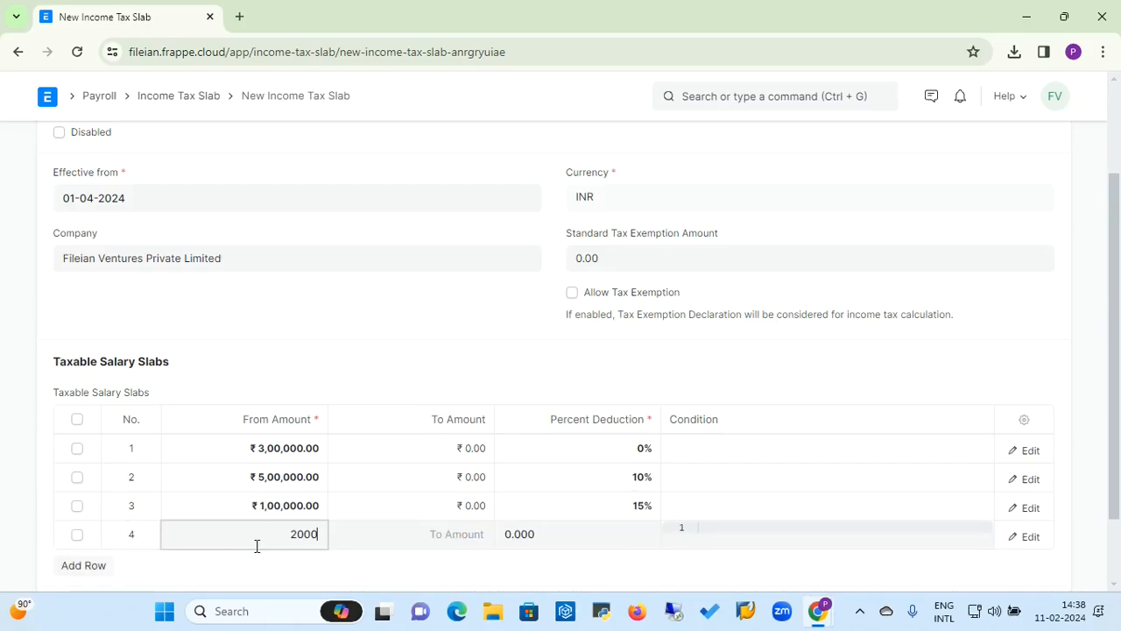
pyautogui.write('200000')
pyautogui.click(517, 537)
pyautogui.write('20')
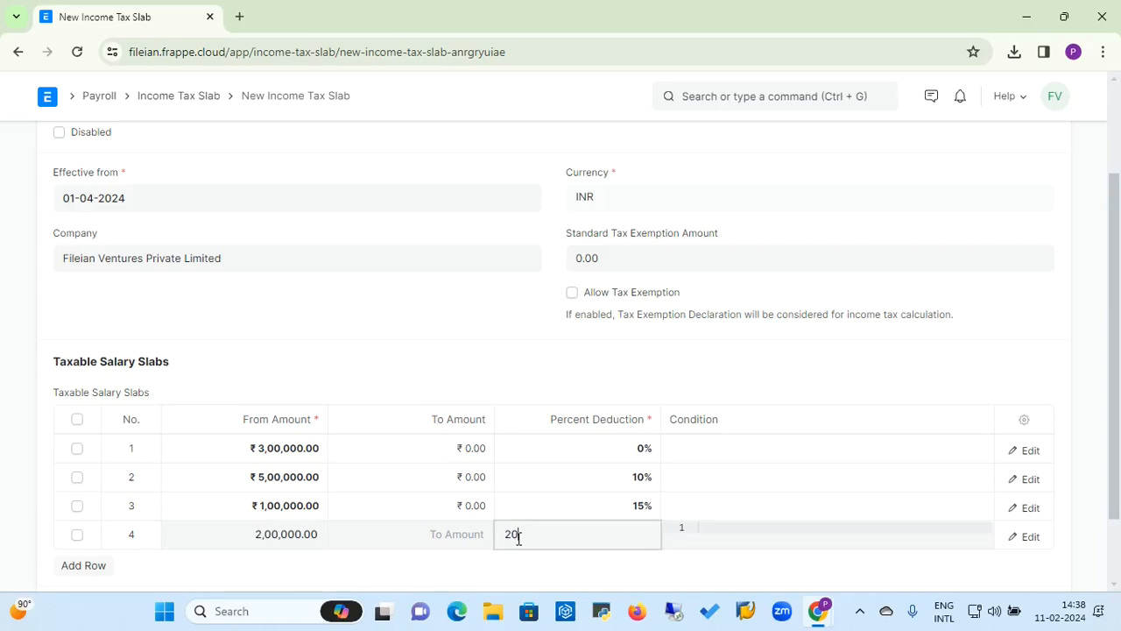
# Step: Add a fifth slab row from 2,50,000 with a 30% percent deduction
pyautogui.click(103, 566)
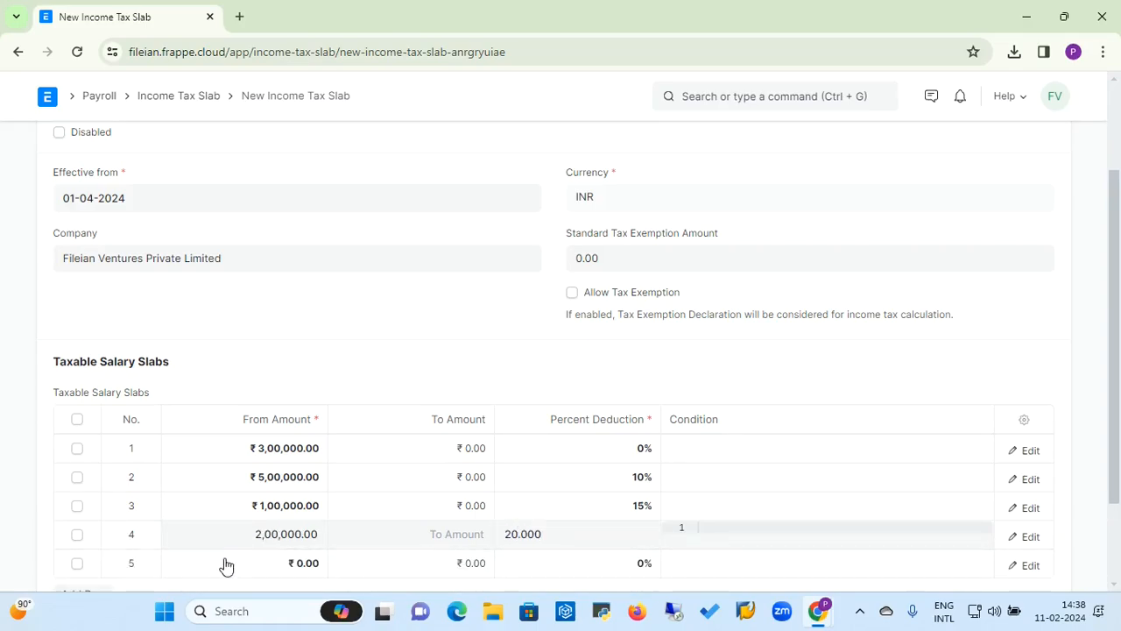
pyautogui.click(255, 564)
pyautogui.write('4')
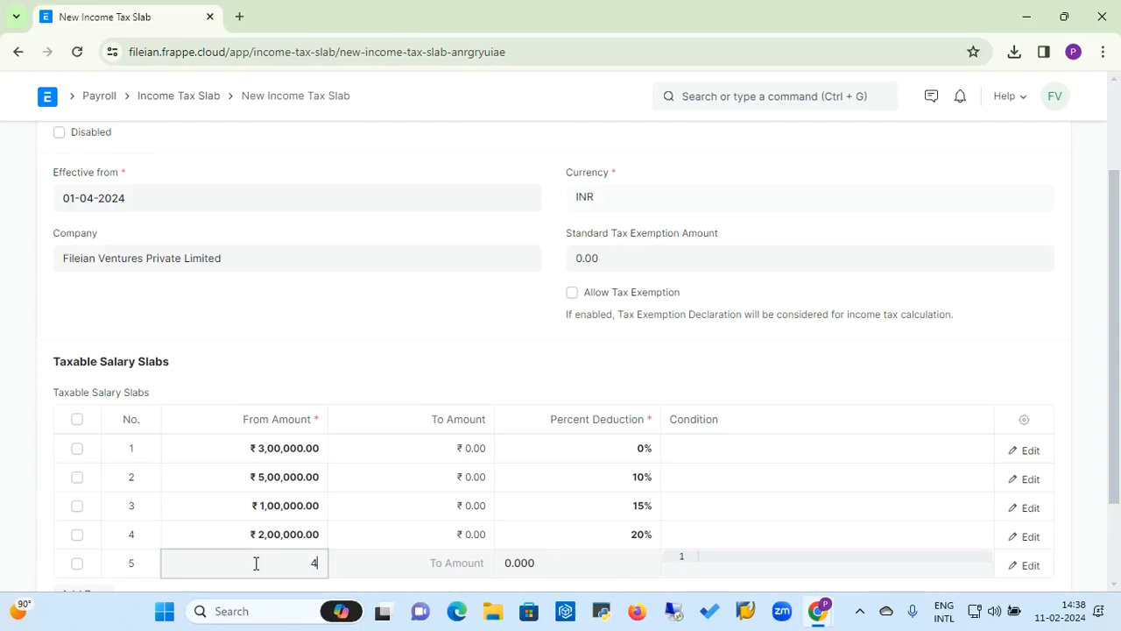
pyautogui.press('BackSpace')
pyautogui.write('5')
pyautogui.press('BackSpace')
pyautogui.write('250000')
pyautogui.click(540, 563)
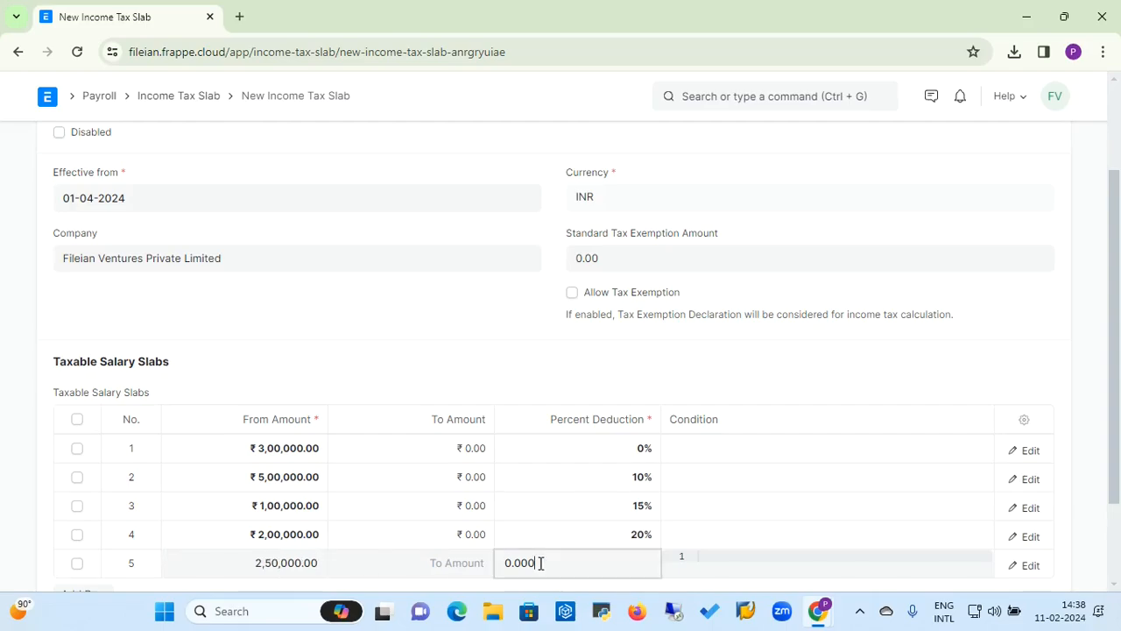
pyautogui.write('30')
# Step: Save the FY 24-25 income tax slab
pyautogui.click(347, 334)
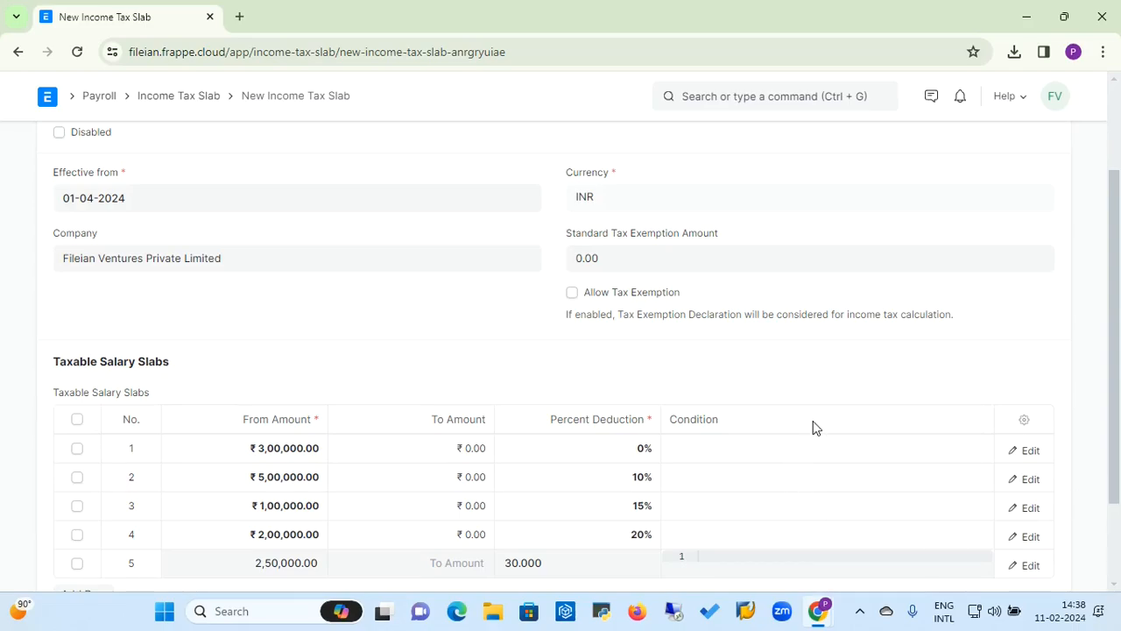
pyautogui.scroll(2, 1119, 140)
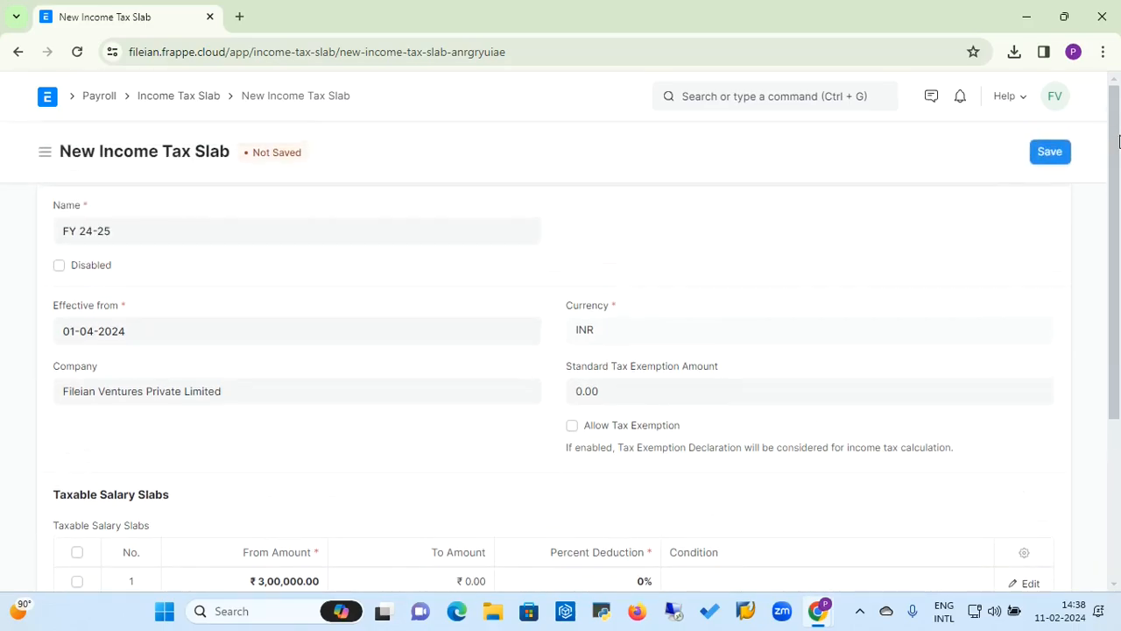
pyautogui.click(1048, 153)
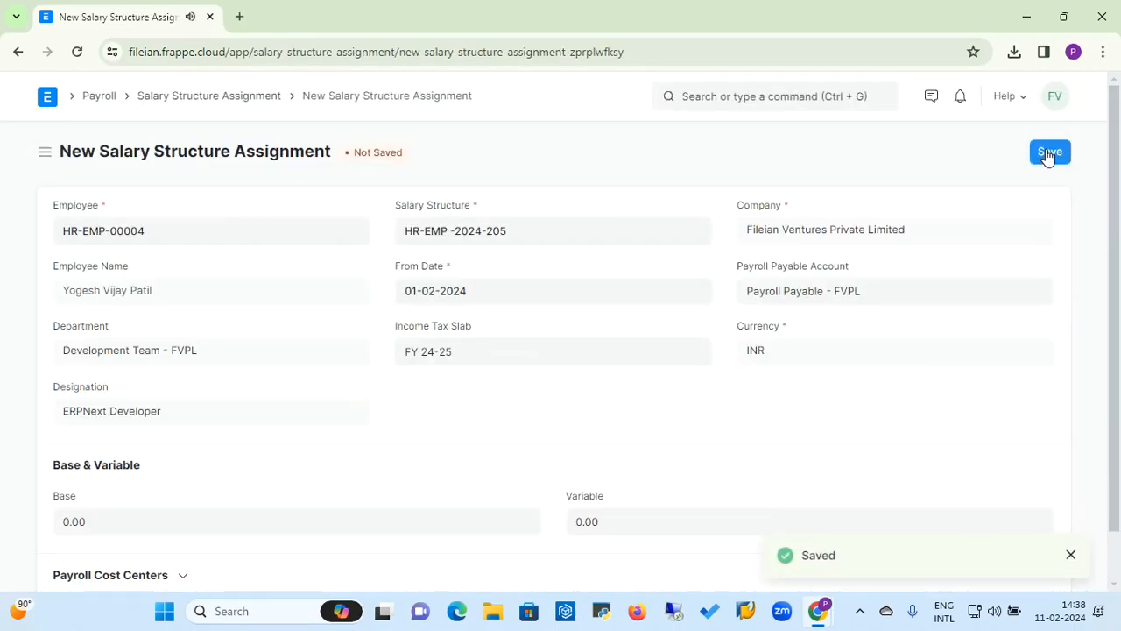
# Step: Set the salary structure assignment's Base amount to 15000
pyautogui.click(480, 356)
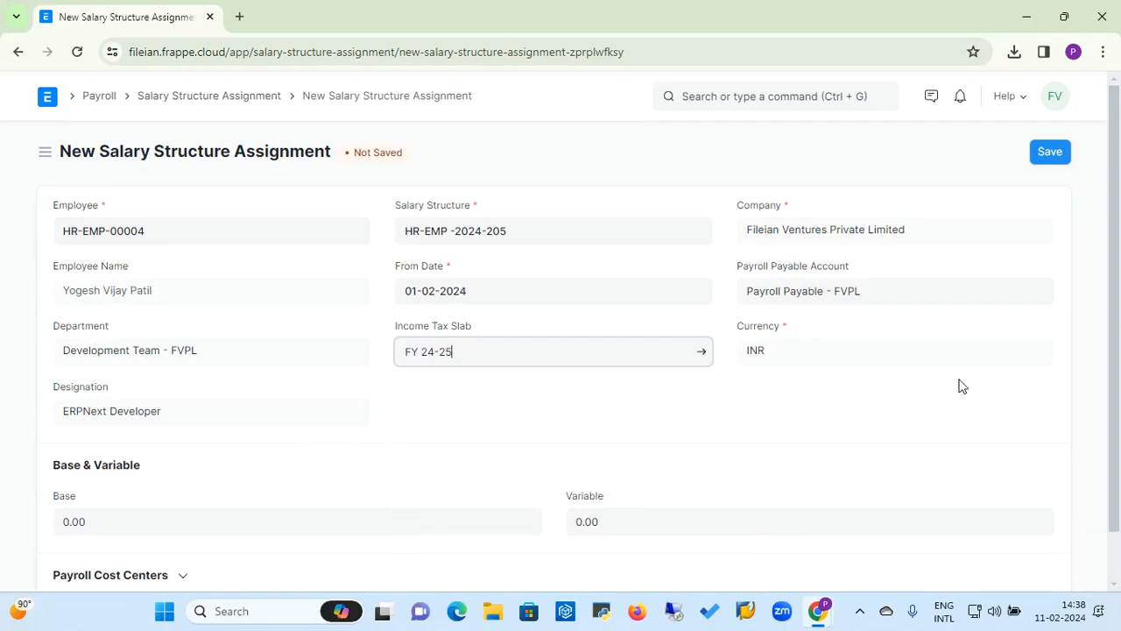
pyautogui.moveTo(1109, 388); pyautogui.dragTo(1116, 456)
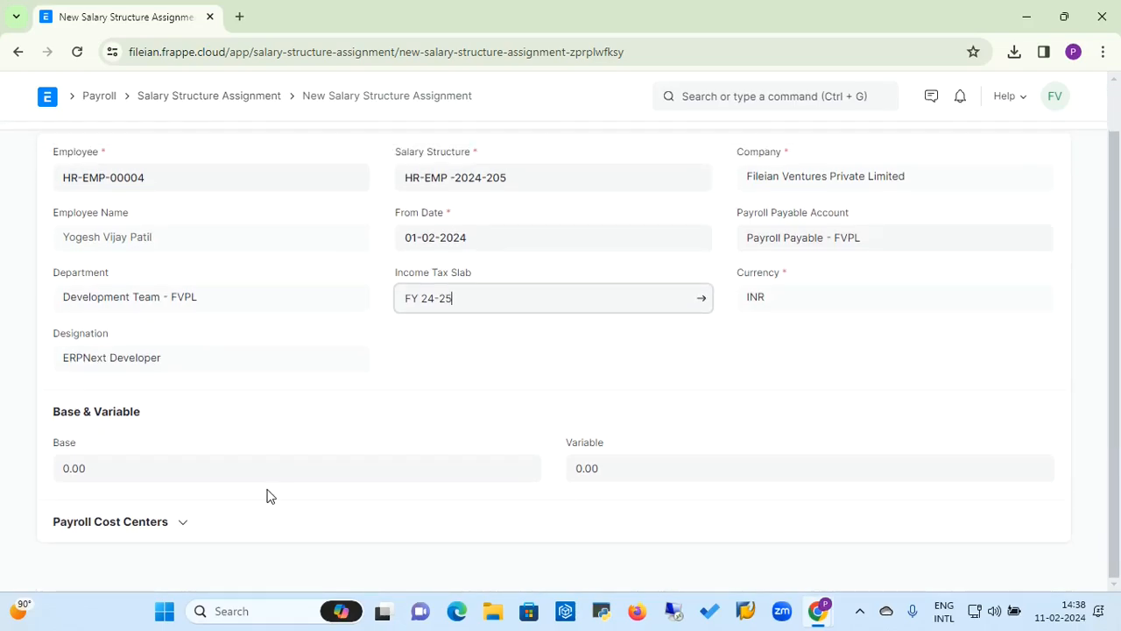
pyautogui.click(326, 462)
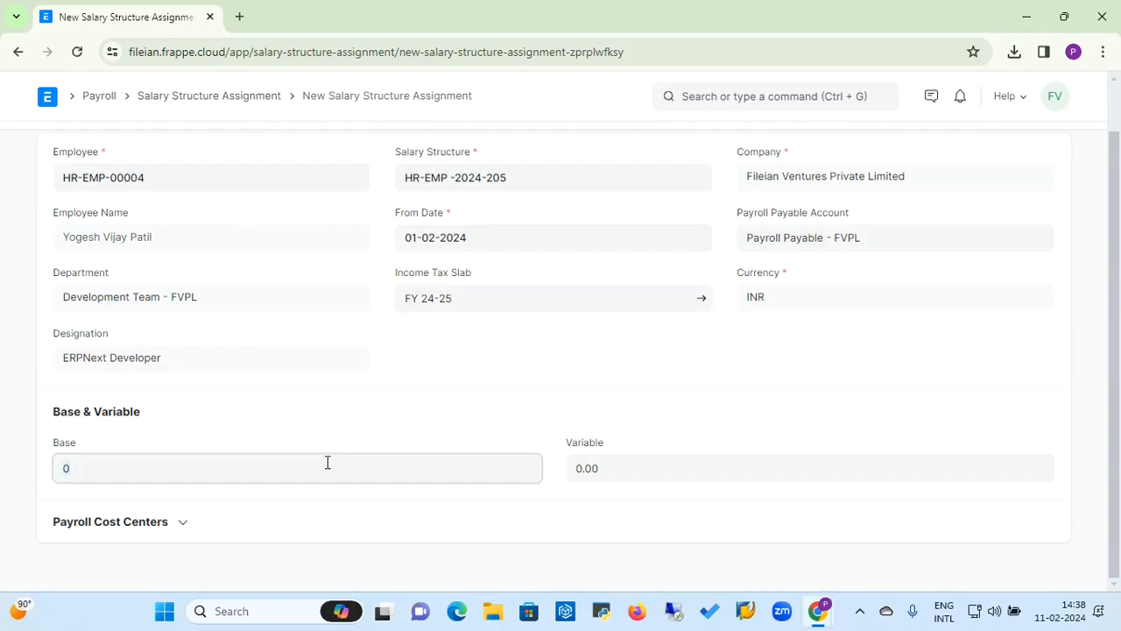
pyautogui.write('15000')
pyautogui.click(628, 464)
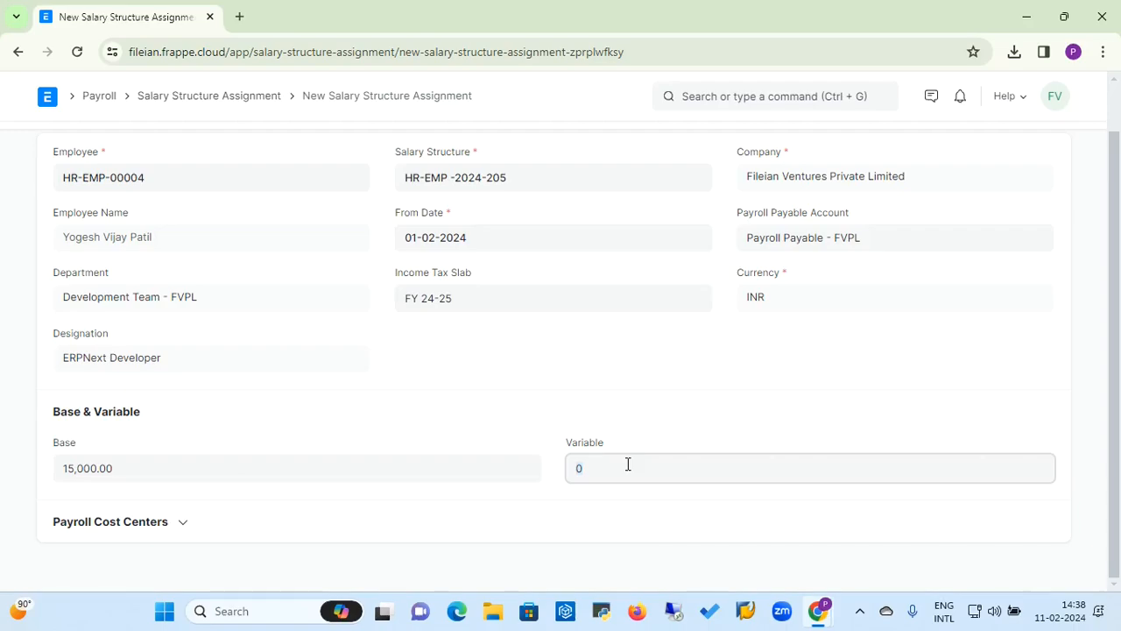
# Step: Add a payroll cost center row for Main - FVPL at 100 percent
pyautogui.click(184, 523)
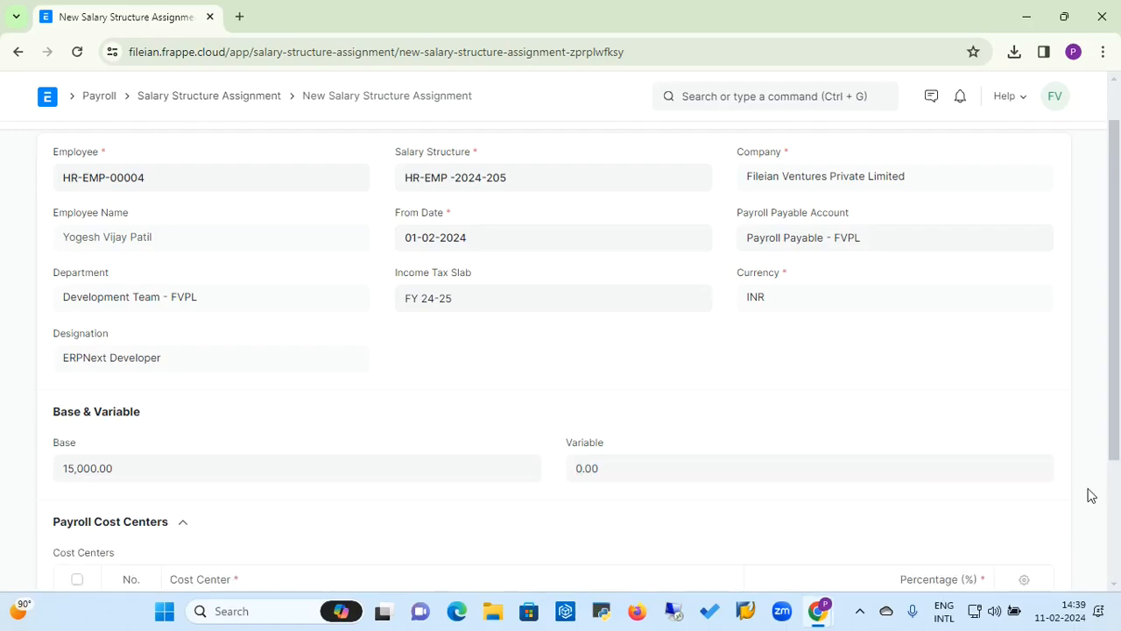
pyautogui.scroll(-2, 1119, 504)
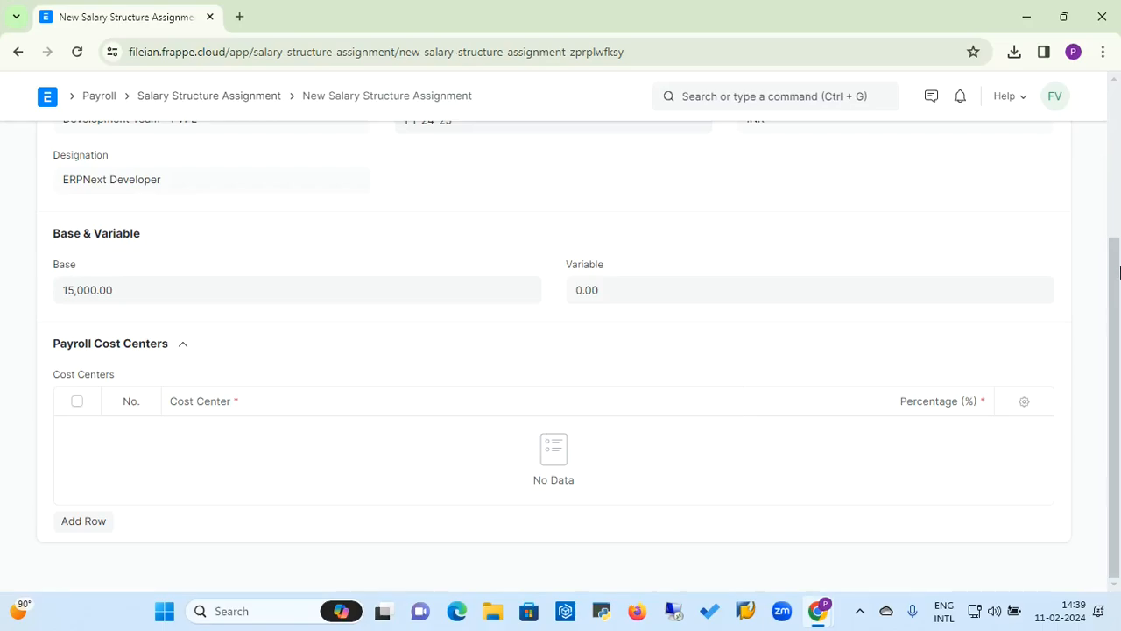
pyautogui.click(88, 525)
pyautogui.click(228, 492)
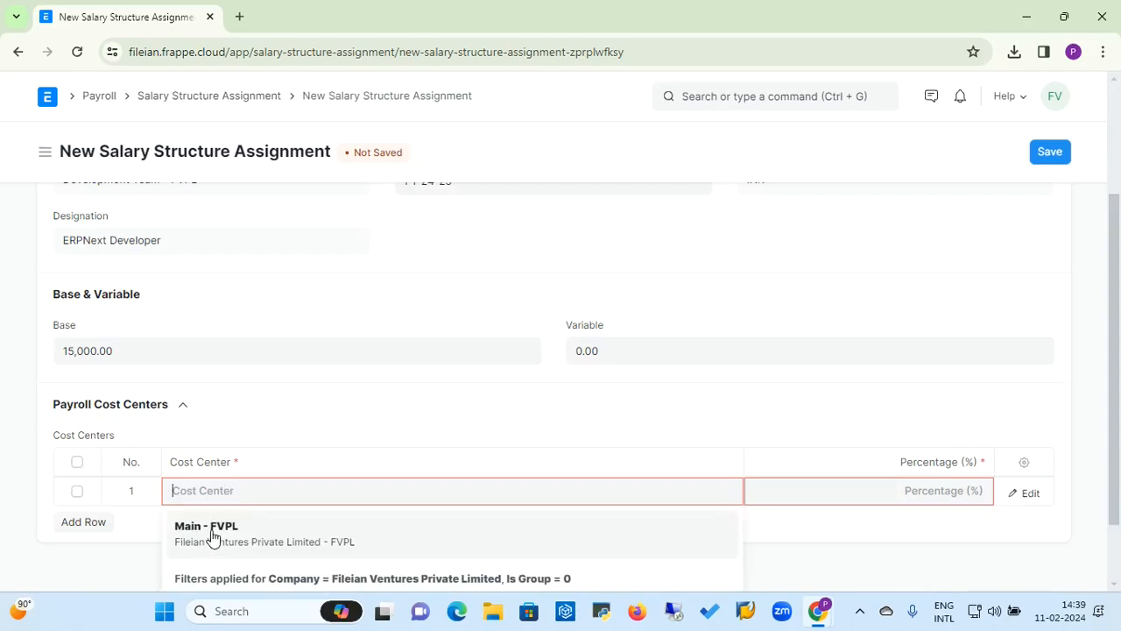
pyautogui.click(211, 530)
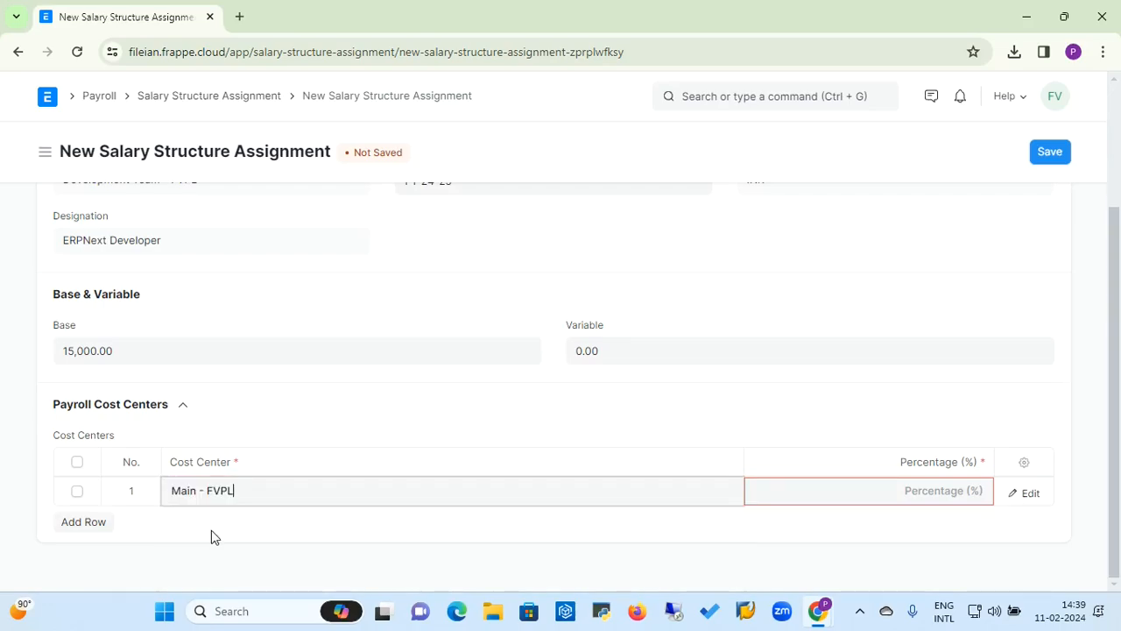
pyautogui.click(820, 500)
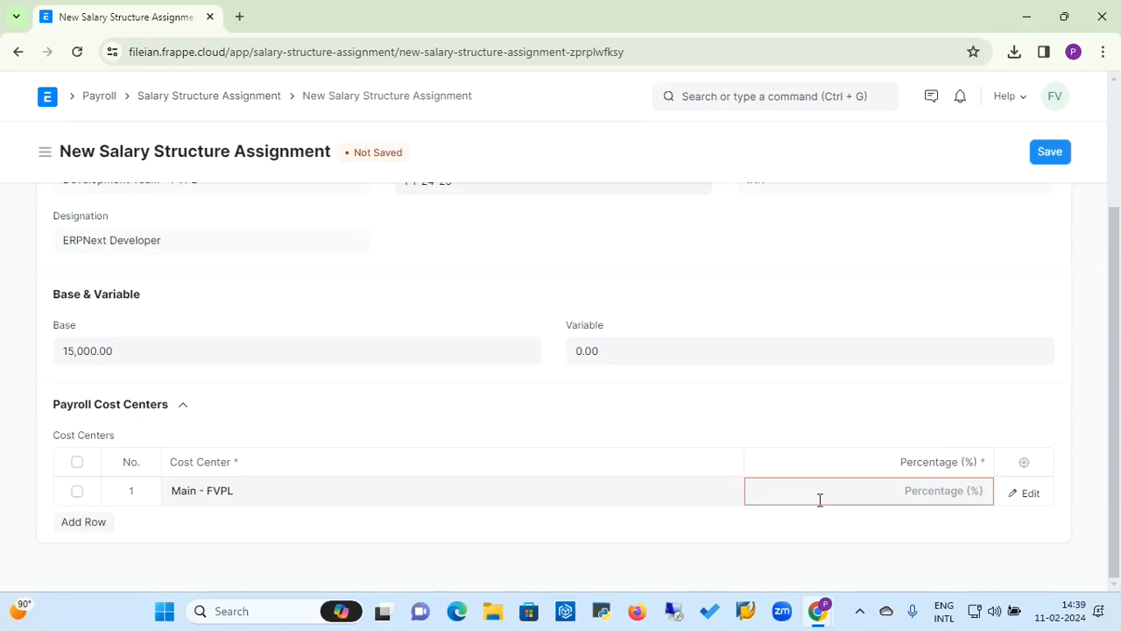
pyautogui.write('100')
pyautogui.click(819, 399)
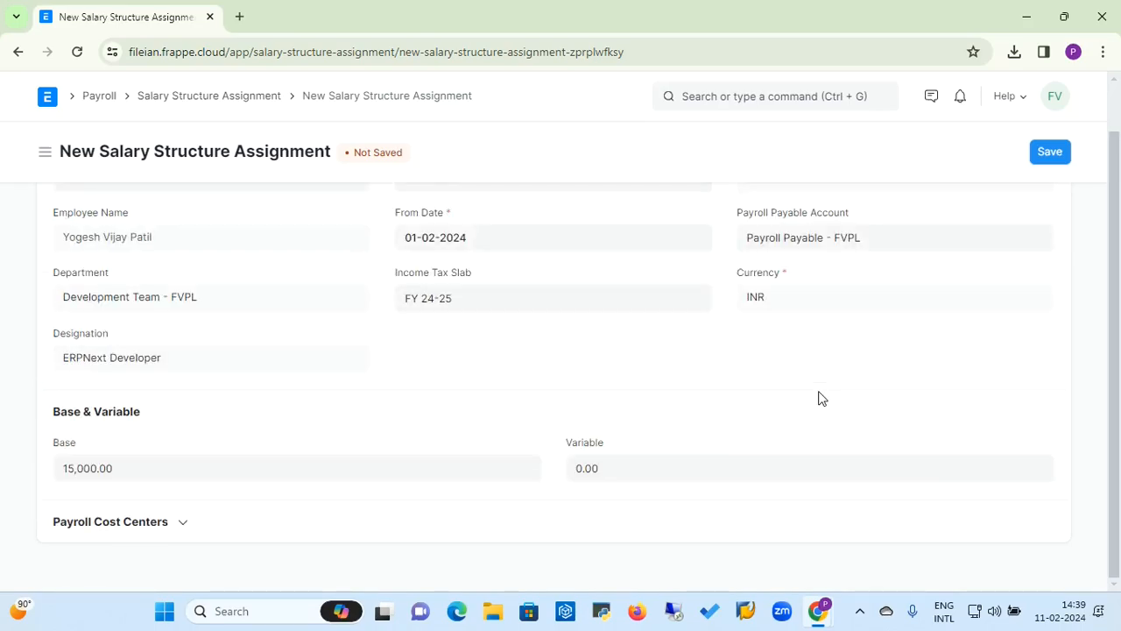
# Step: Save the salary structure assignment and submit it permanently
pyautogui.click(1057, 158)
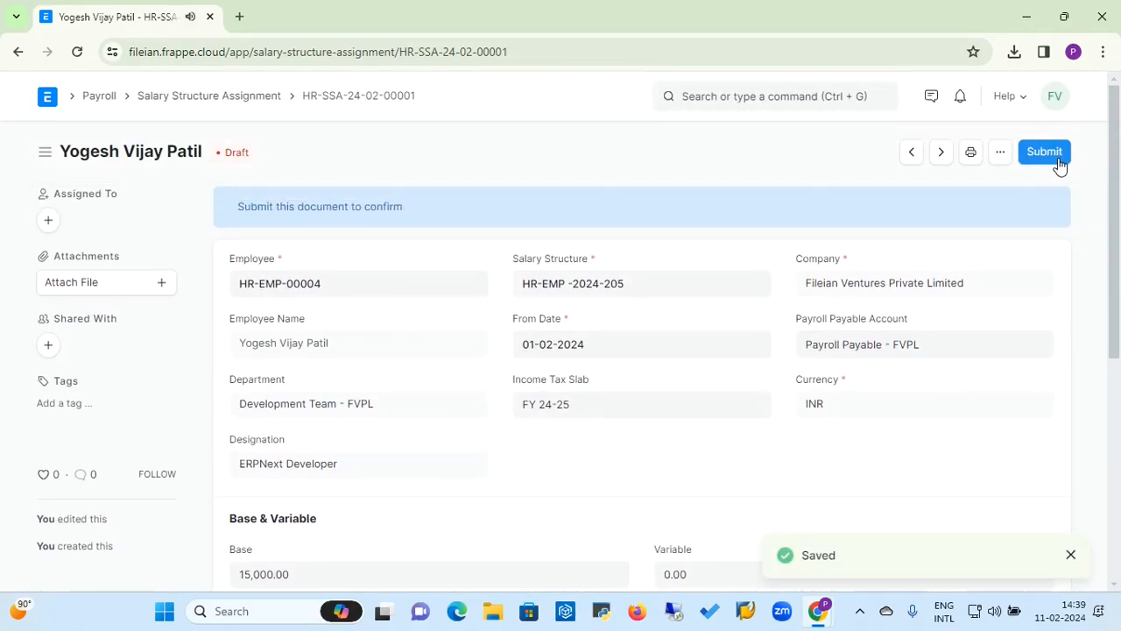
pyautogui.click(1055, 157)
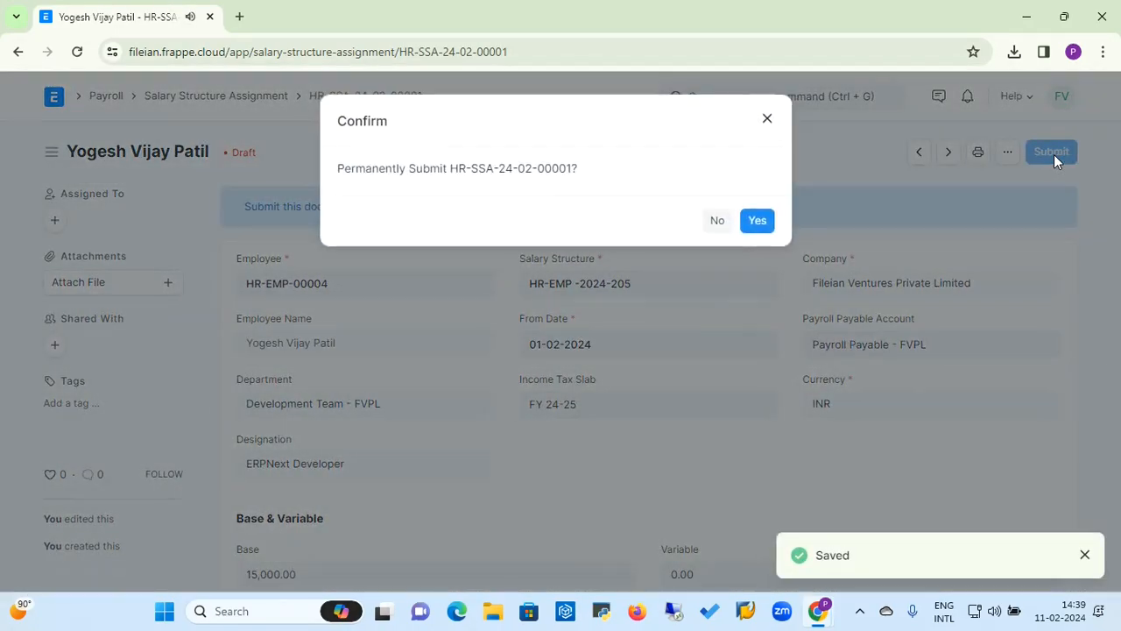
pyautogui.click(758, 222)
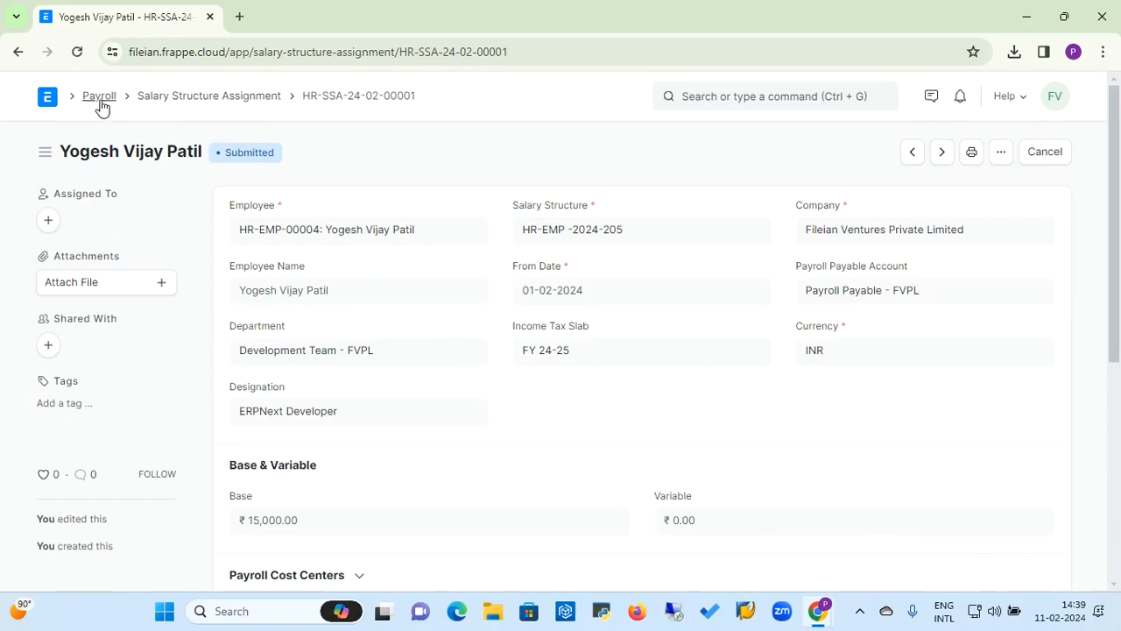
# Step: Search for the payroll period list and start a new payroll period in the full form
pyautogui.click(742, 94)
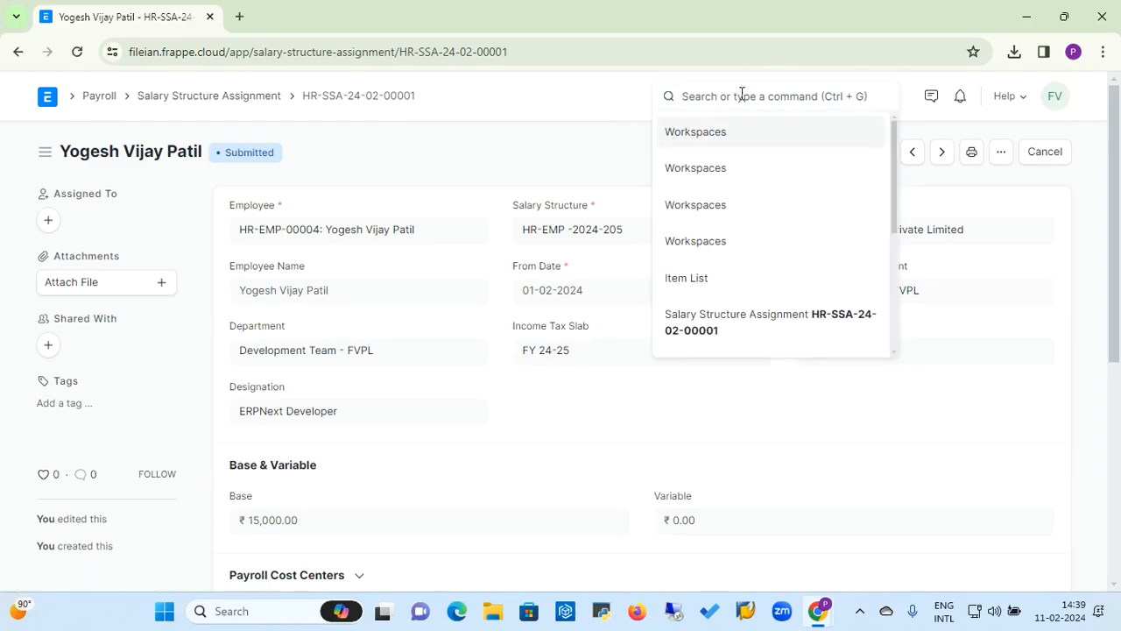
pyautogui.write('pay')
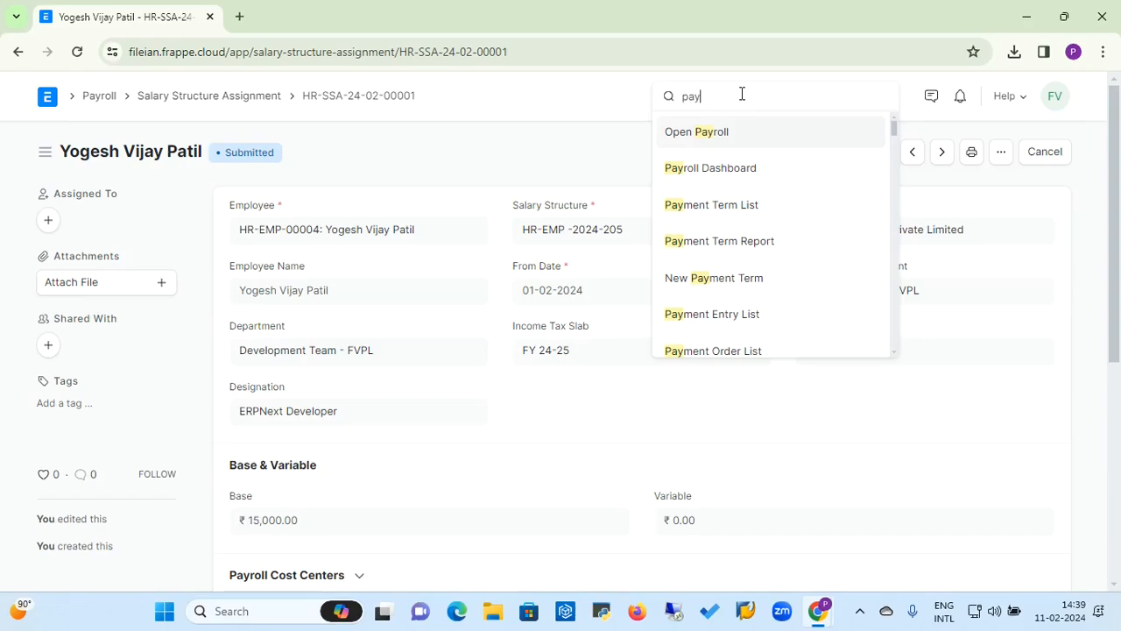
pyautogui.write('roll')
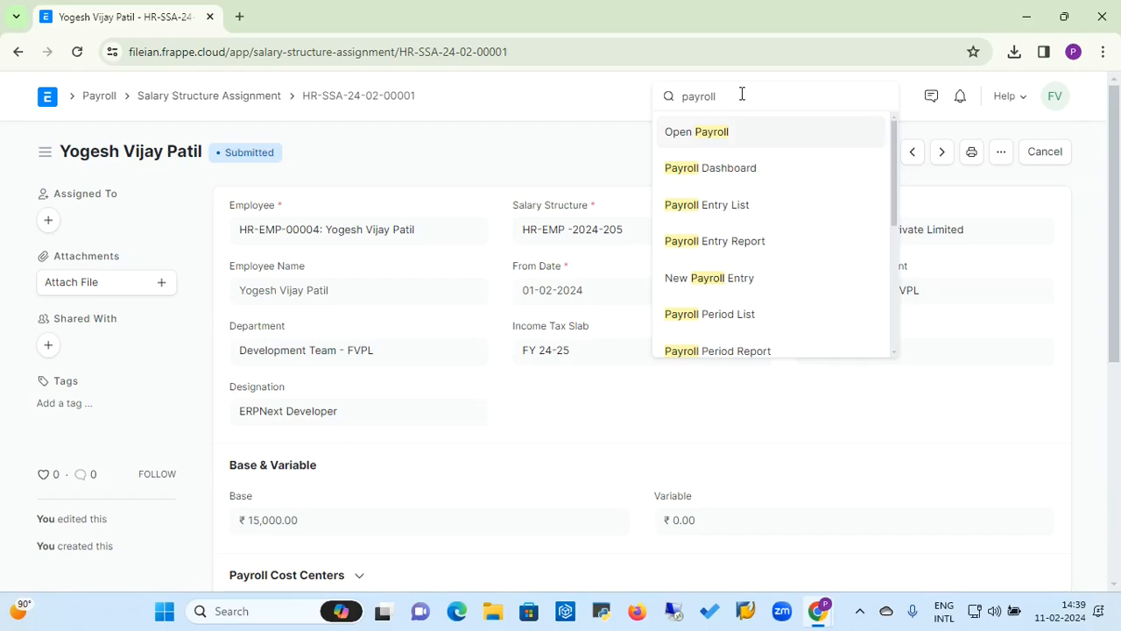
pyautogui.click(728, 317)
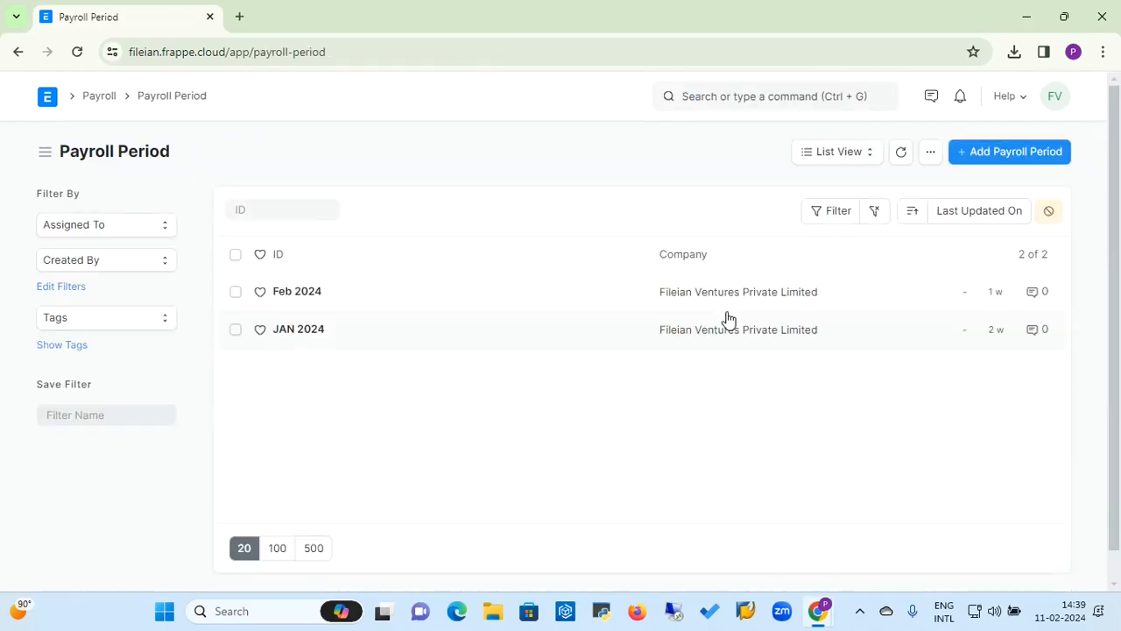
pyautogui.click(1019, 152)
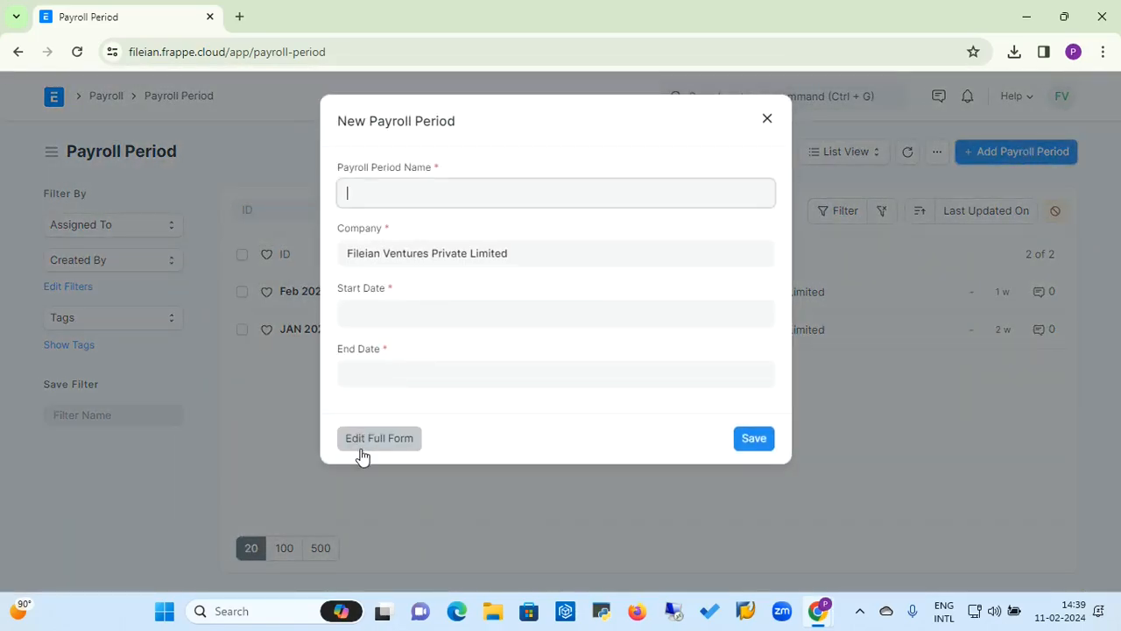
pyautogui.click(361, 443)
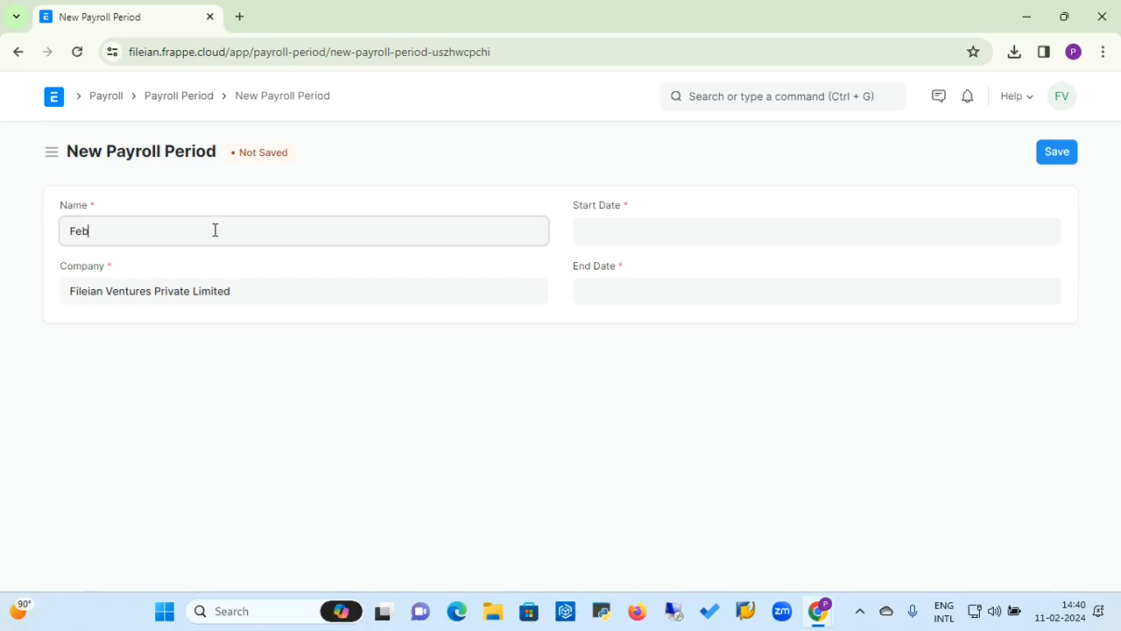
# Step: Name the payroll period Mar Payroll, set its dates from 01-03-2024 to 31-03-2024, and save it
pyautogui.write('Mar Payroll')
pyautogui.click(622, 222)
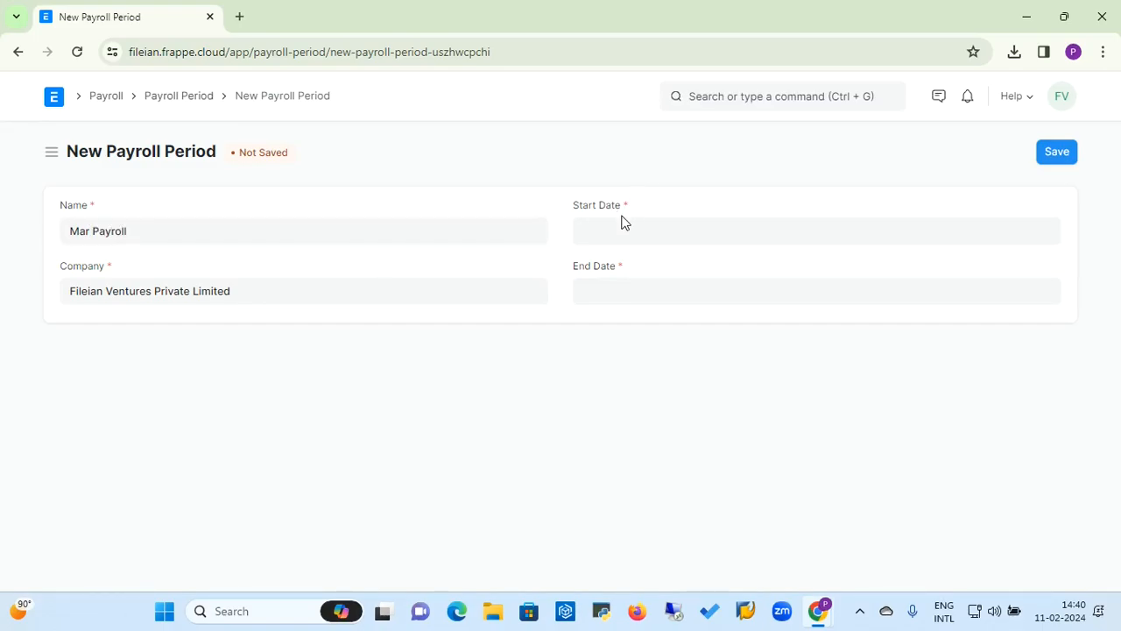
pyautogui.click(620, 232)
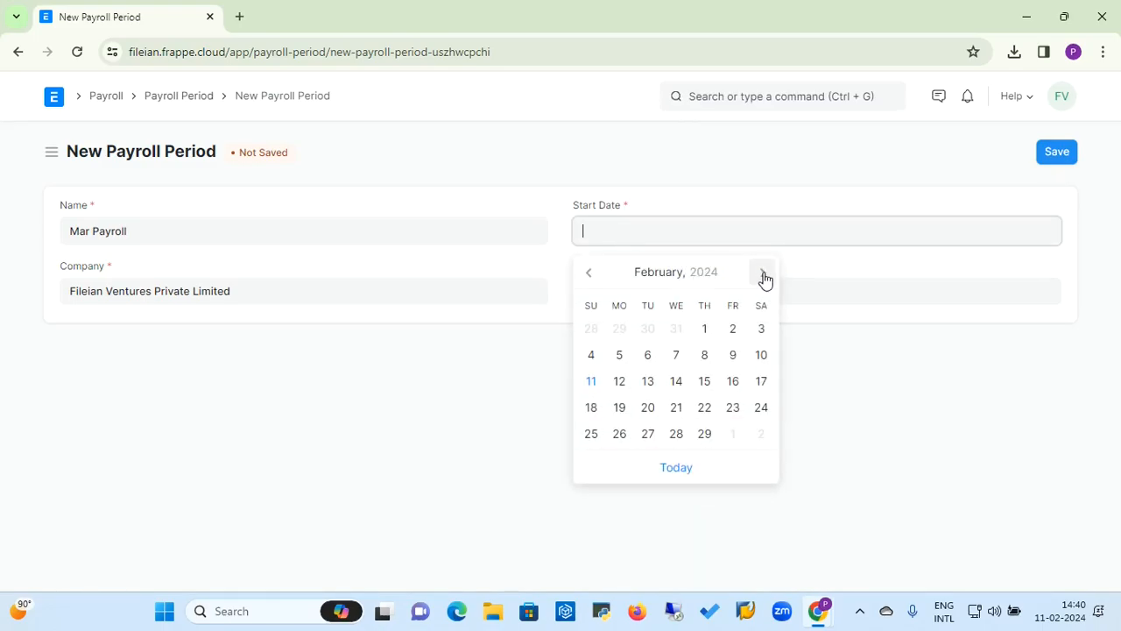
pyautogui.click(764, 273)
pyautogui.click(732, 333)
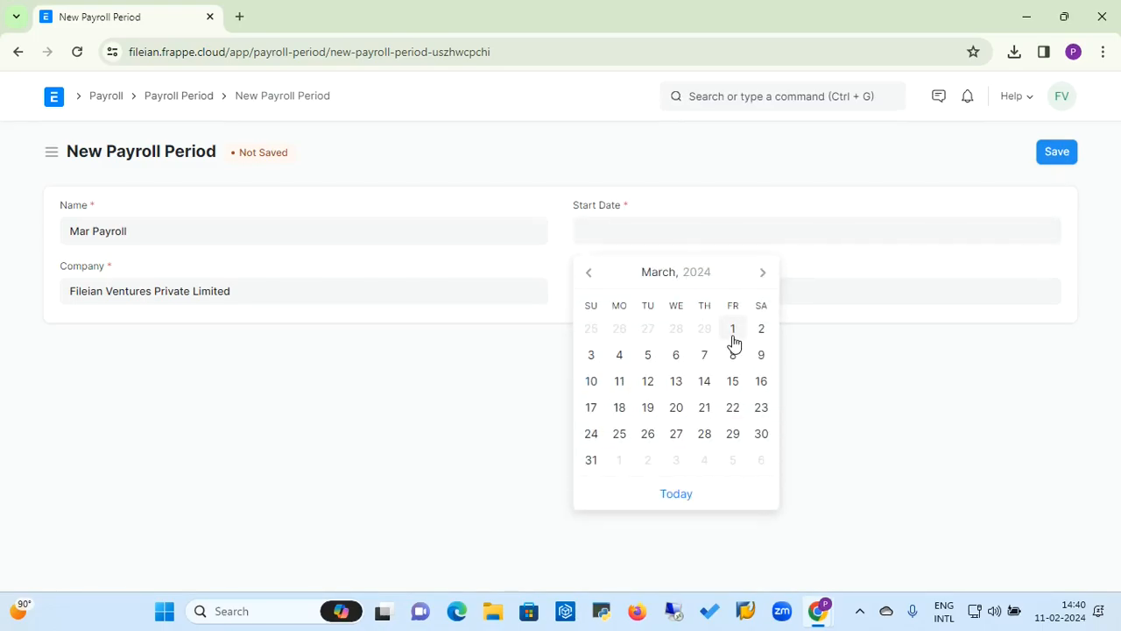
pyautogui.click(651, 295)
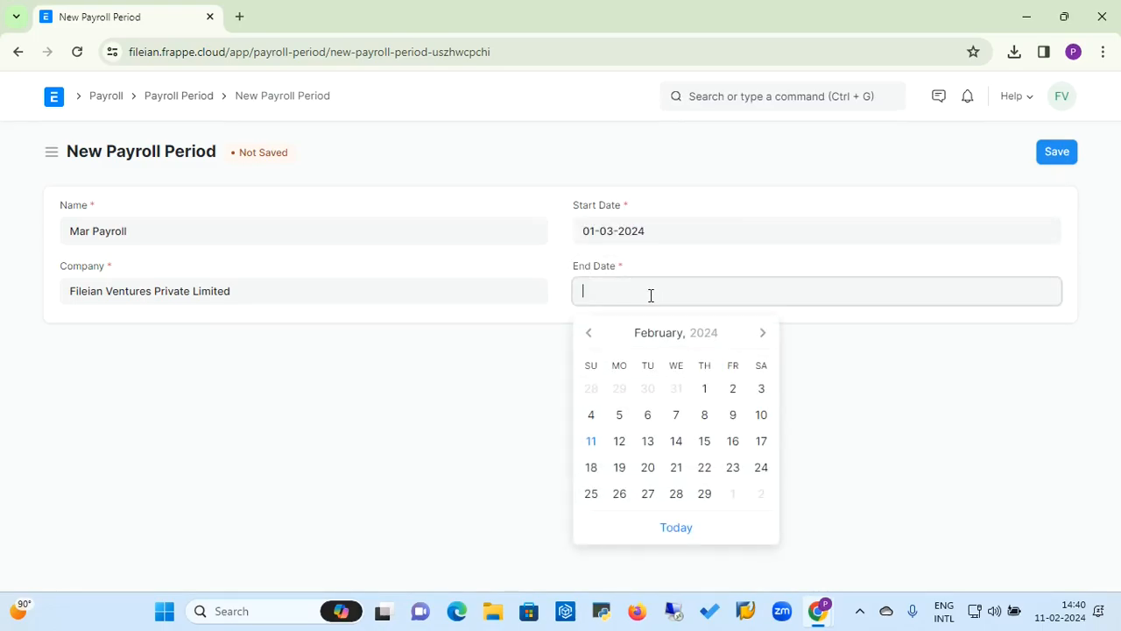
pyautogui.click(761, 339)
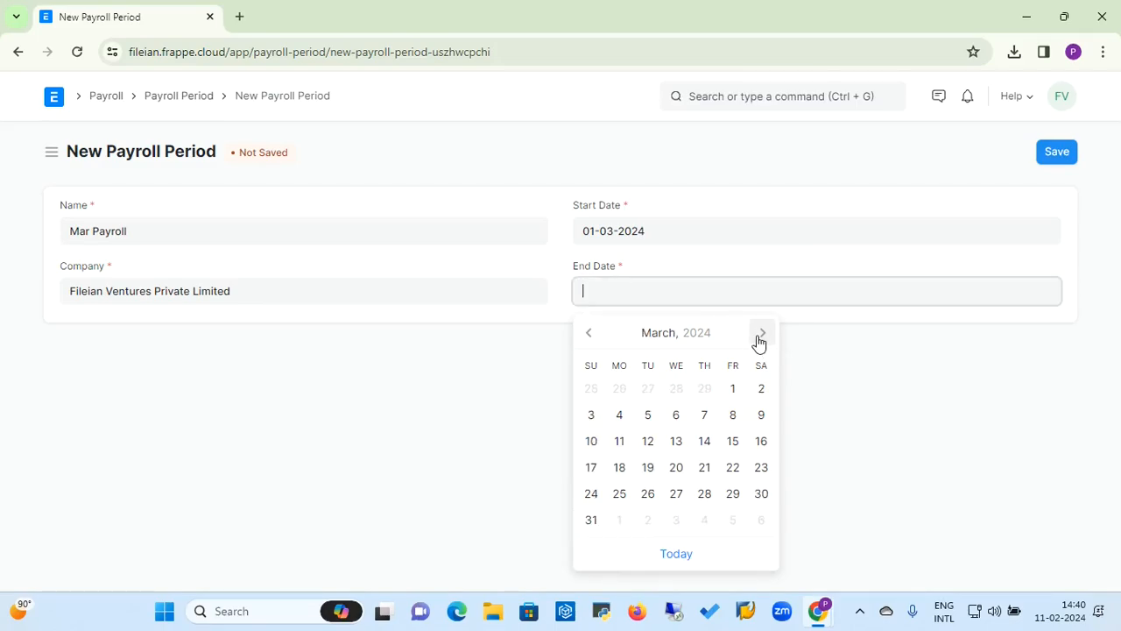
pyautogui.click(589, 523)
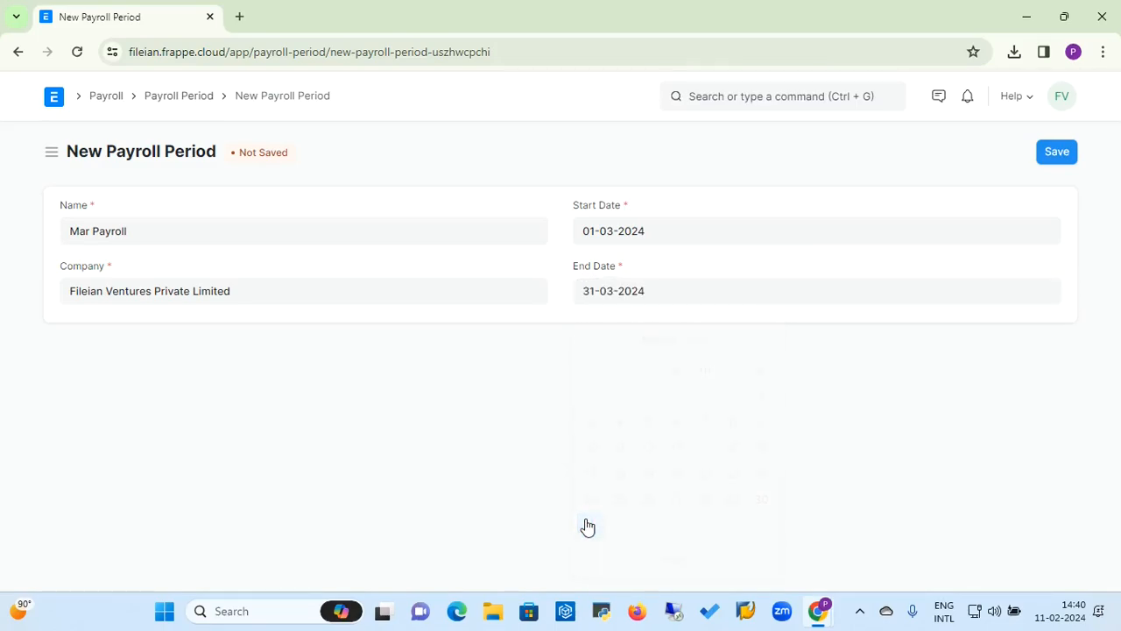
pyautogui.click(1057, 156)
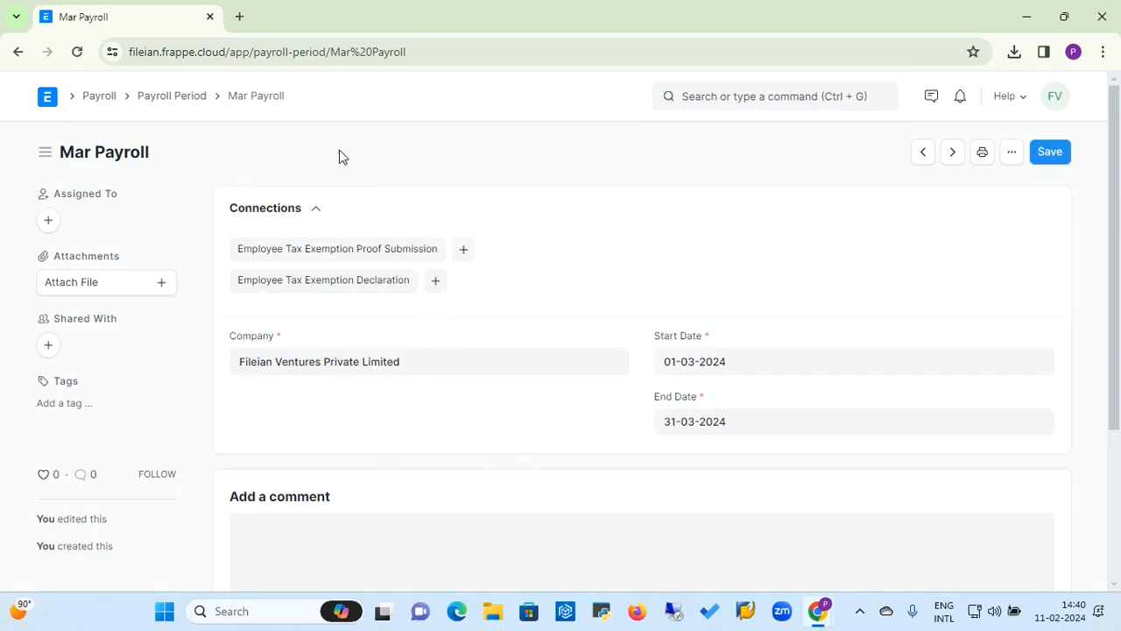
# Step: From the Salary Payout workspace, start a new salary slip for the employee just assigned the salary structure
pyautogui.click(97, 103)
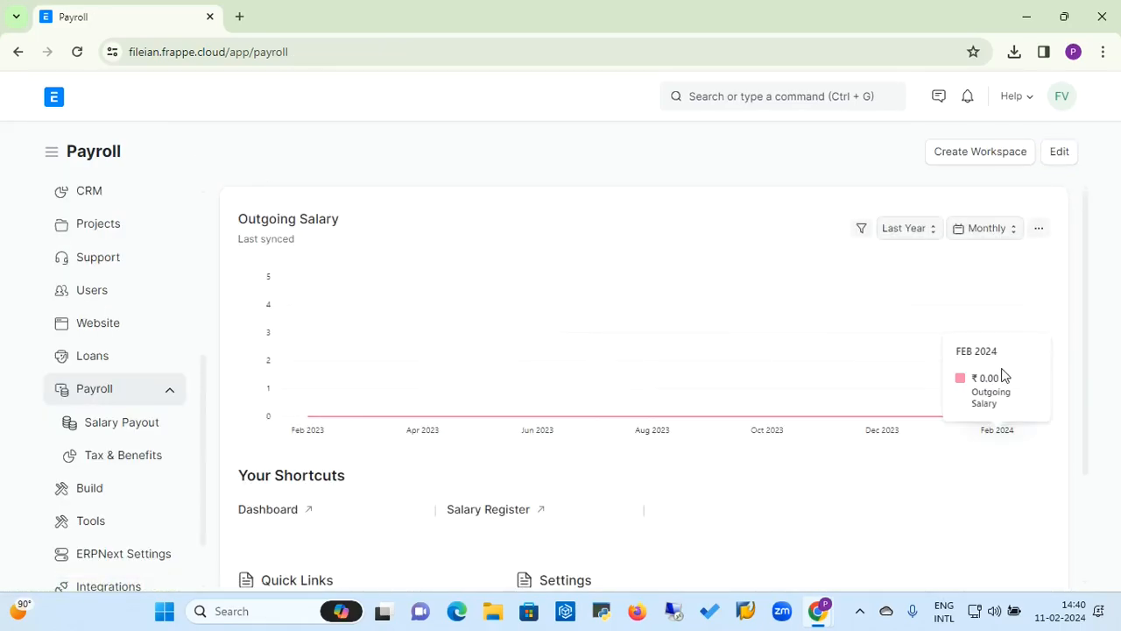
pyautogui.click(131, 433)
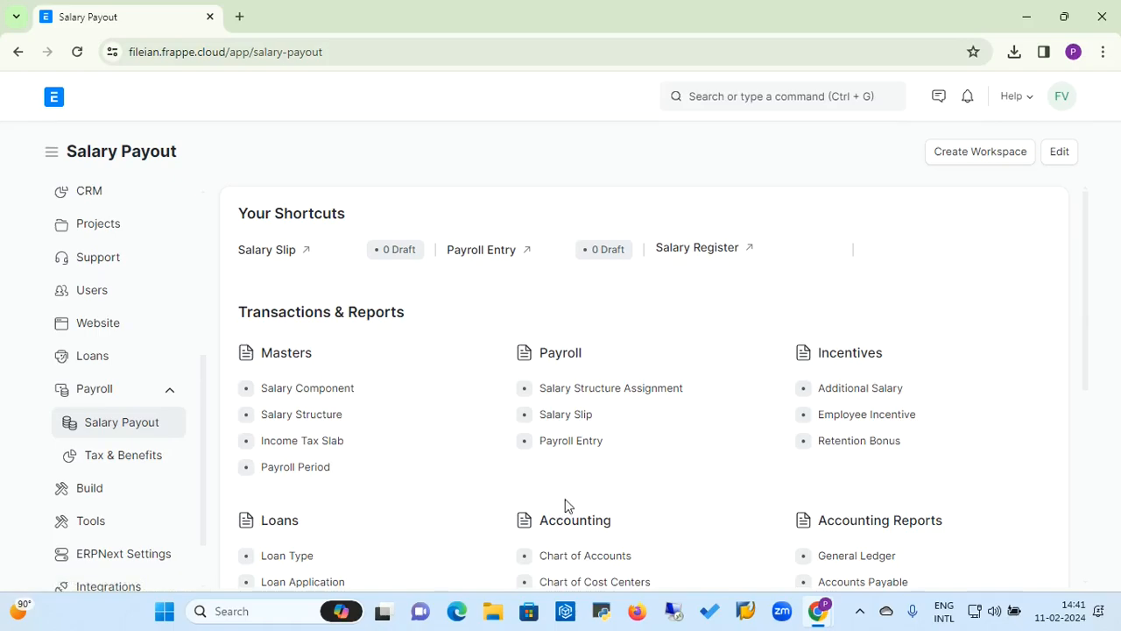
pyautogui.click(565, 422)
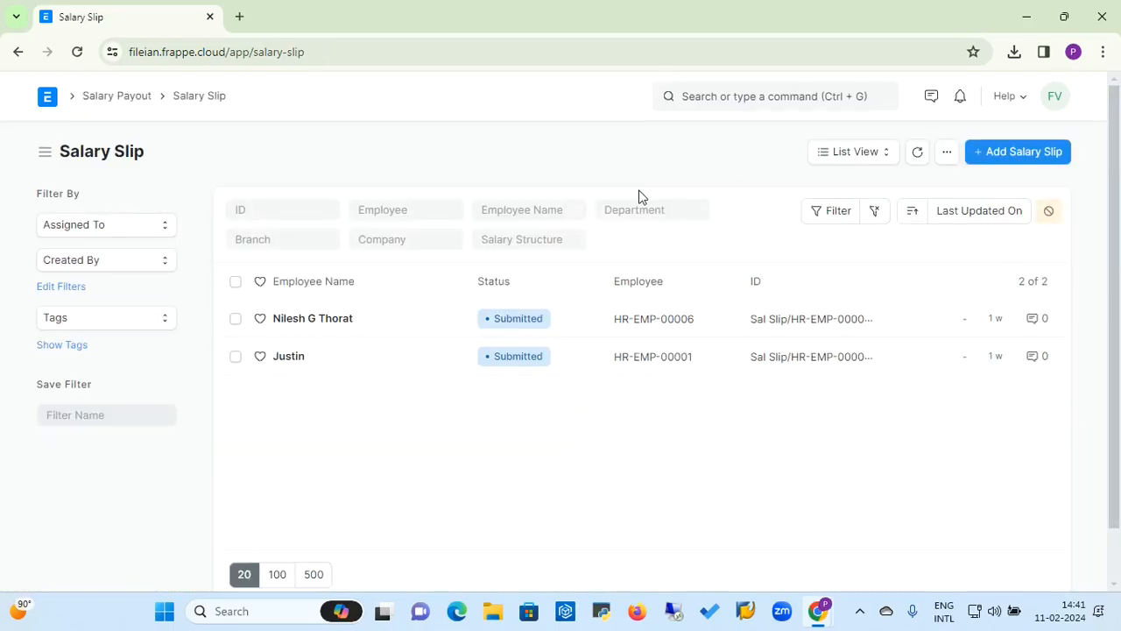
pyautogui.click(1014, 154)
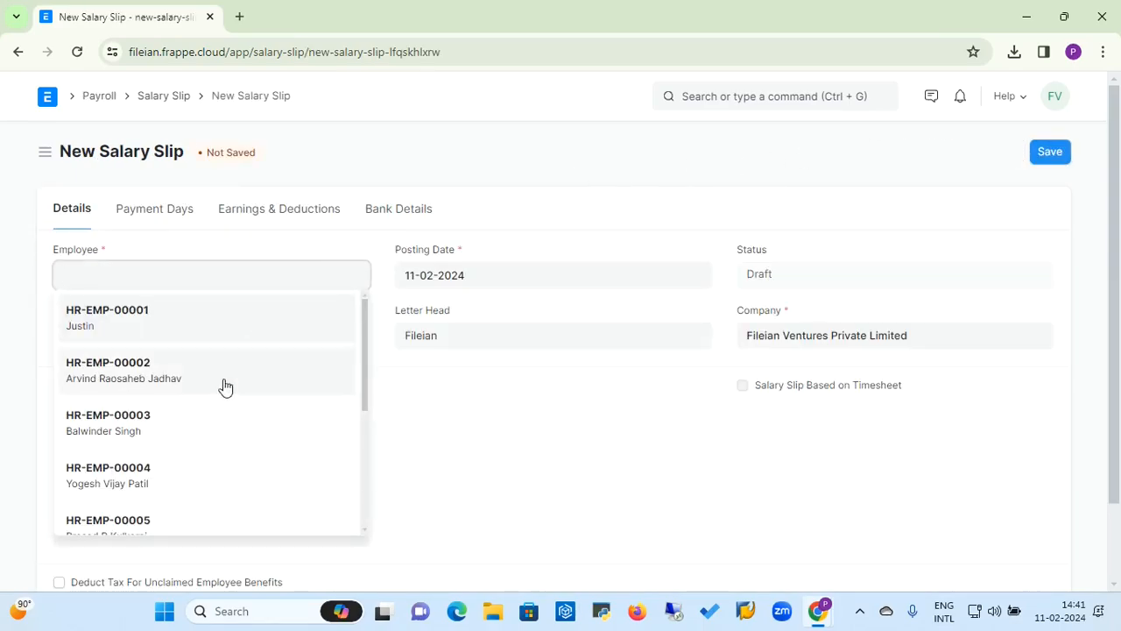
pyautogui.click(167, 477)
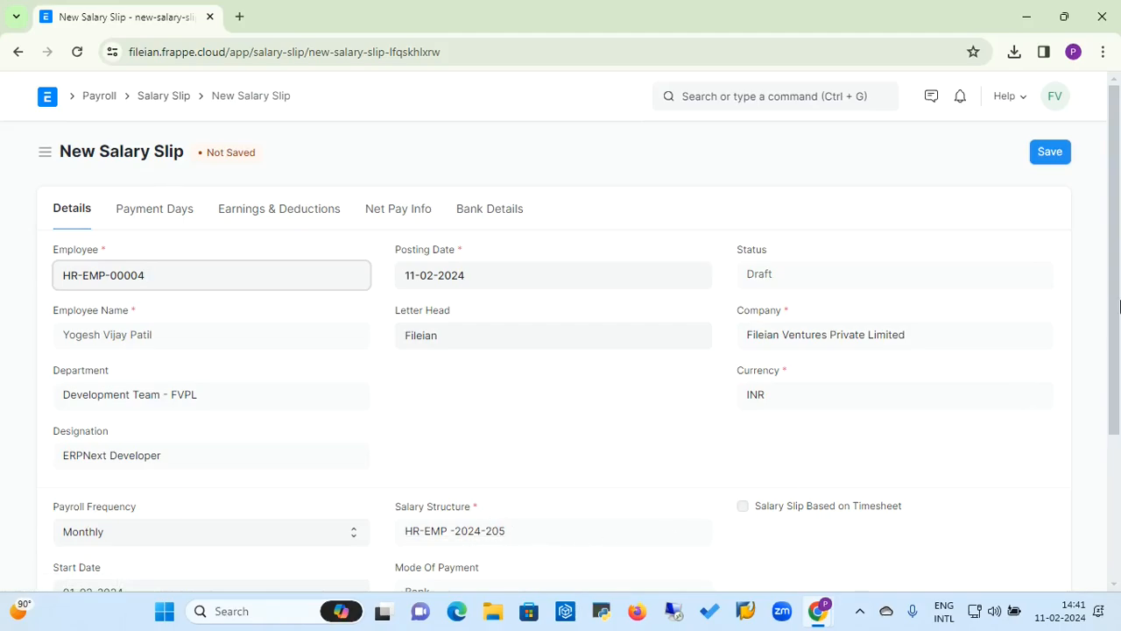
# Step: Review the salary slip's details, payment days, earnings and deductions, net pay and bank details
pyautogui.moveTo(1116, 306); pyautogui.dragTo(1114, 427)
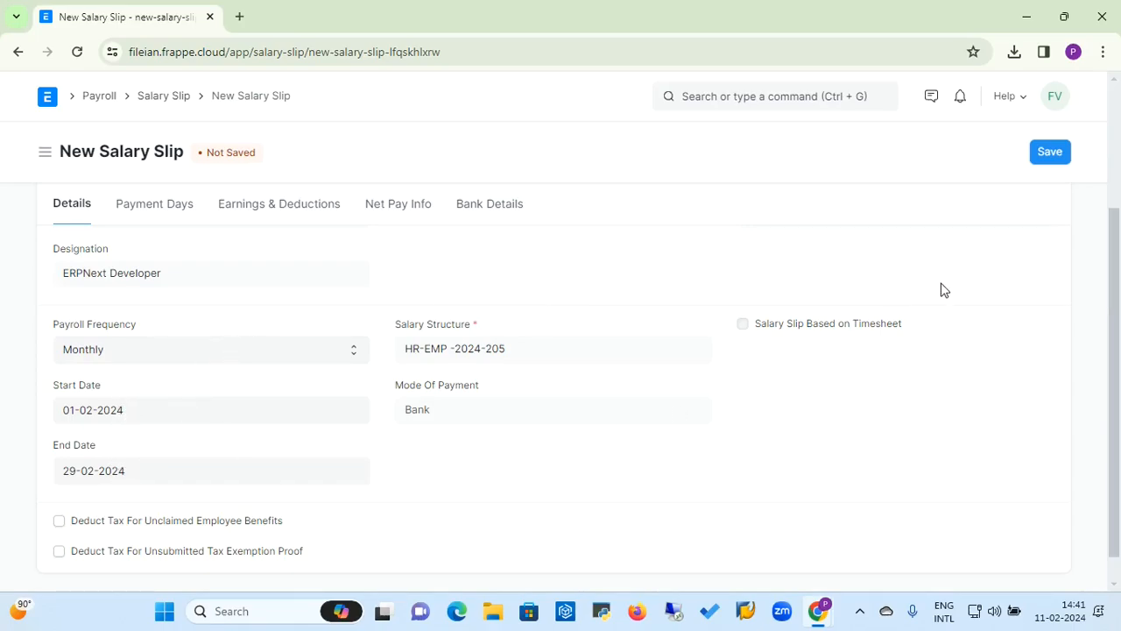
pyautogui.click(186, 215)
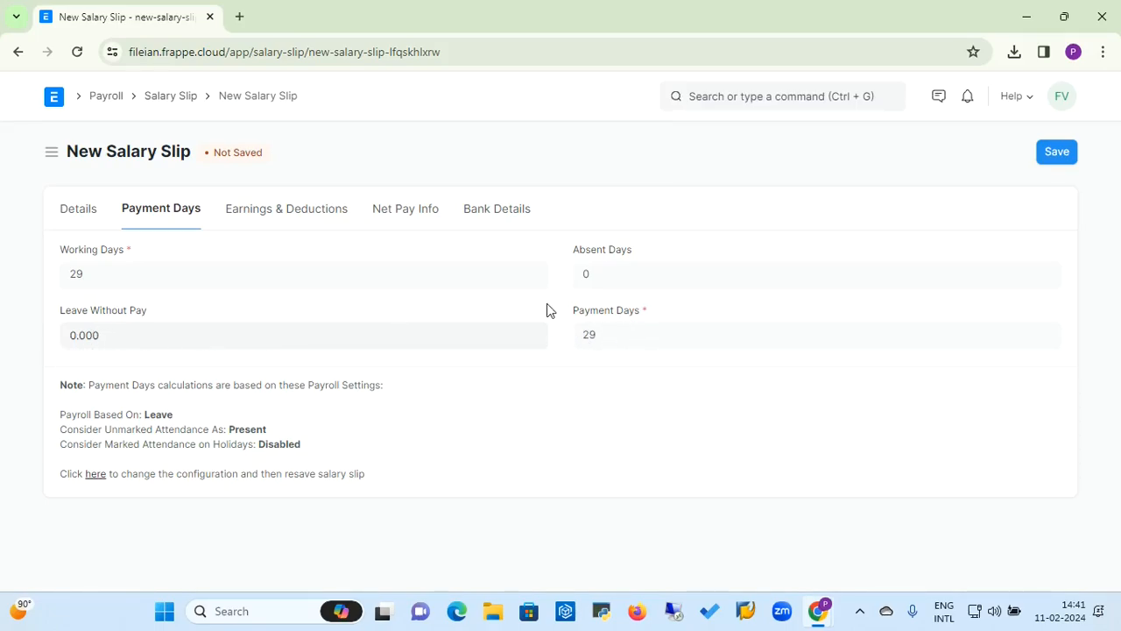
pyautogui.click(313, 220)
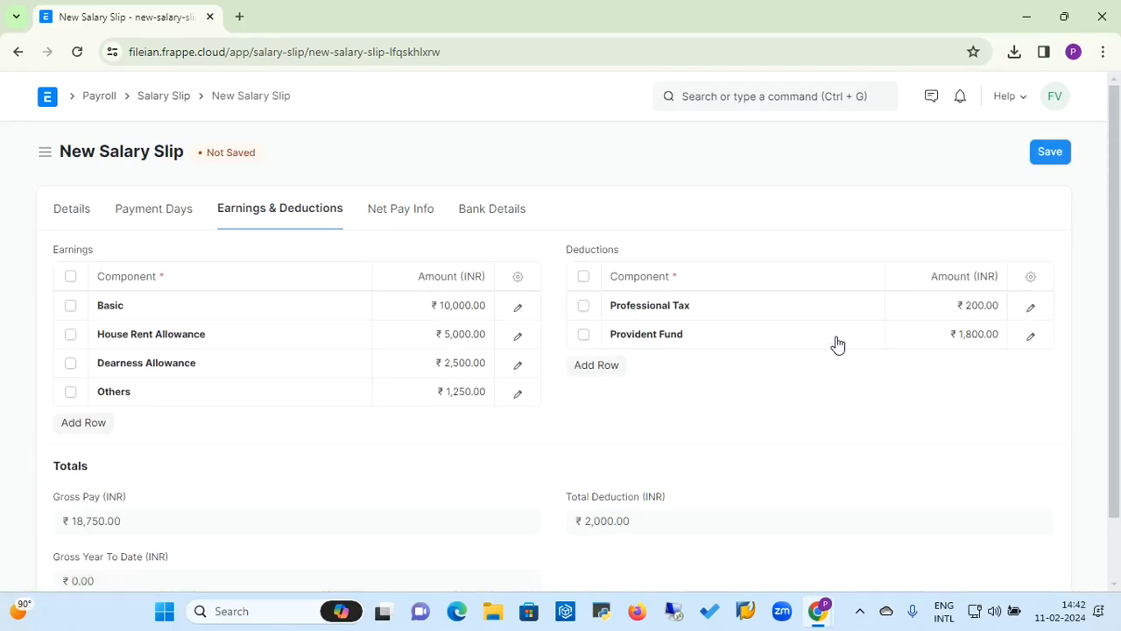
pyautogui.click(424, 217)
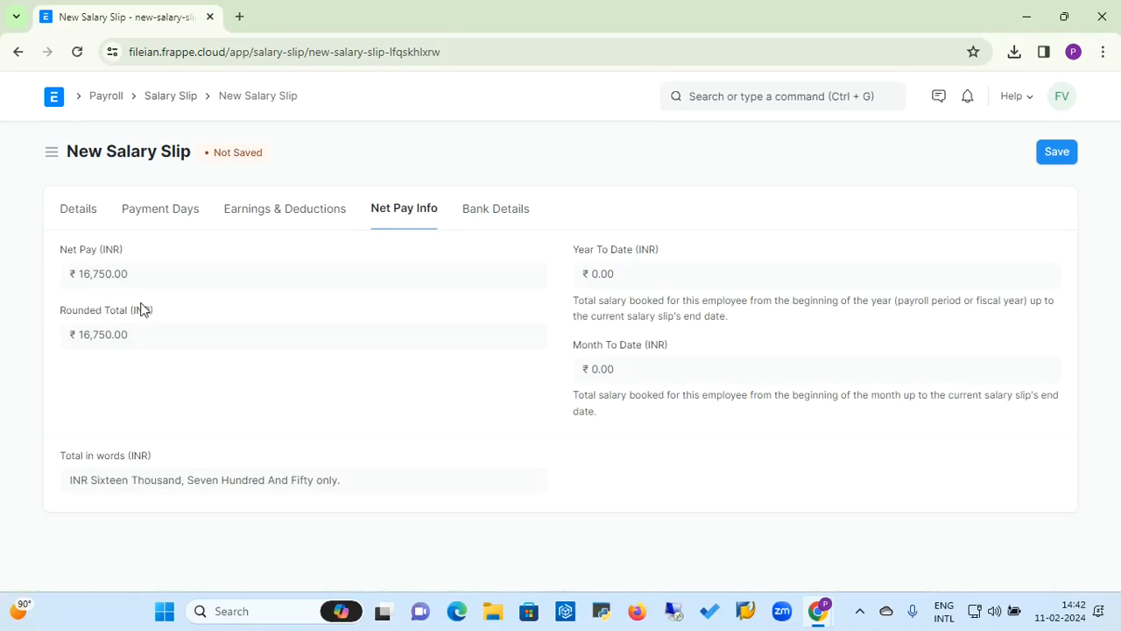
pyautogui.click(511, 216)
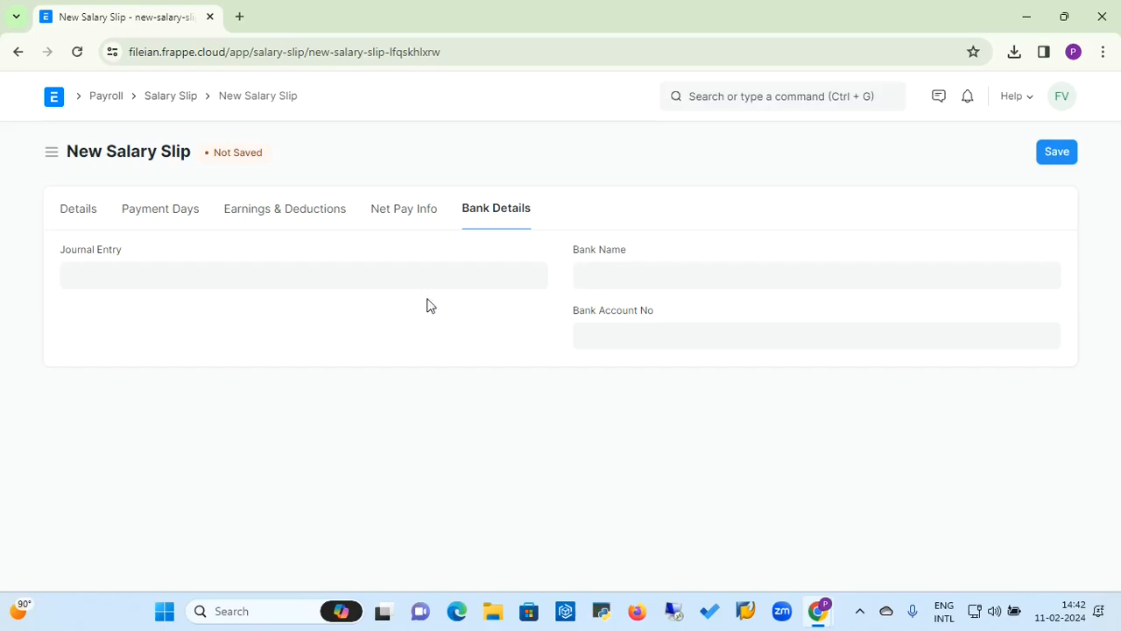
pyautogui.click(294, 265)
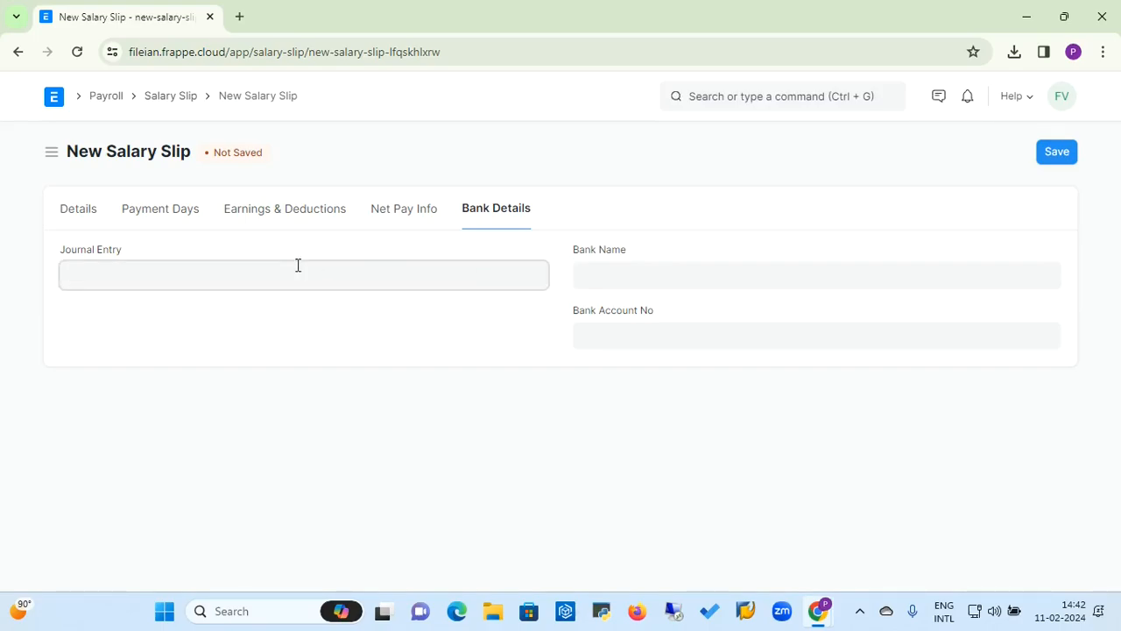
pyautogui.click(637, 285)
pyautogui.click(641, 330)
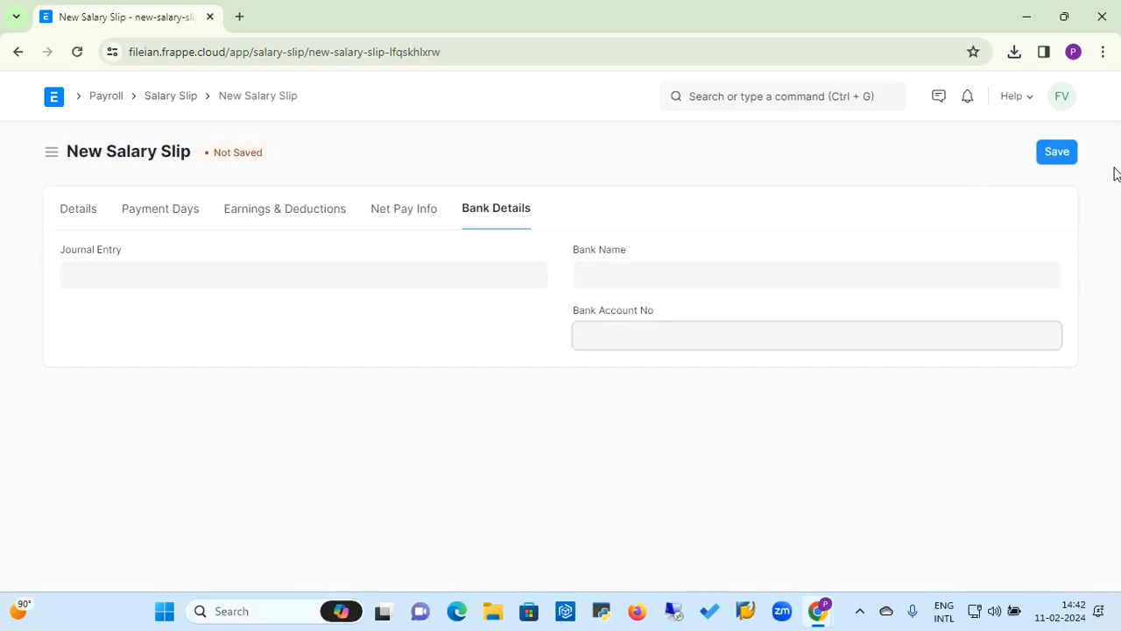
# Step: Save the salary slip and submit it, confirming the submission
pyautogui.click(1056, 153)
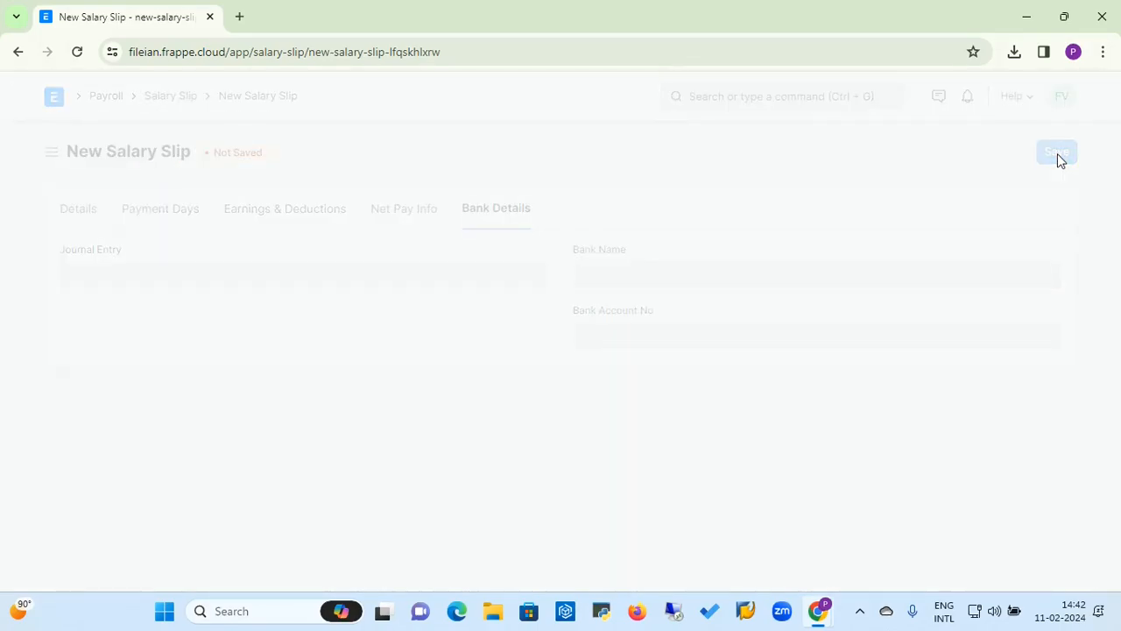
pyautogui.click(1057, 153)
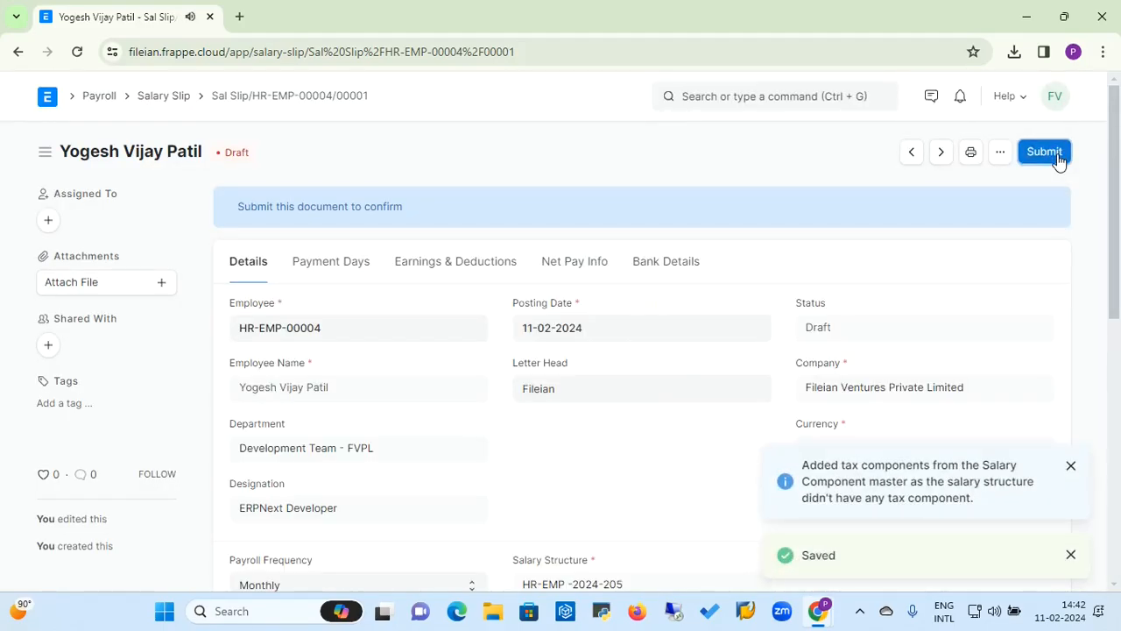
pyautogui.click(758, 221)
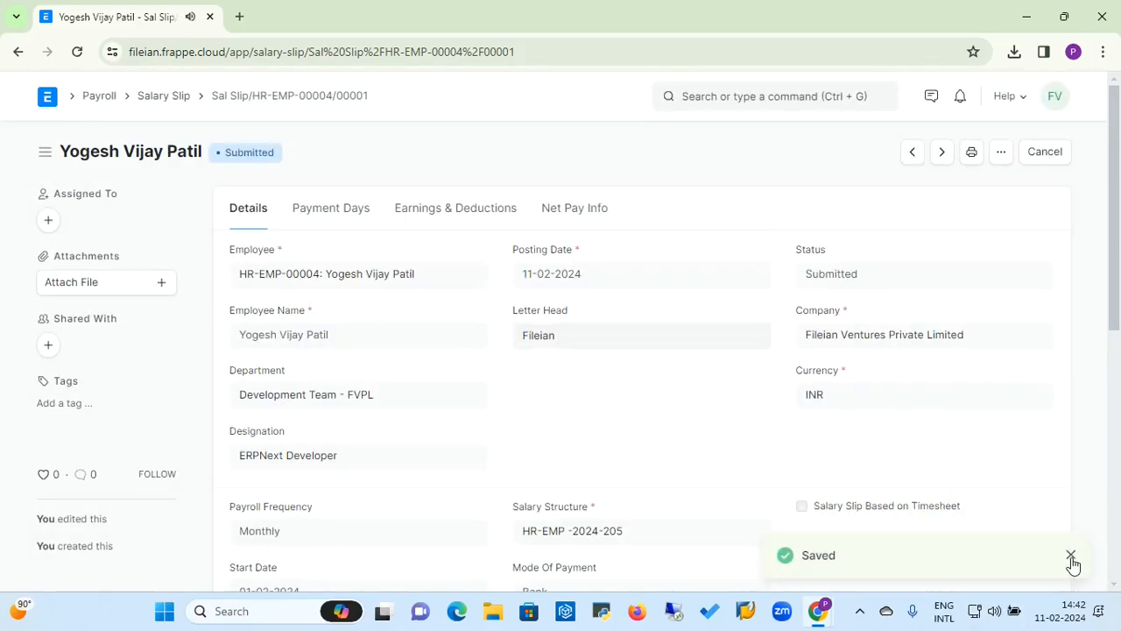
pyautogui.click(1071, 555)
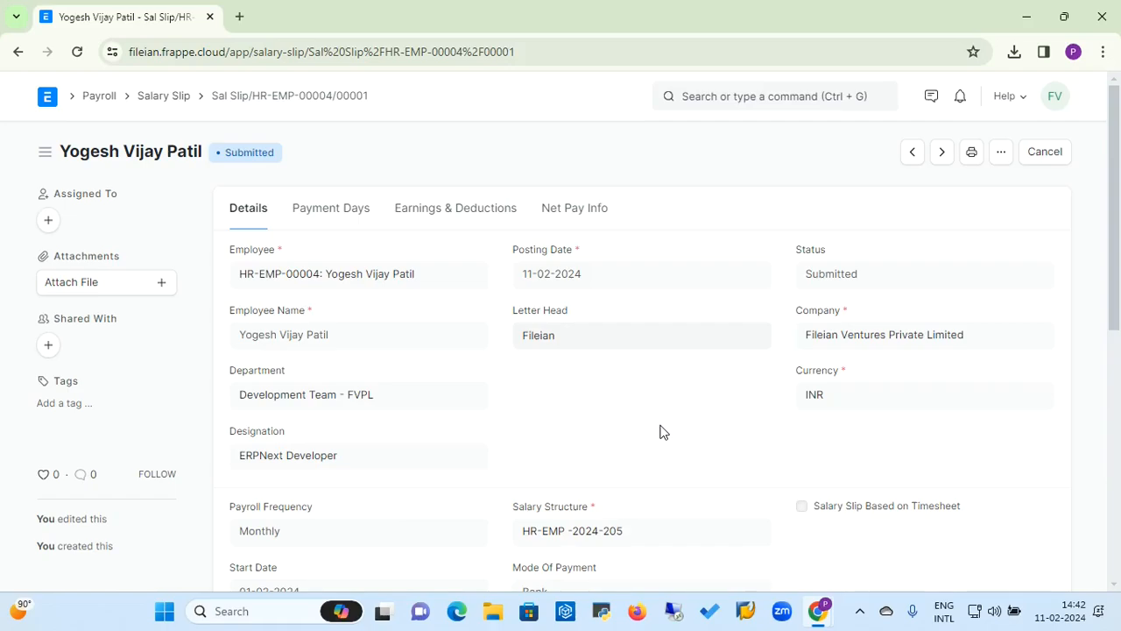
# Step: Open the print view of the submitted salary slip
pyautogui.click(970, 162)
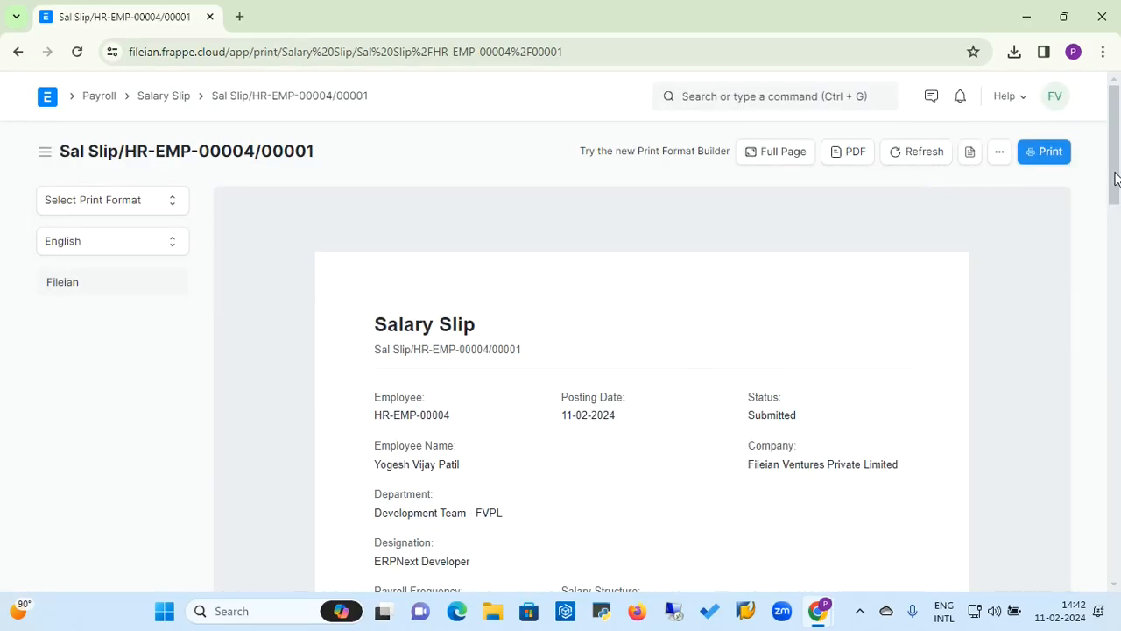
pyautogui.moveTo(1115, 179)
pyautogui.mouseDown()
pyautogui.moveTo(1118, 370)
pyautogui.moveTo(1117, 171)
pyautogui.mouseUp()
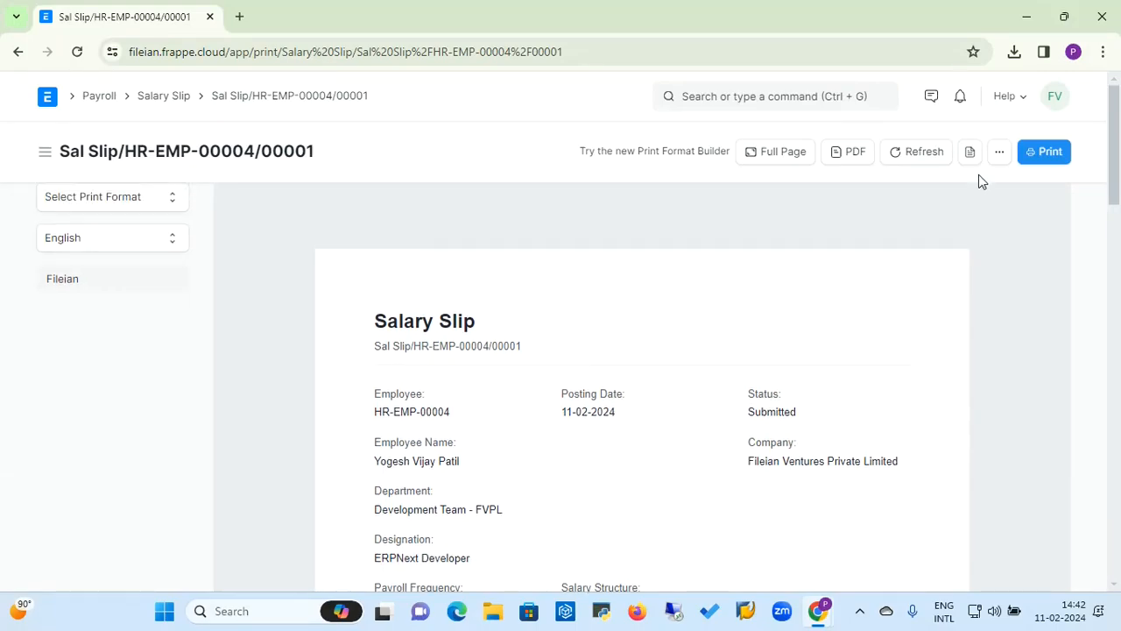
# Step: Open the print dialog for the salary slip with Microsoft Print to PDF as destination, and cancel it
pyautogui.click(999, 156)
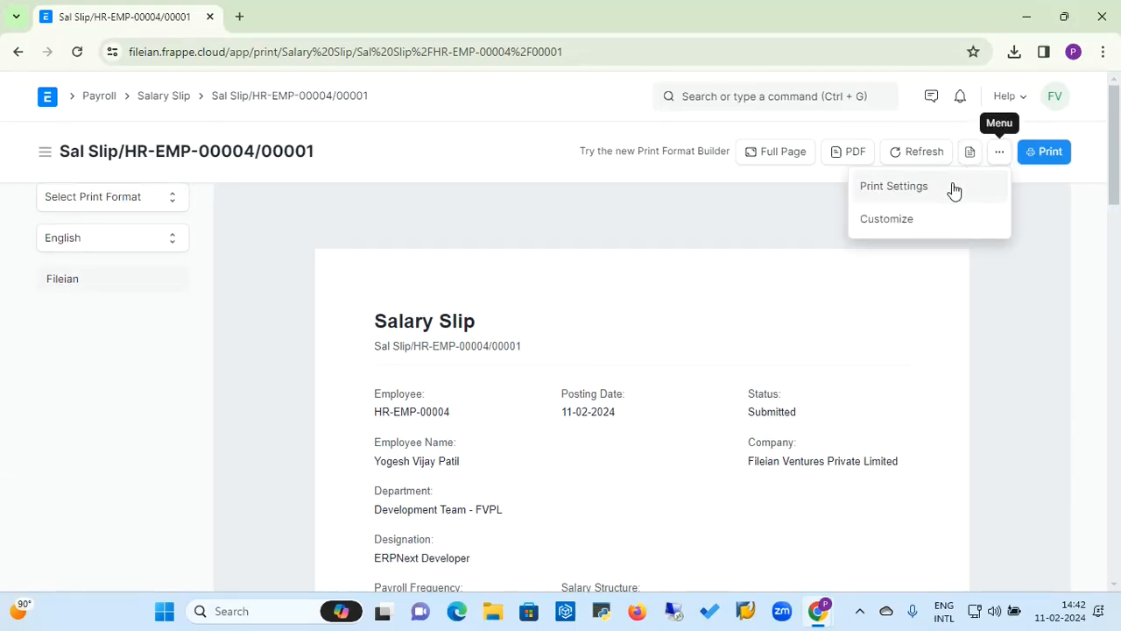
pyautogui.click(1045, 156)
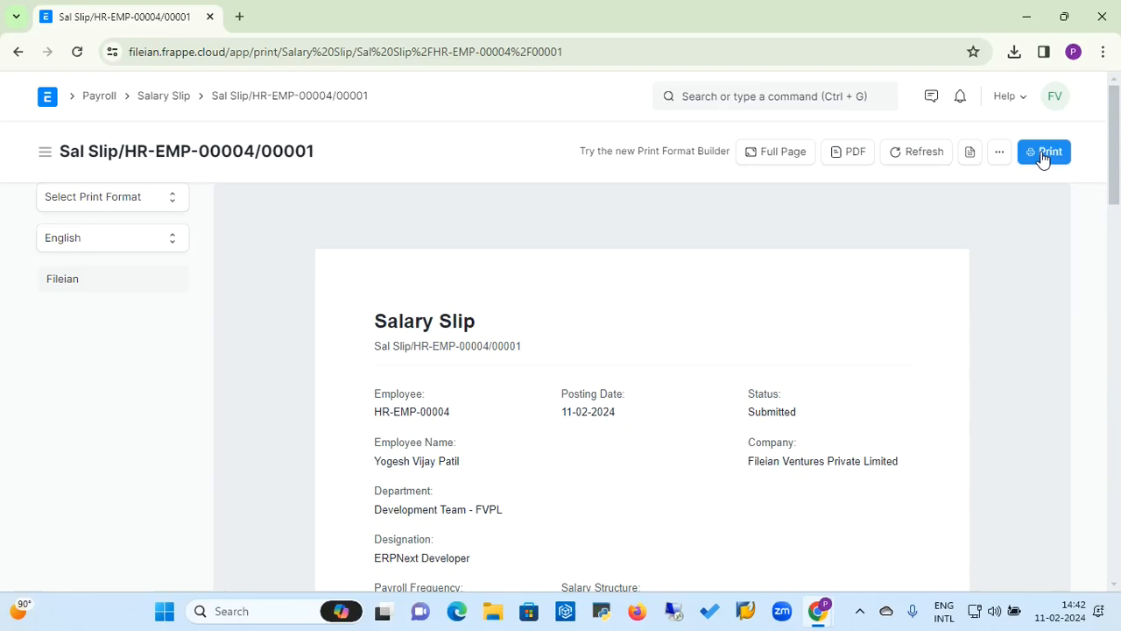
pyautogui.click(1042, 156)
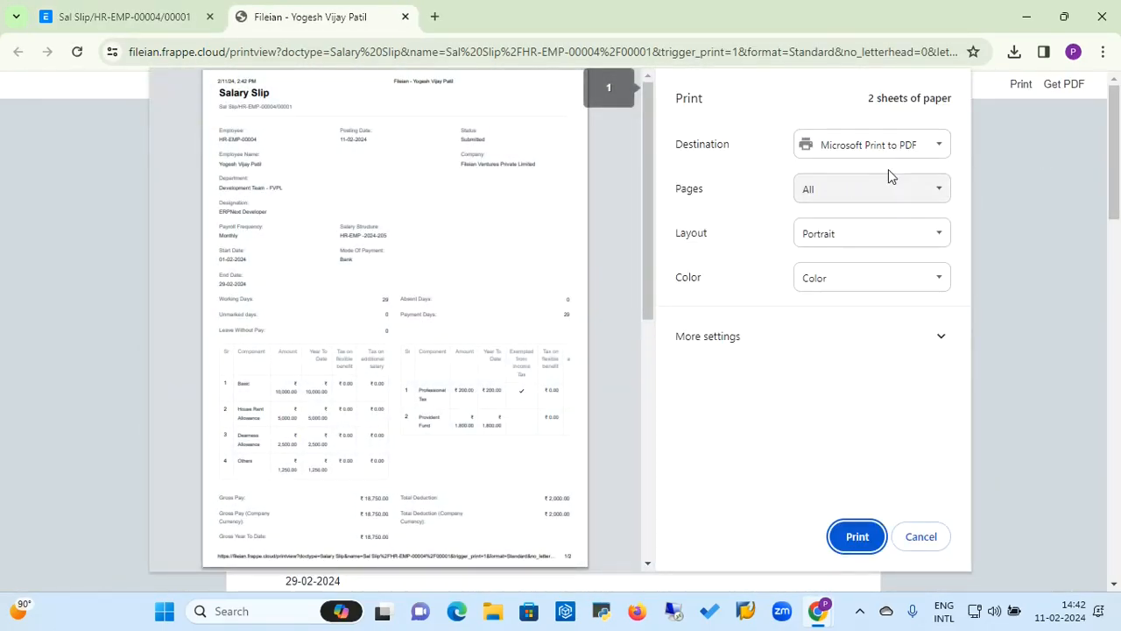
pyautogui.click(938, 148)
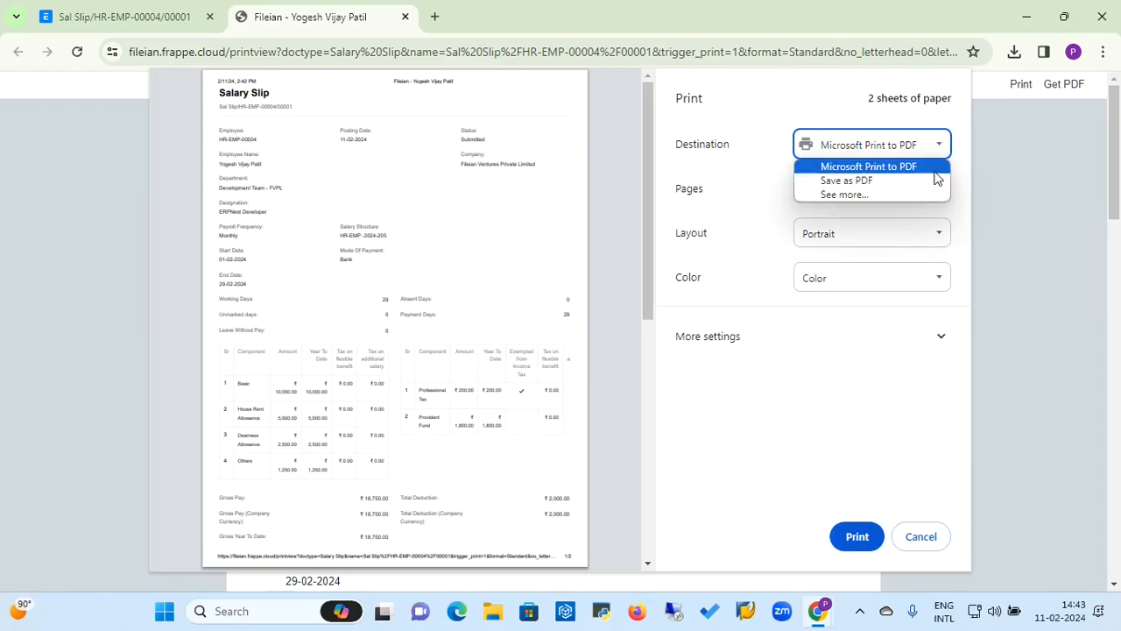
pyautogui.click(935, 172)
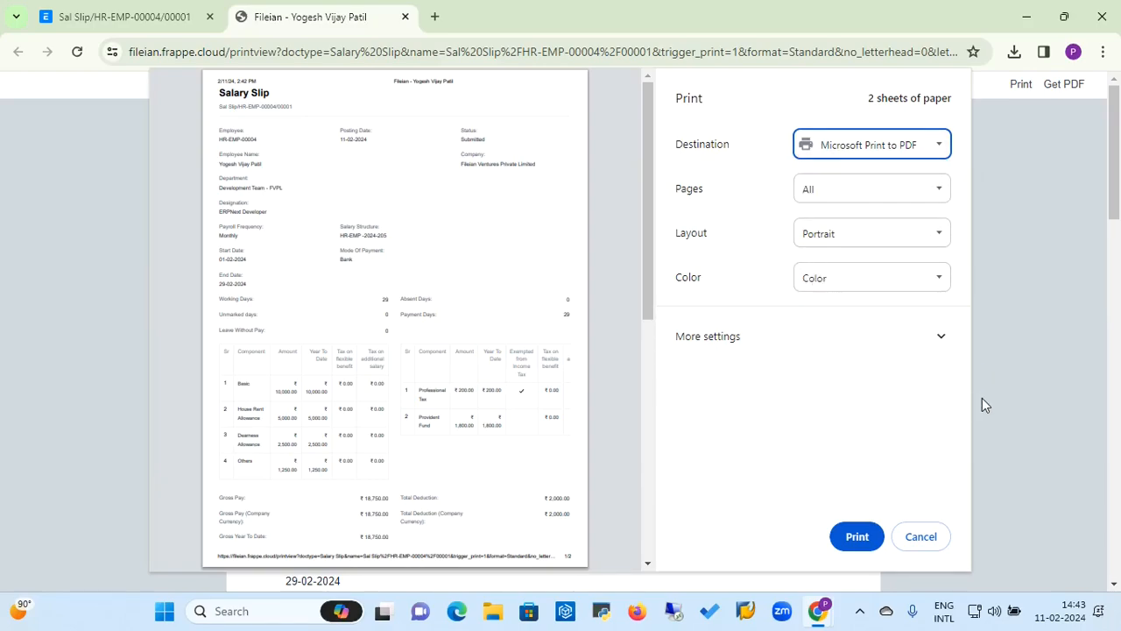
pyautogui.click(936, 537)
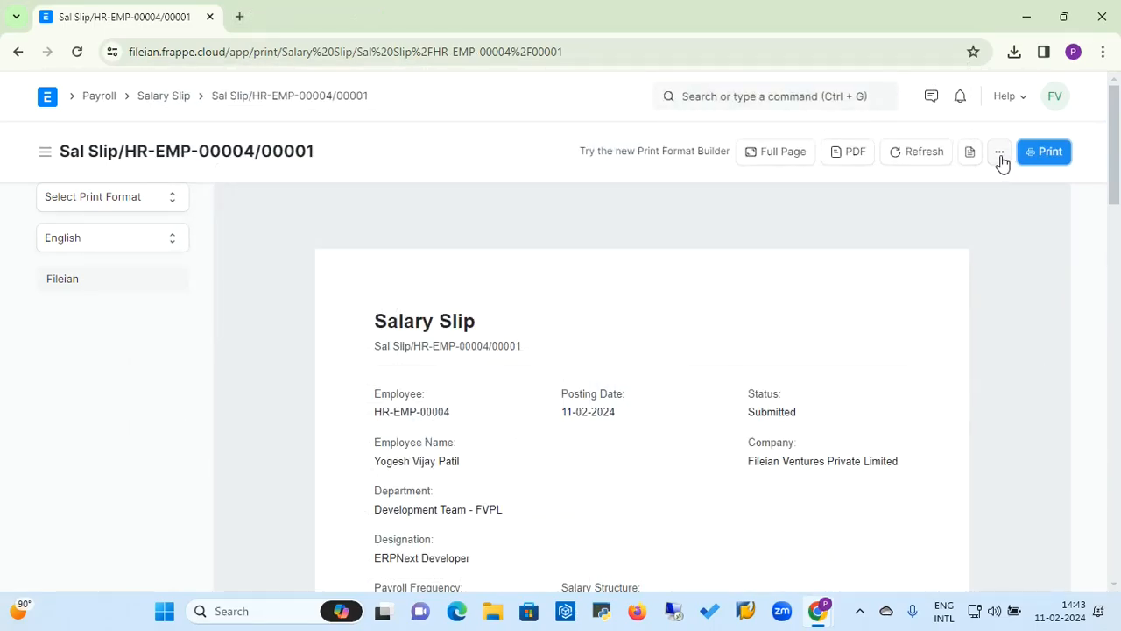
# Step: Generate the salary slip as a PDF in a new tab and close that tab
pyautogui.click(847, 163)
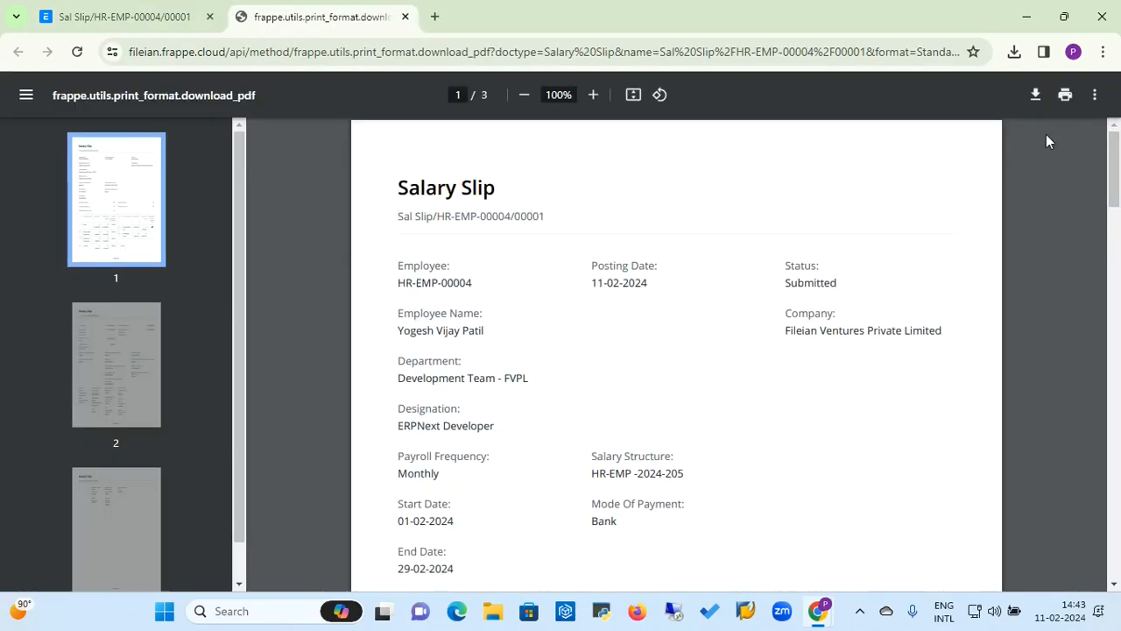
pyautogui.click(405, 17)
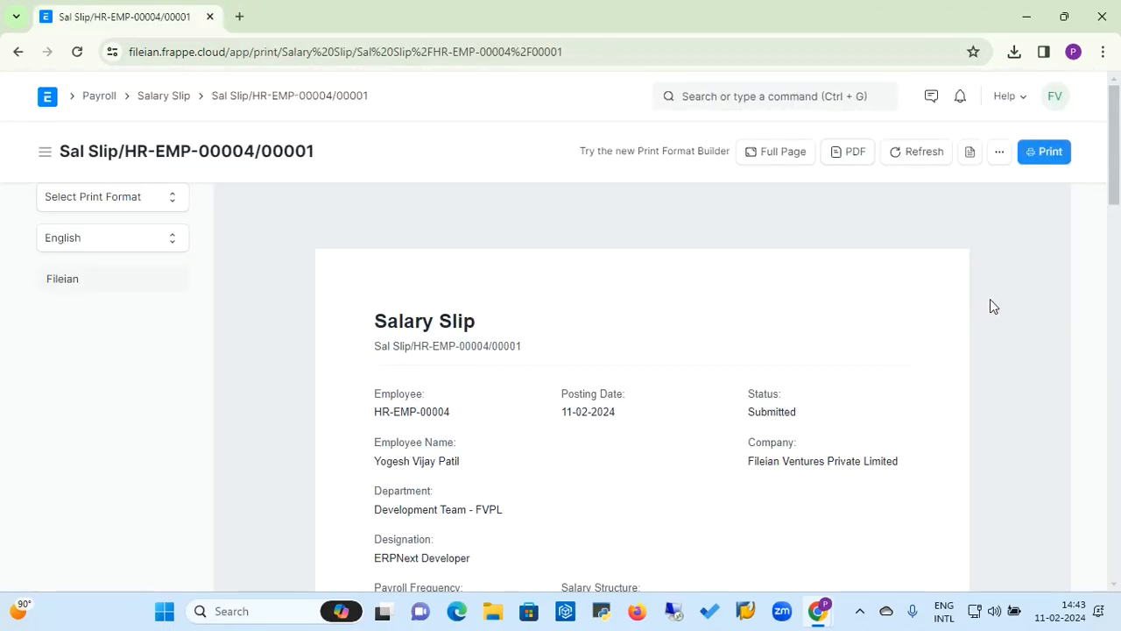
pyautogui.click(1000, 154)
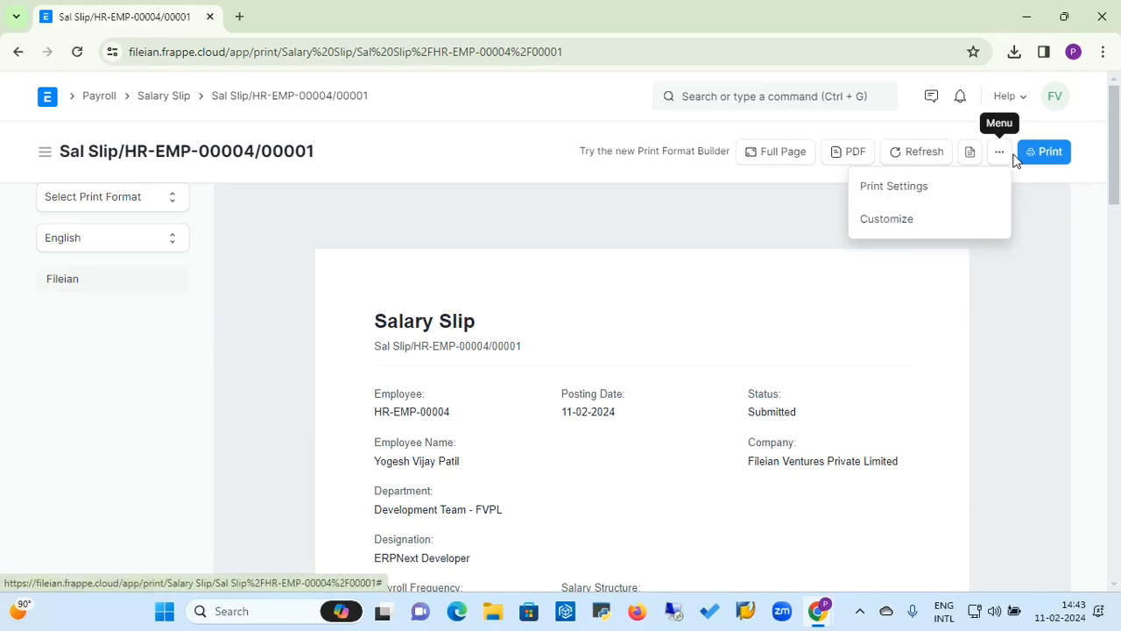
pyautogui.click(875, 226)
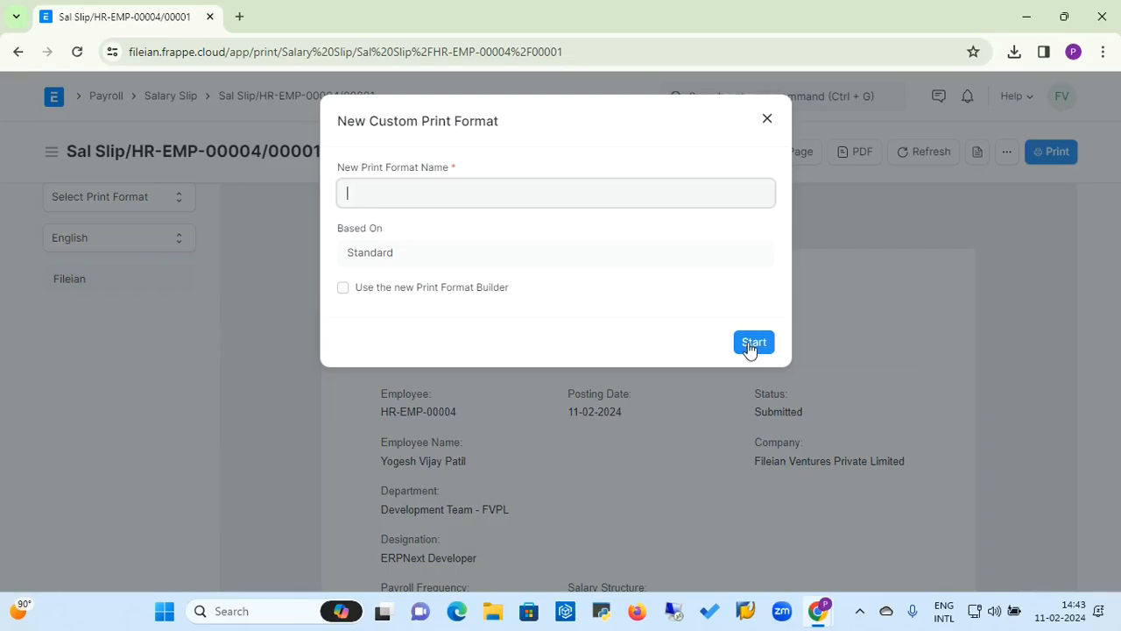
pyautogui.click(766, 122)
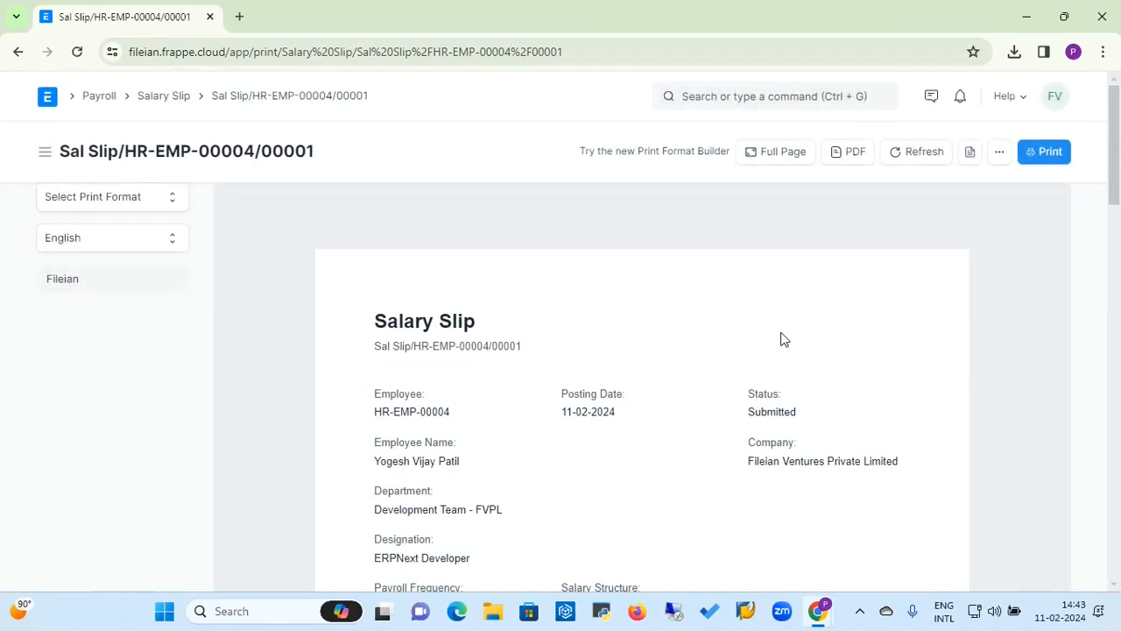
# Step: Go back through the Salary Slip list to the Salary Payout workspace
pyautogui.click(163, 96)
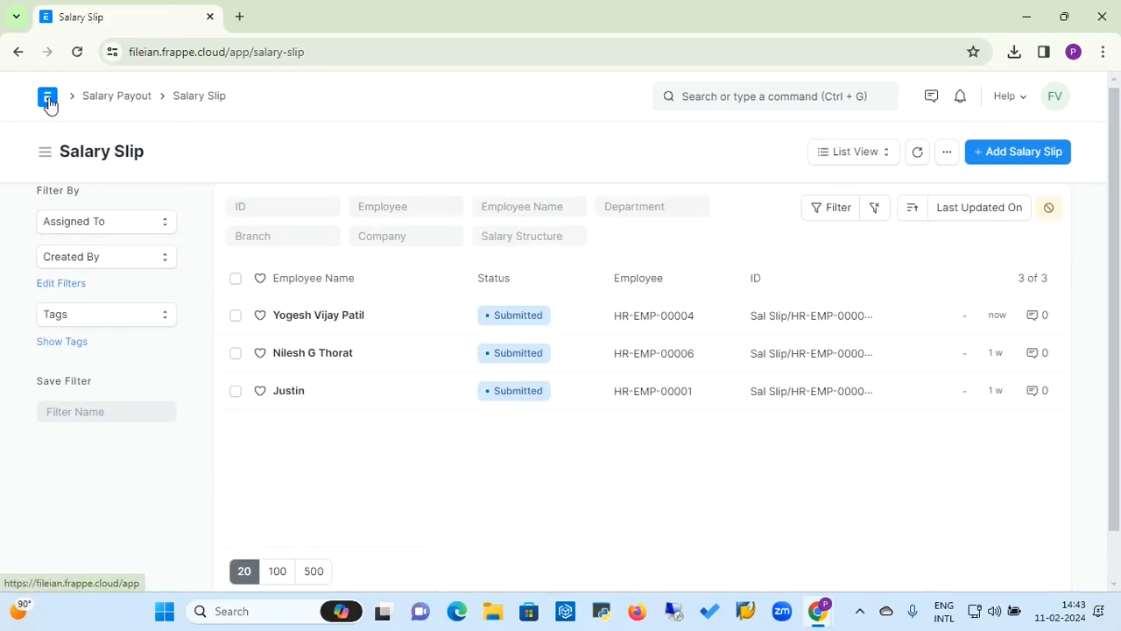
pyautogui.click(126, 98)
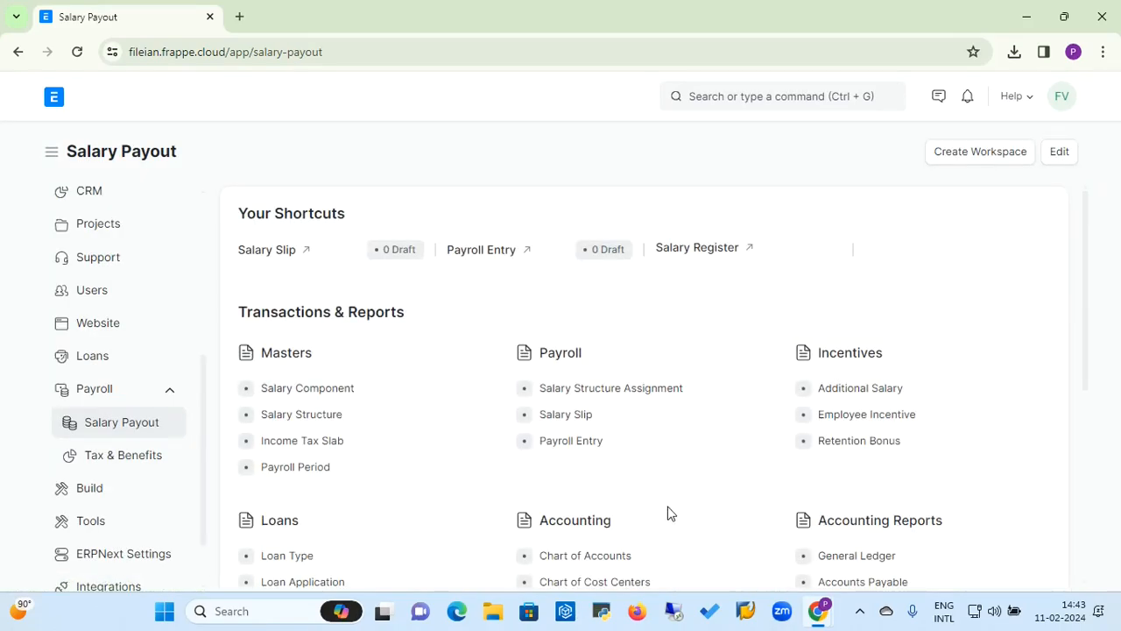